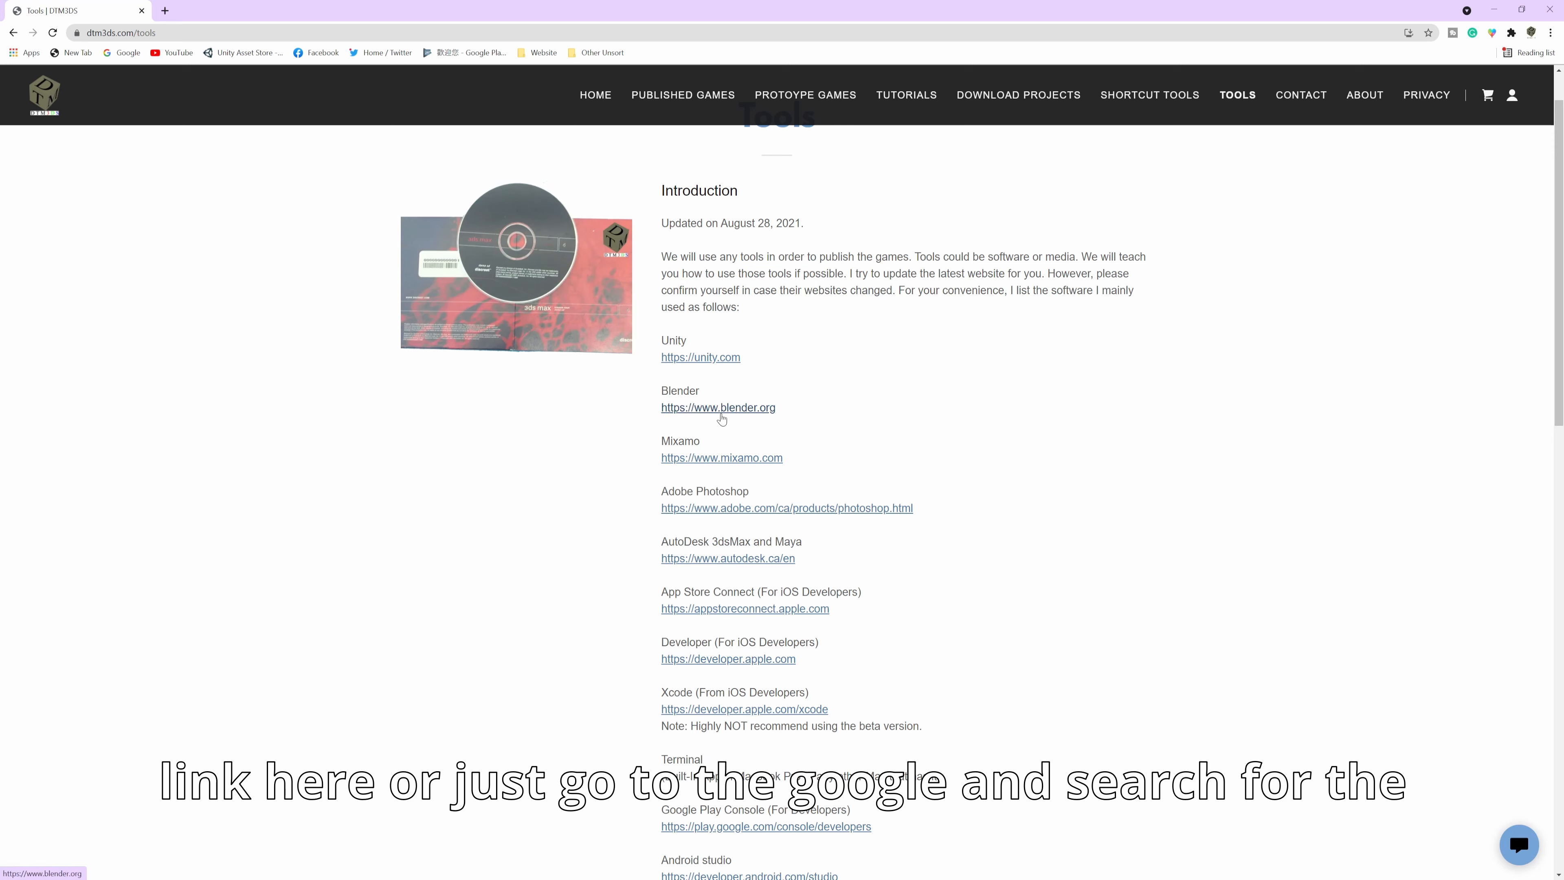
# Go to the Blender website from the tools list and download the Blender 2.93.4 Windows installer.
pyautogui.click(684, 407)
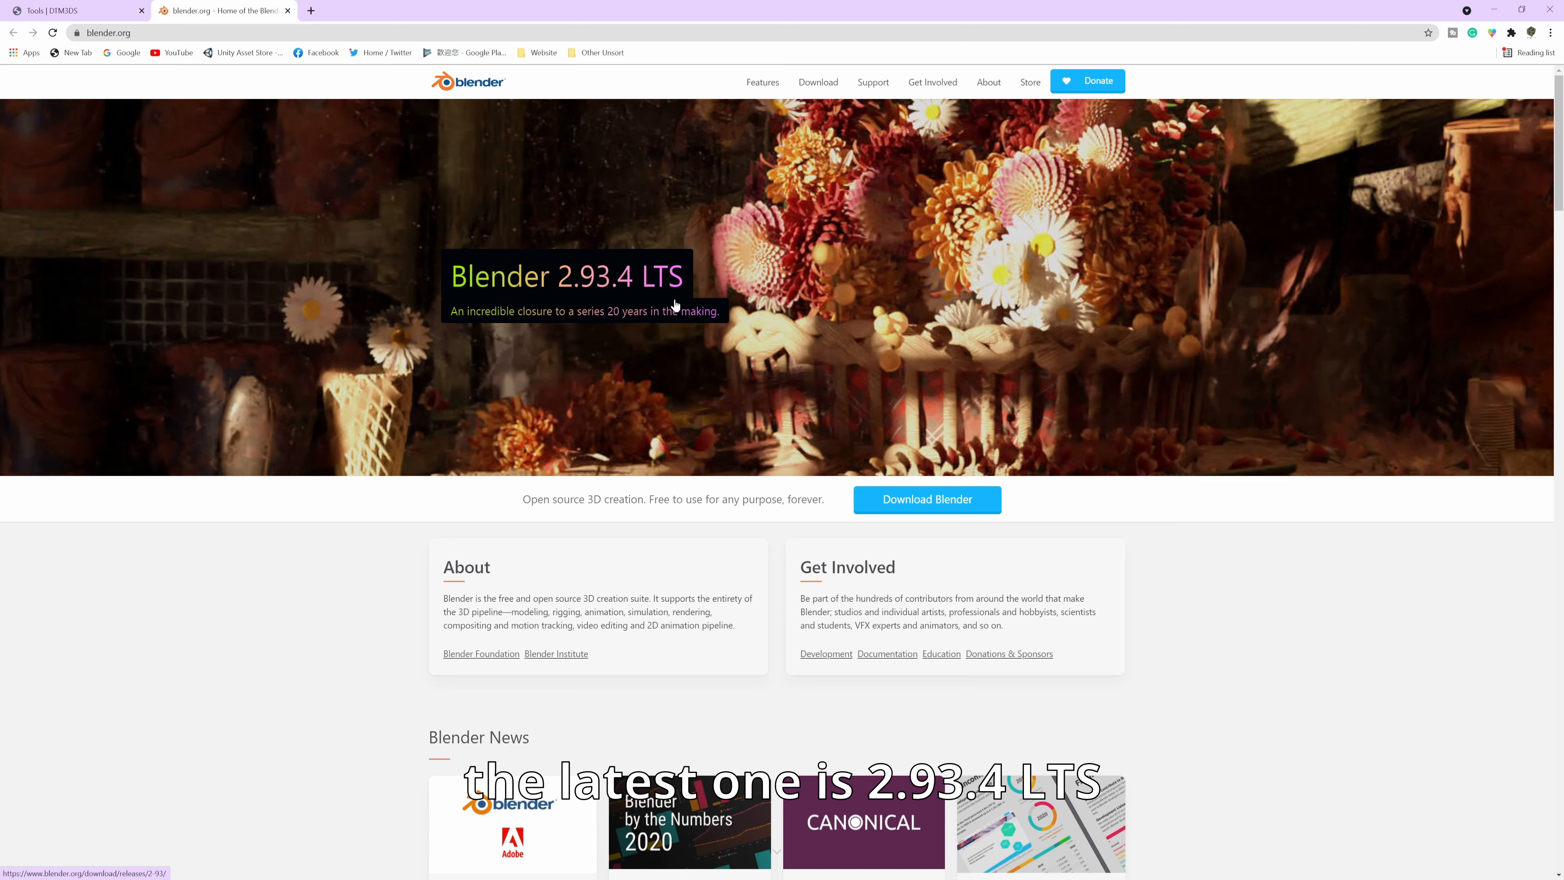
pyautogui.click(929, 501)
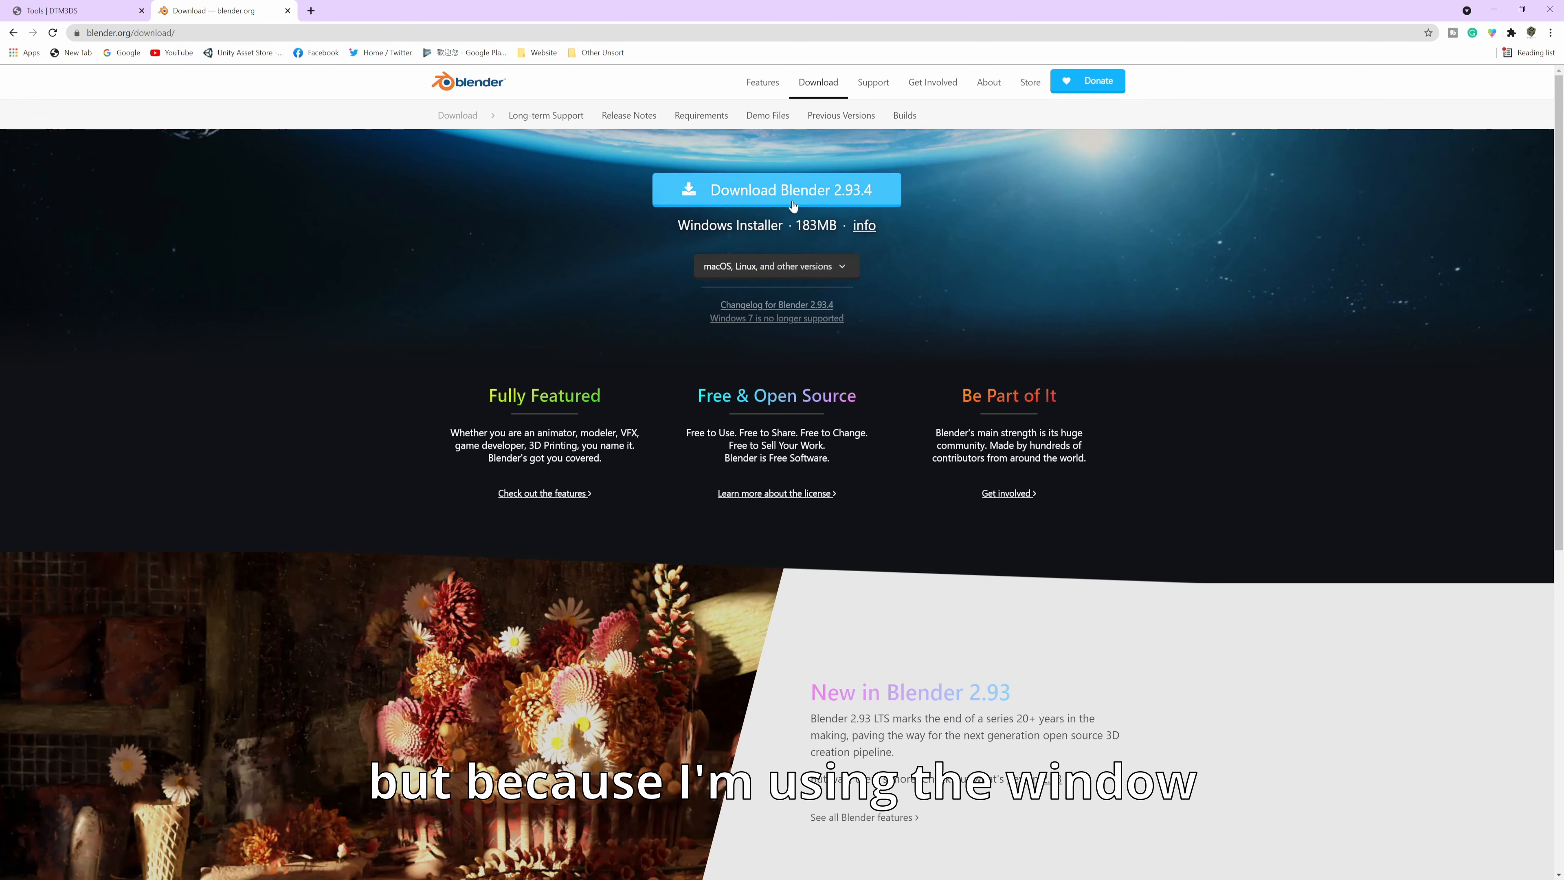
pyautogui.click(766, 196)
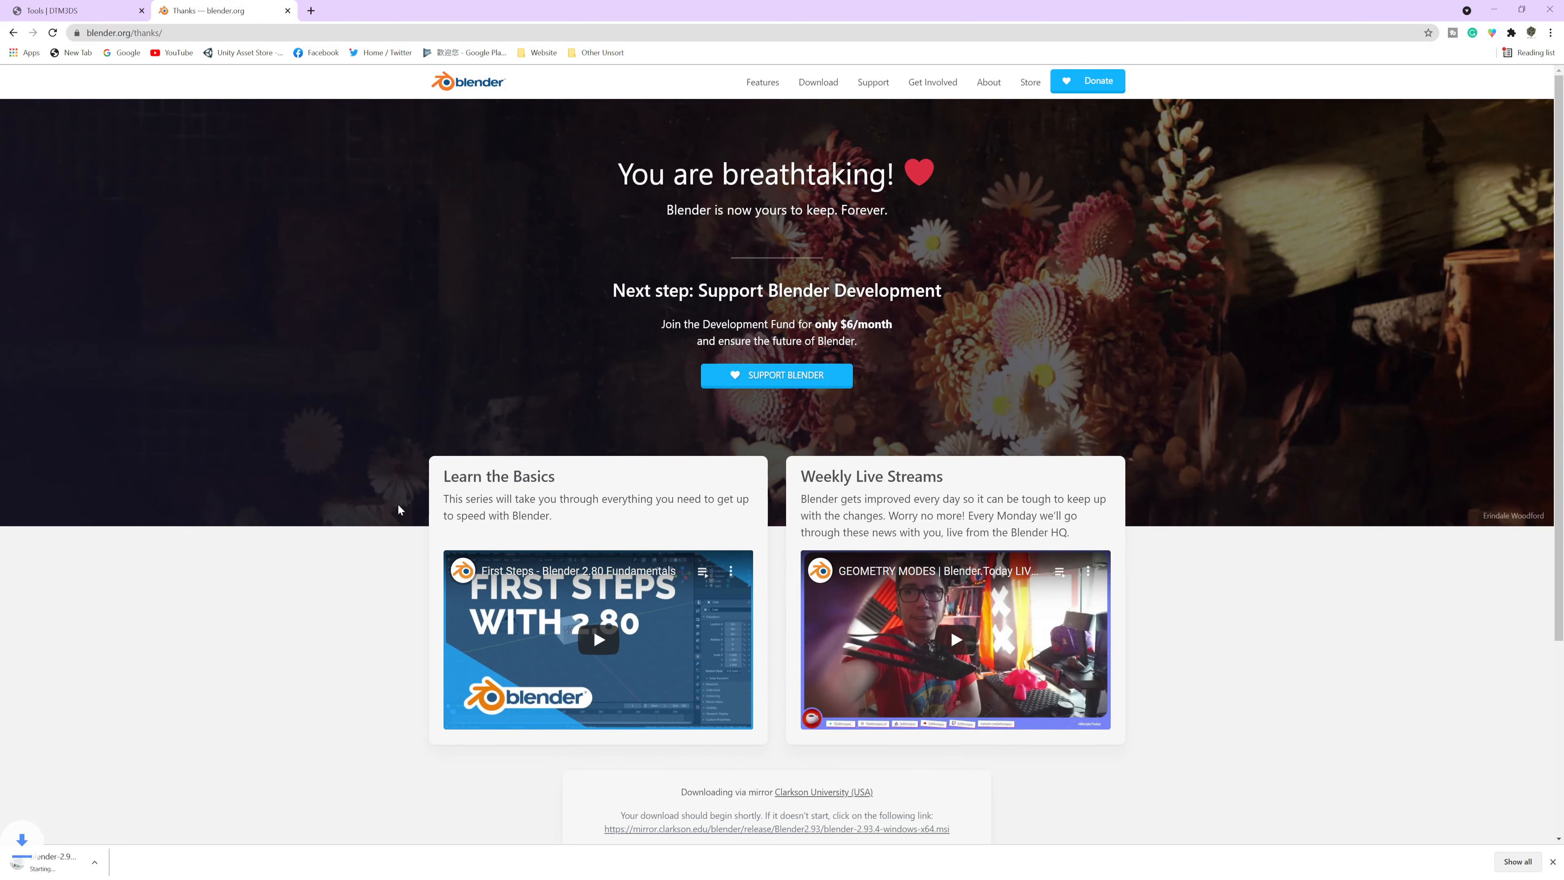
pyautogui.scroll(-4, 423, 530)
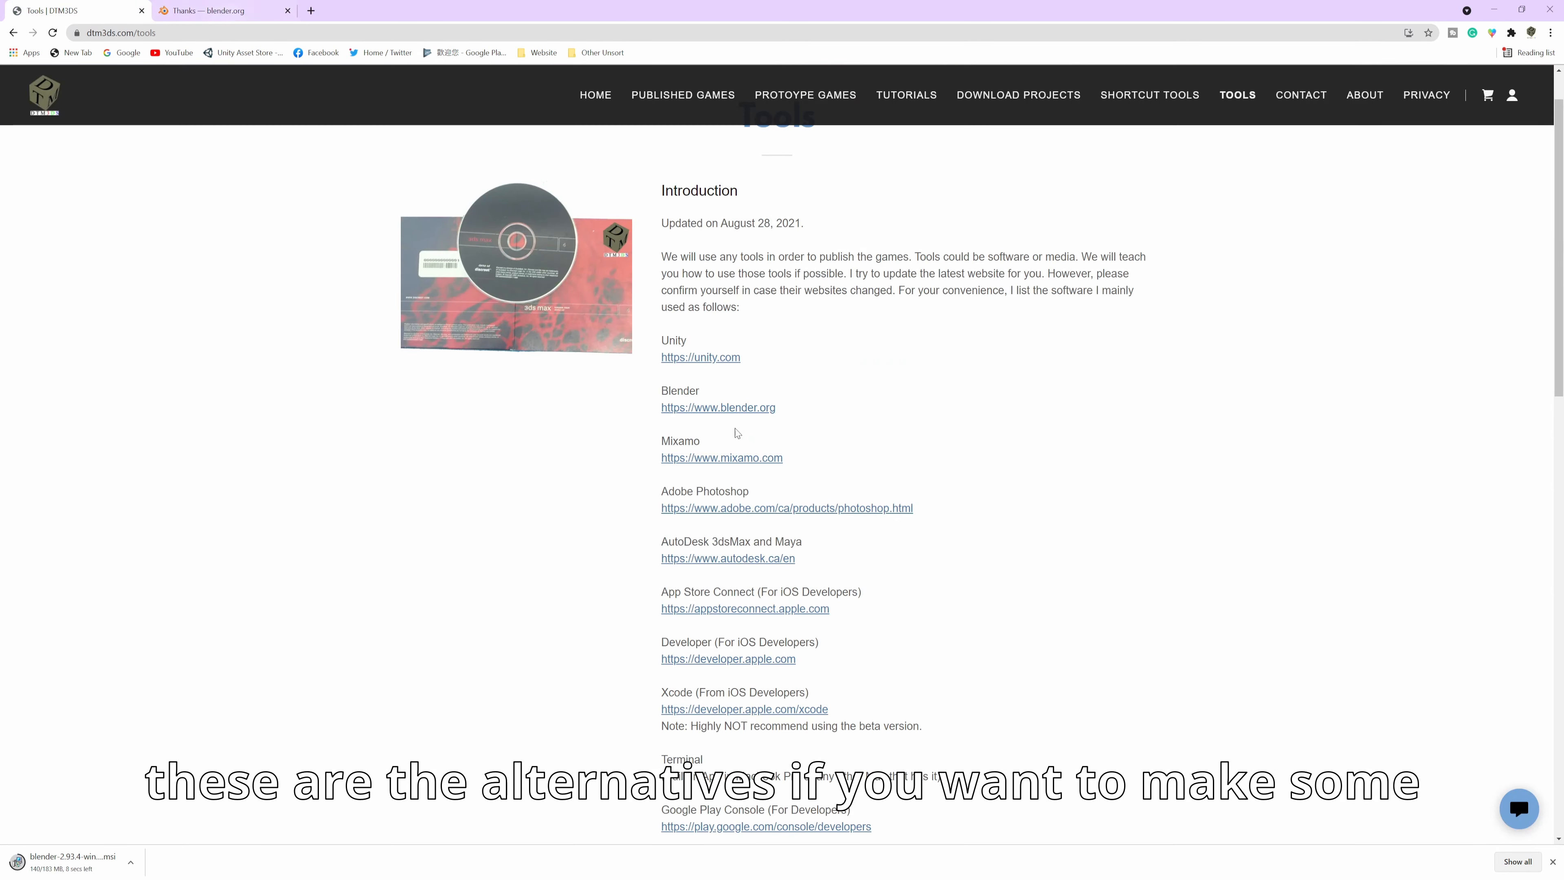
pyautogui.scroll(-3, 848, 491)
pyautogui.scroll(-2, 848, 491)
pyautogui.scroll(3, 770, 493)
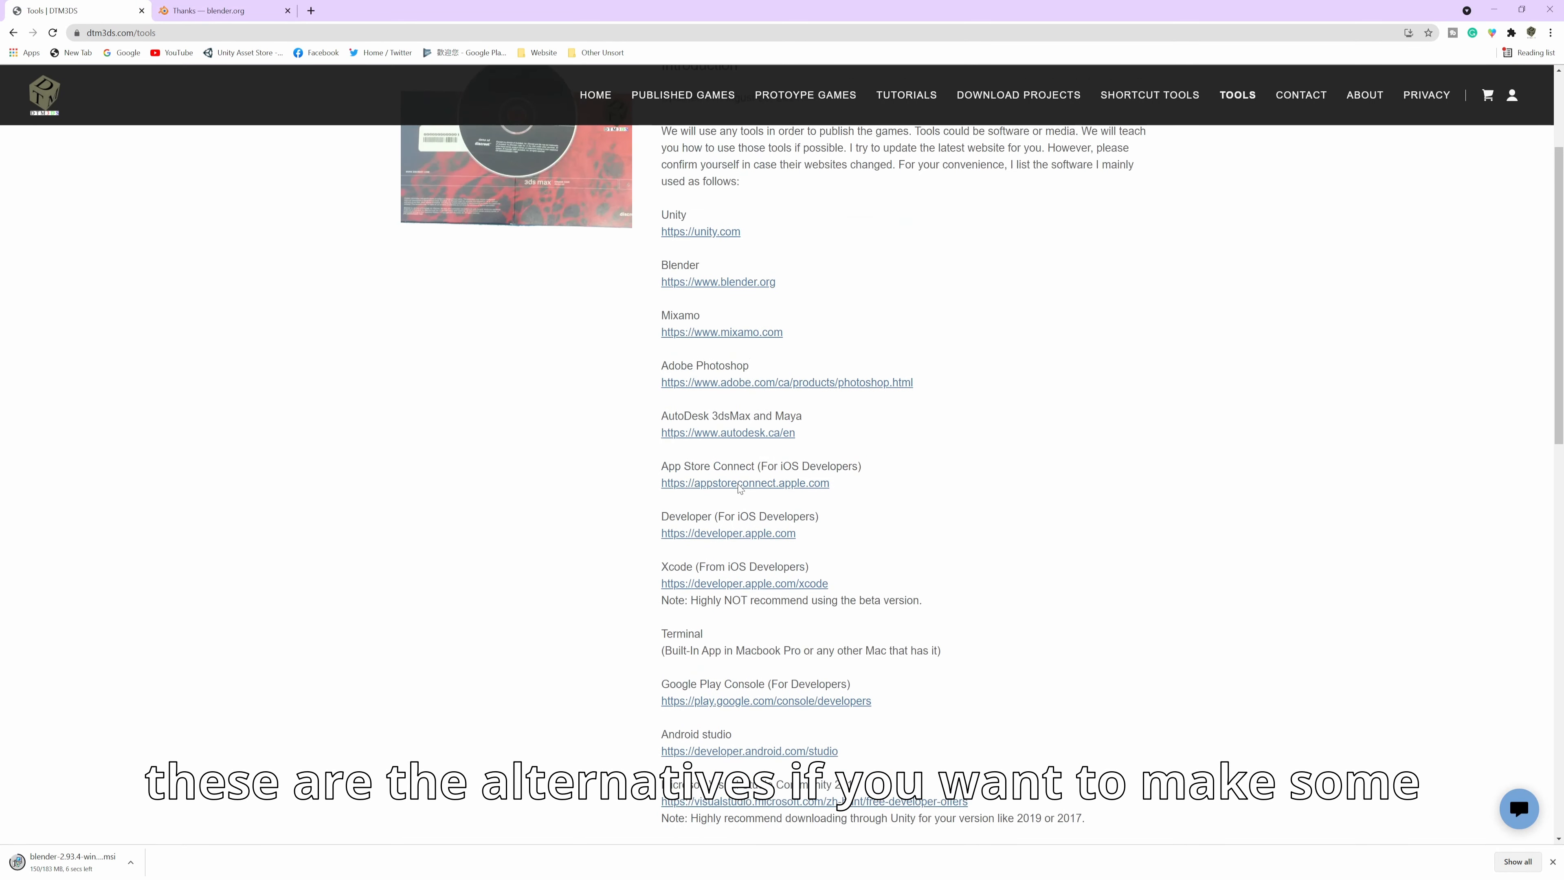
pyautogui.scroll(3, 652, 505)
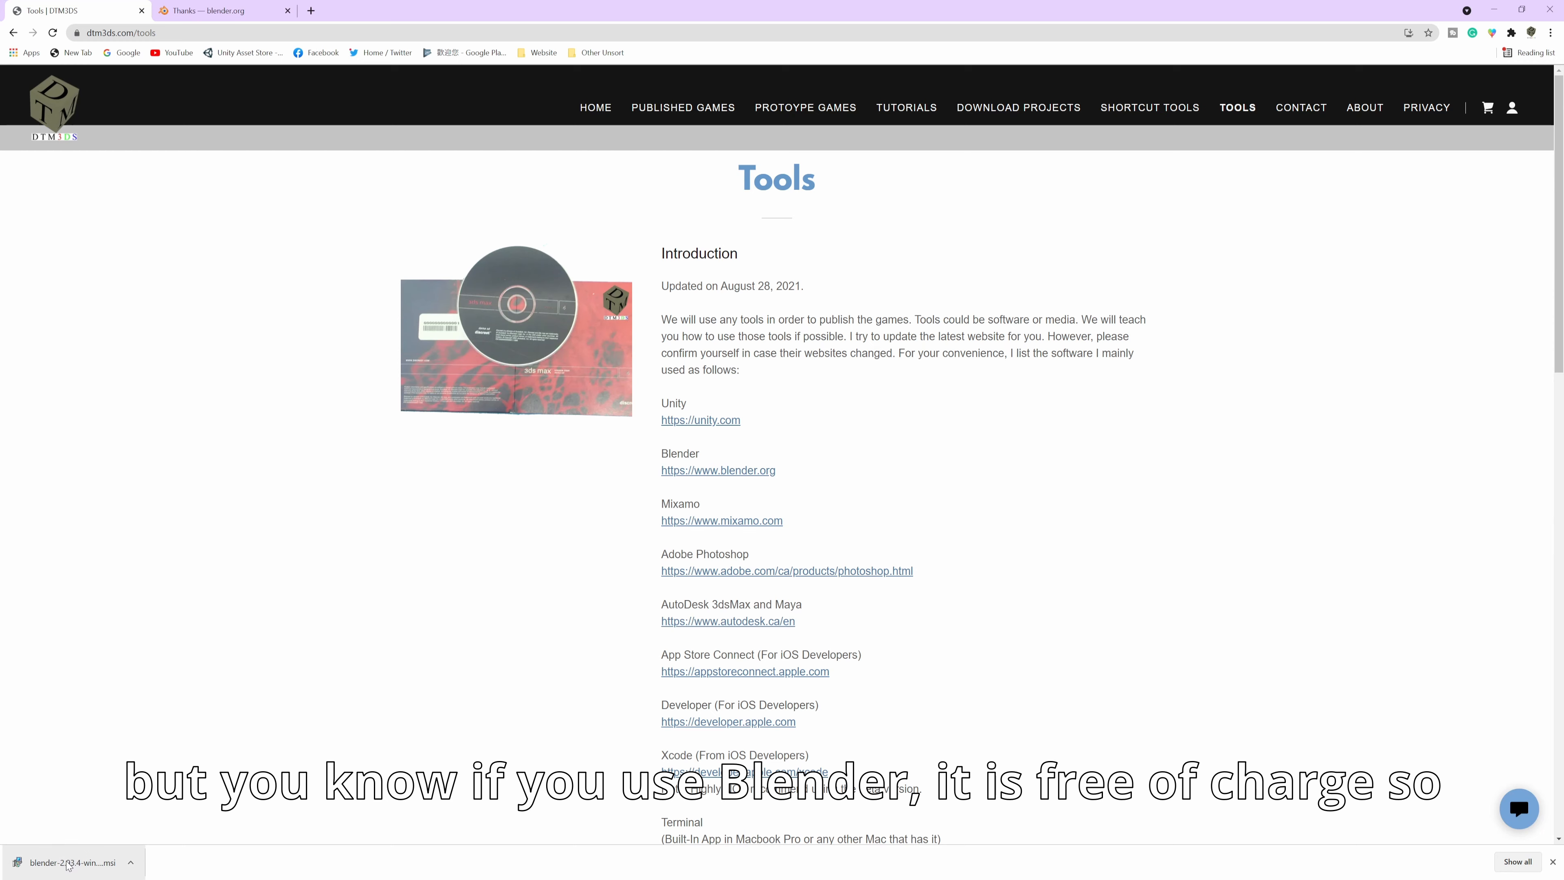
# Run the downloaded Blender installer, accept the license agreement, keep the default features and location, and complete the installation.
pyautogui.click(104, 862)
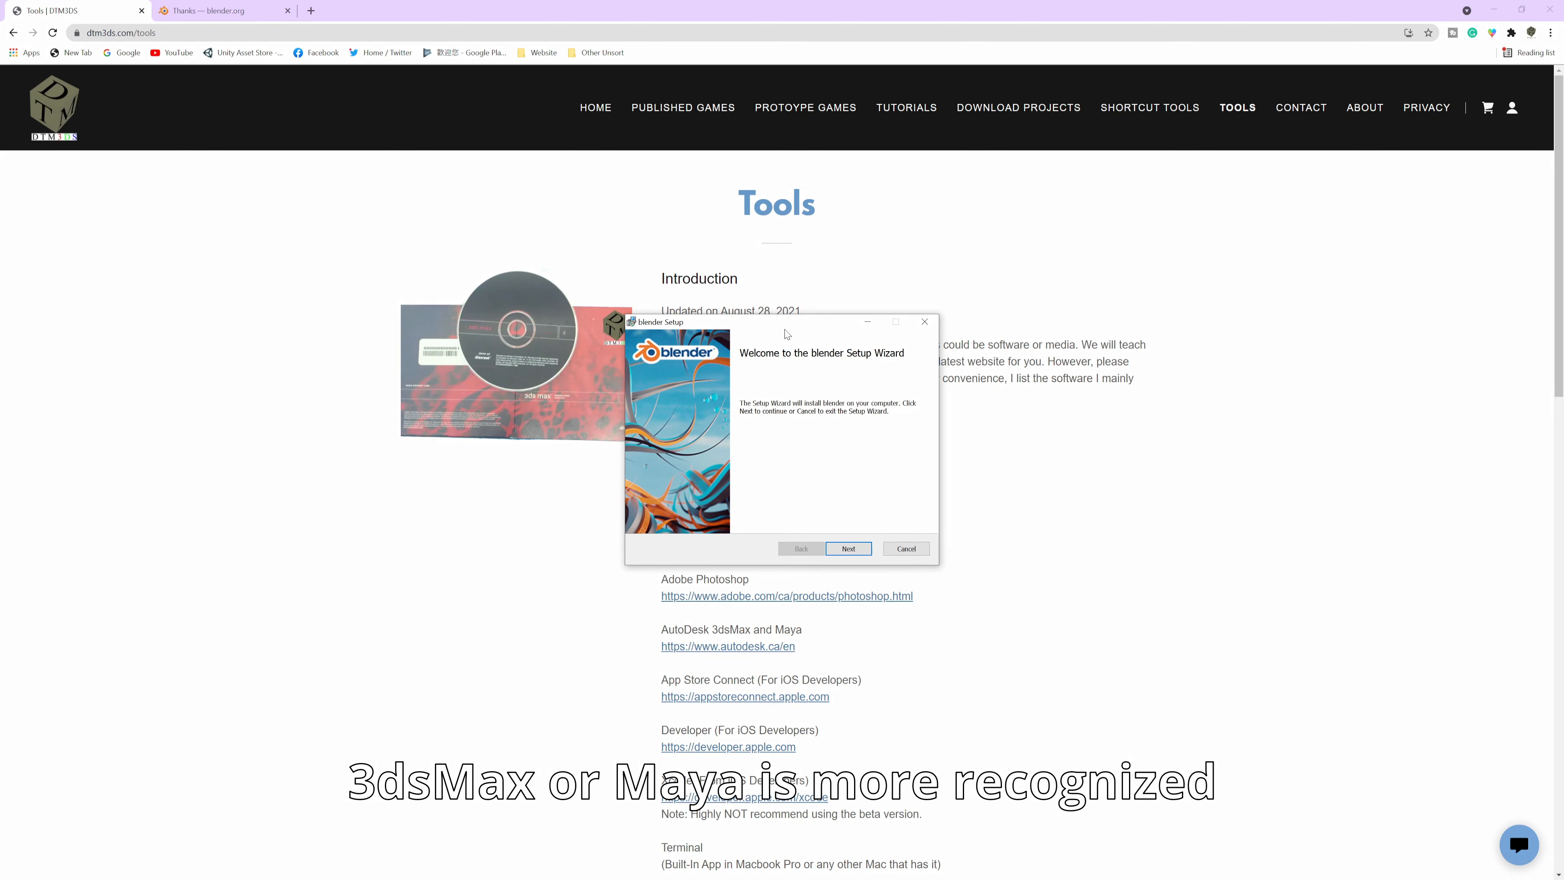
pyautogui.click(853, 548)
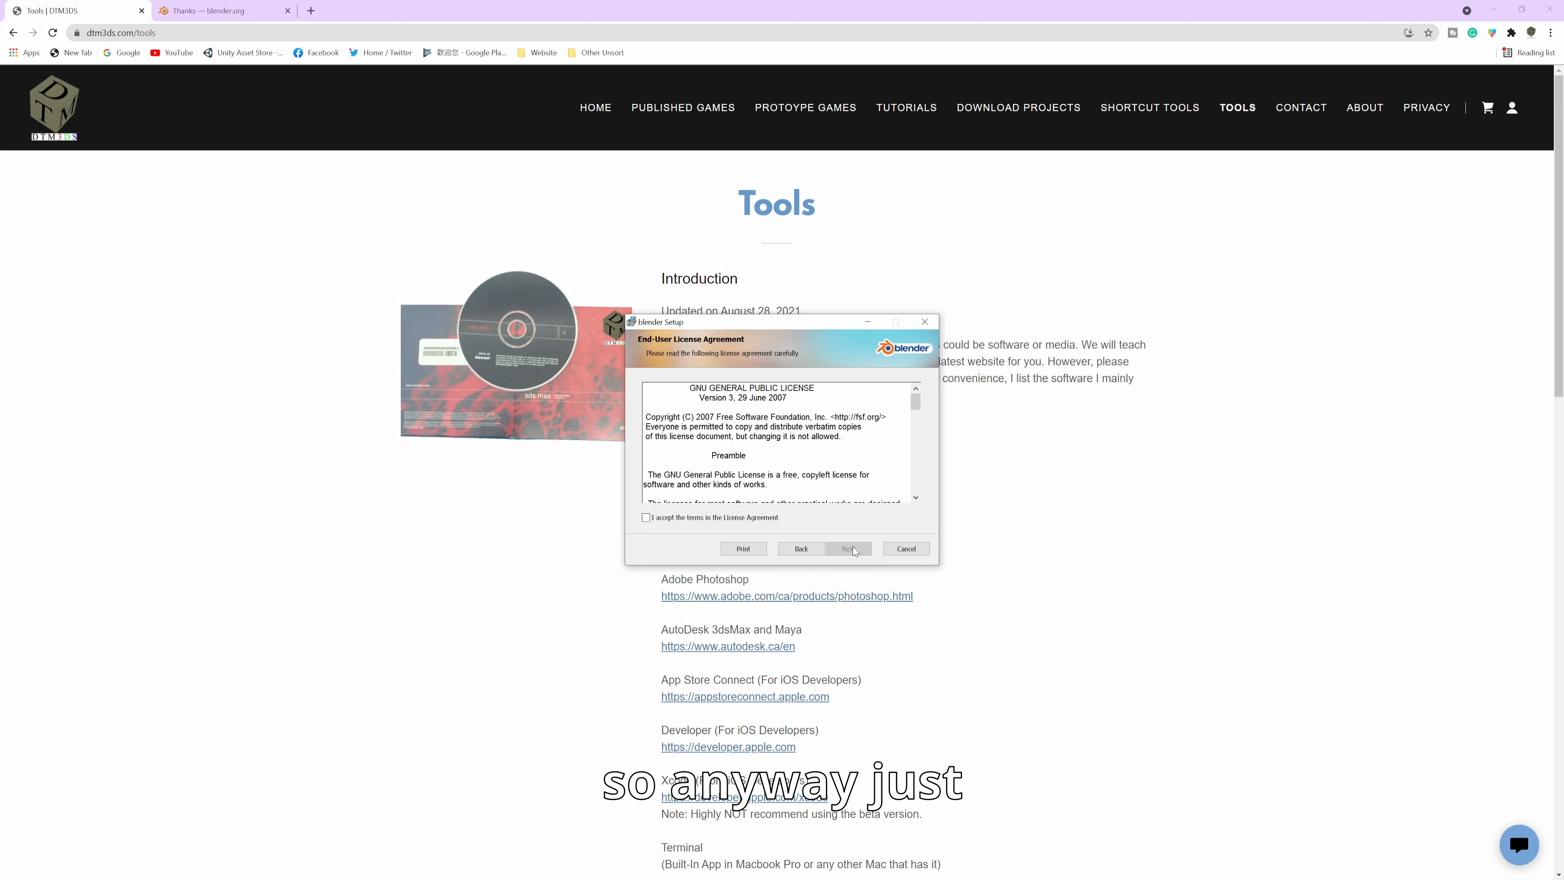
pyautogui.click(674, 518)
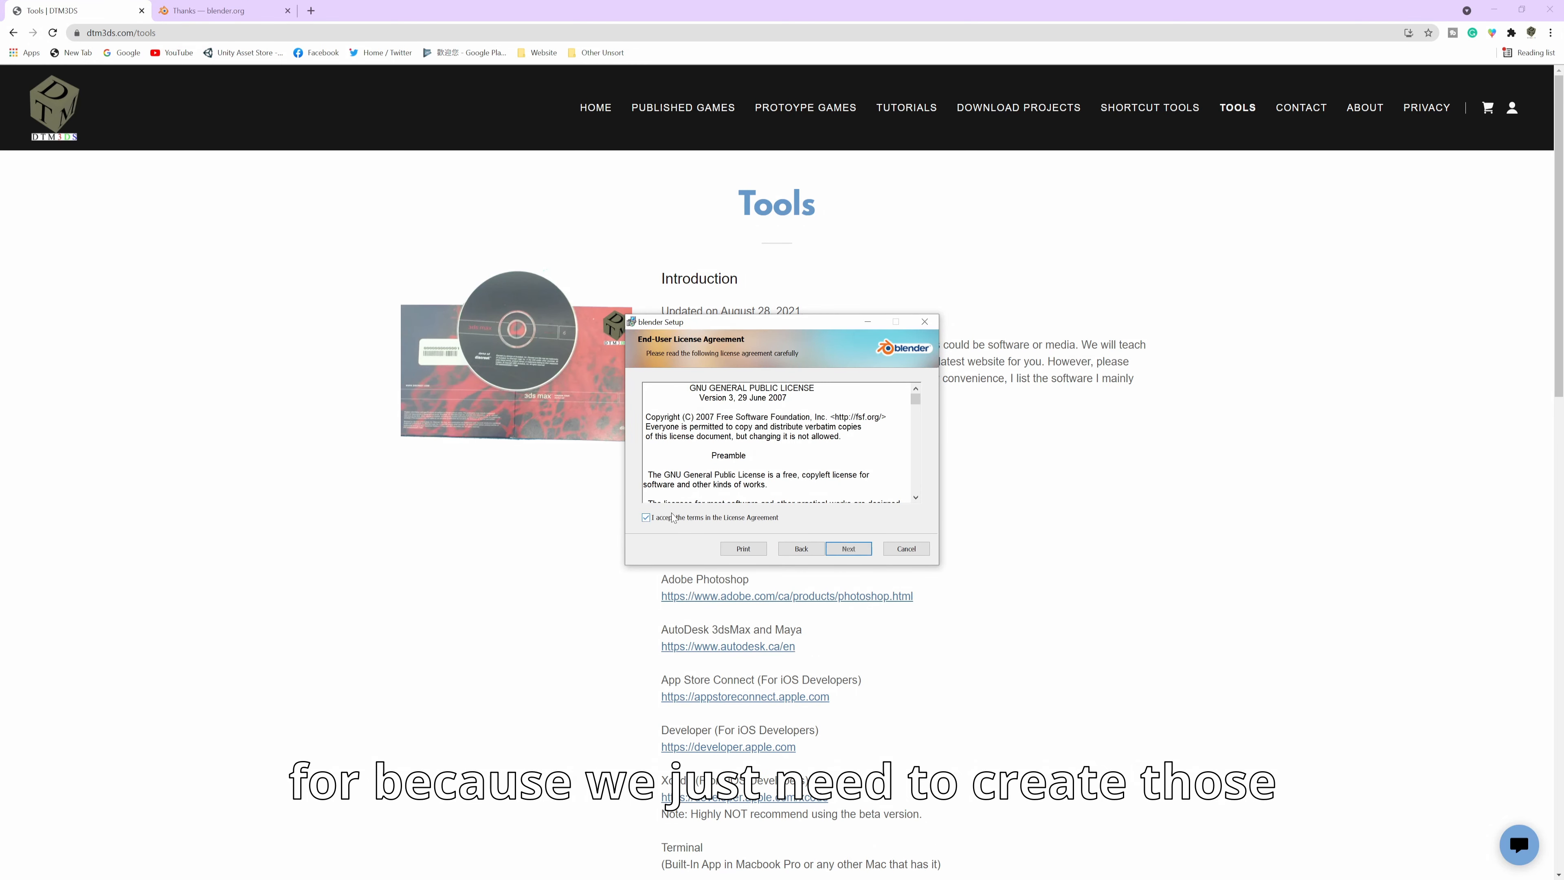
pyautogui.click(847, 548)
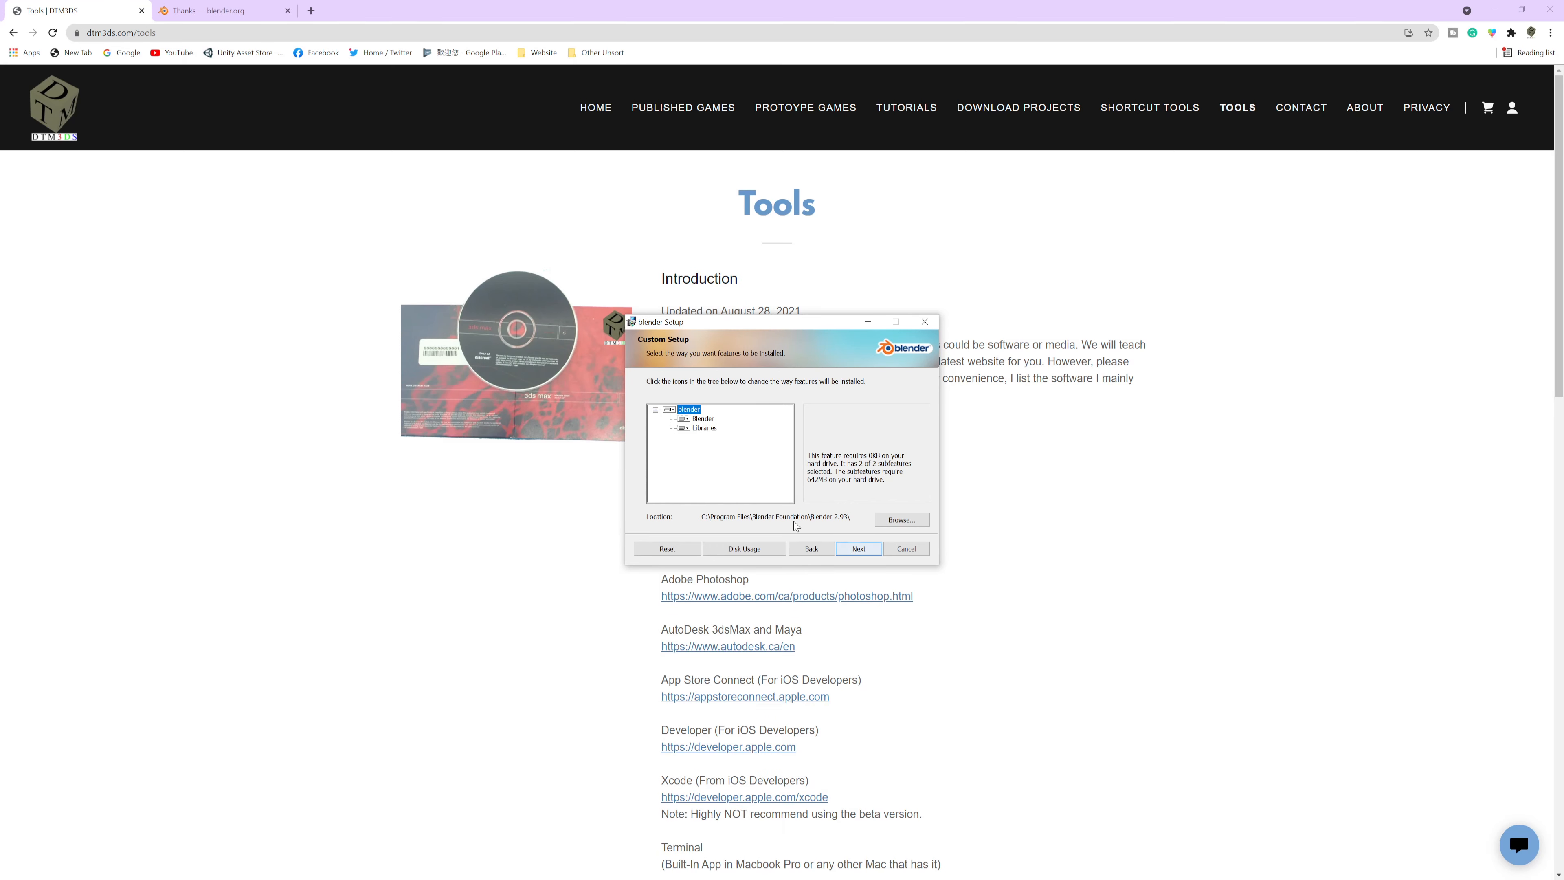
pyautogui.click(855, 549)
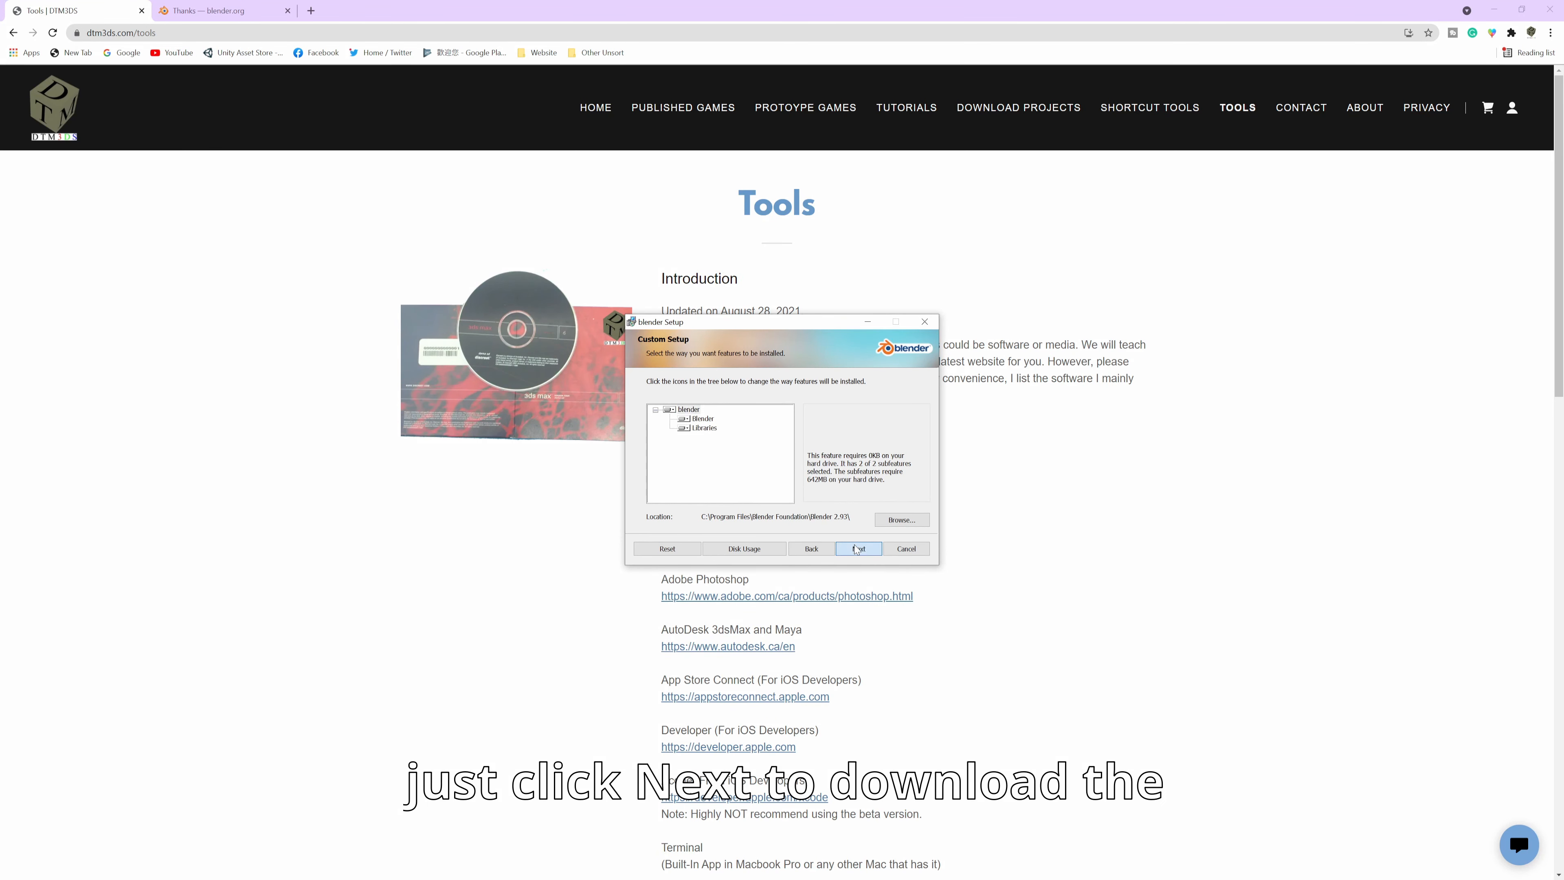
pyautogui.click(856, 549)
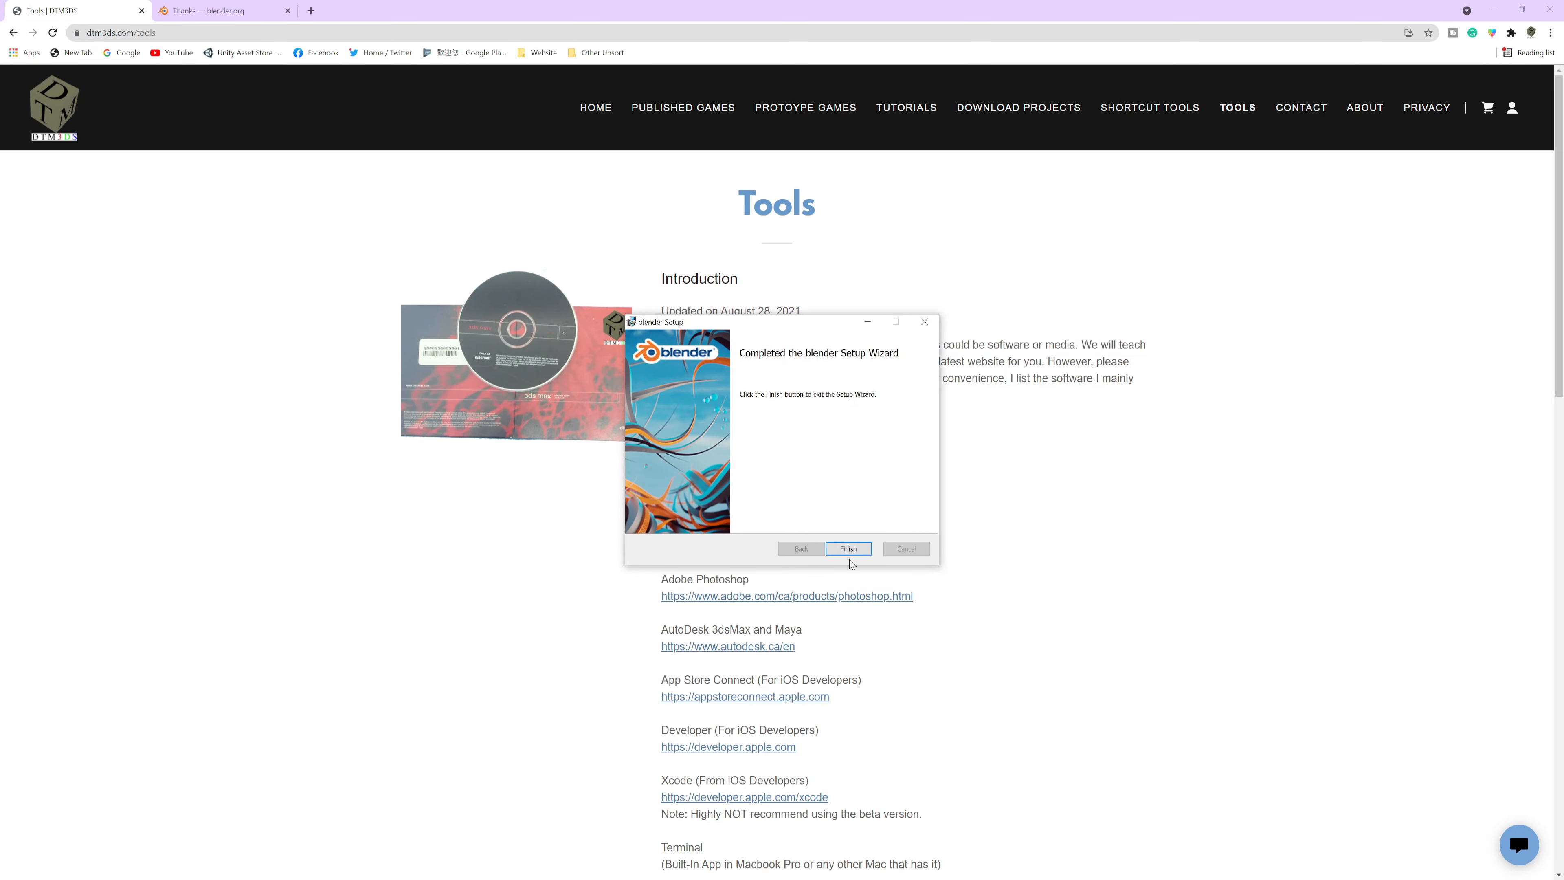
pyautogui.click(856, 548)
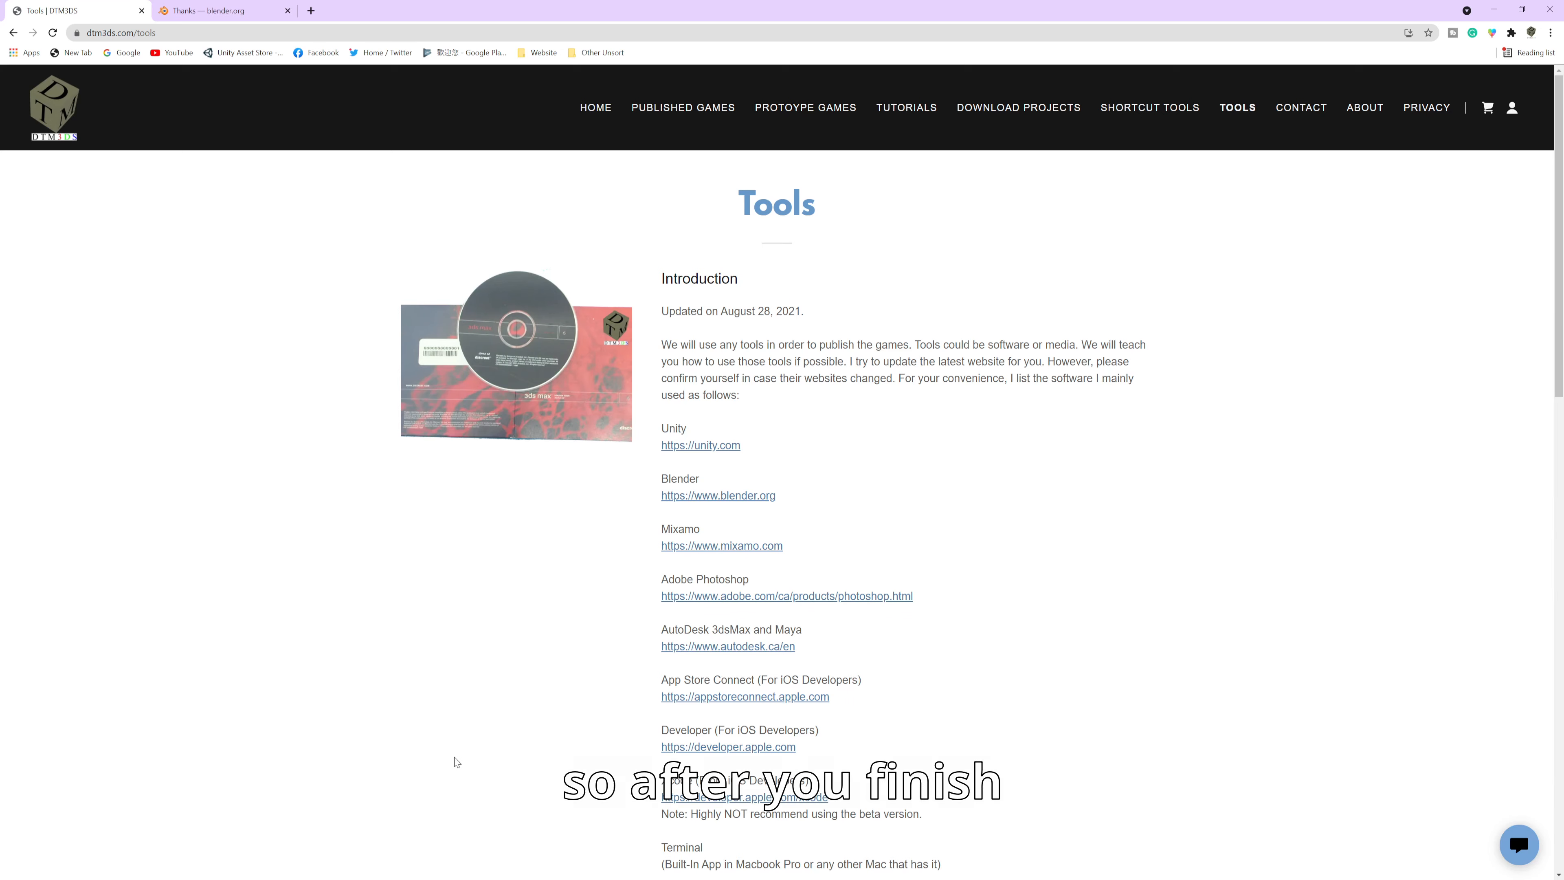
# Minimize the open windows, launch Blender from the desktop and dismiss its Quick Setup splash screen.
pyautogui.click(1494, 10)
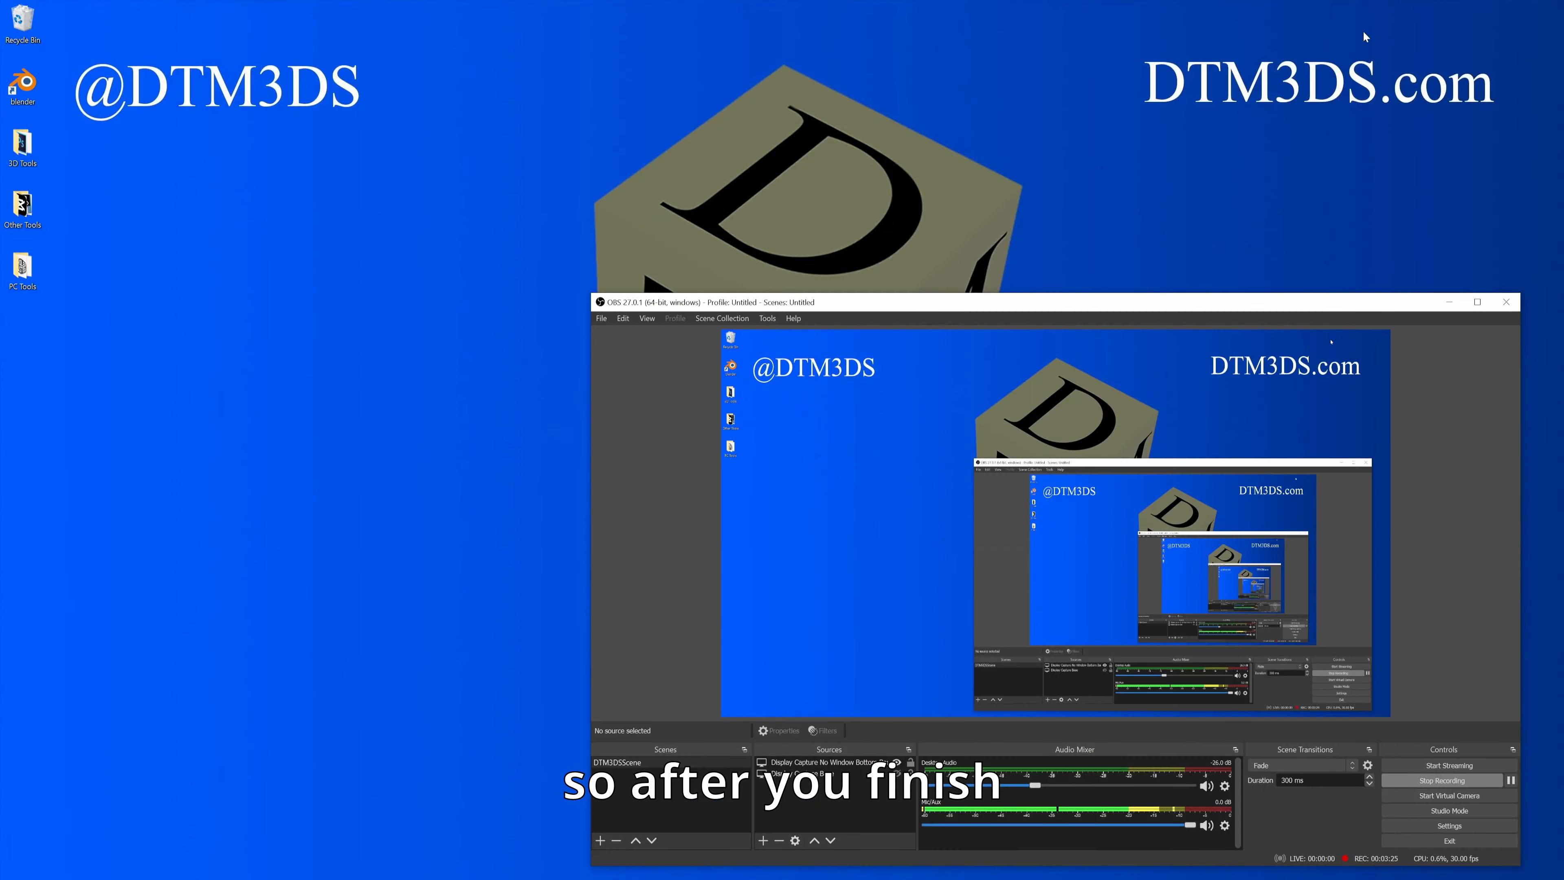
pyautogui.click(1448, 301)
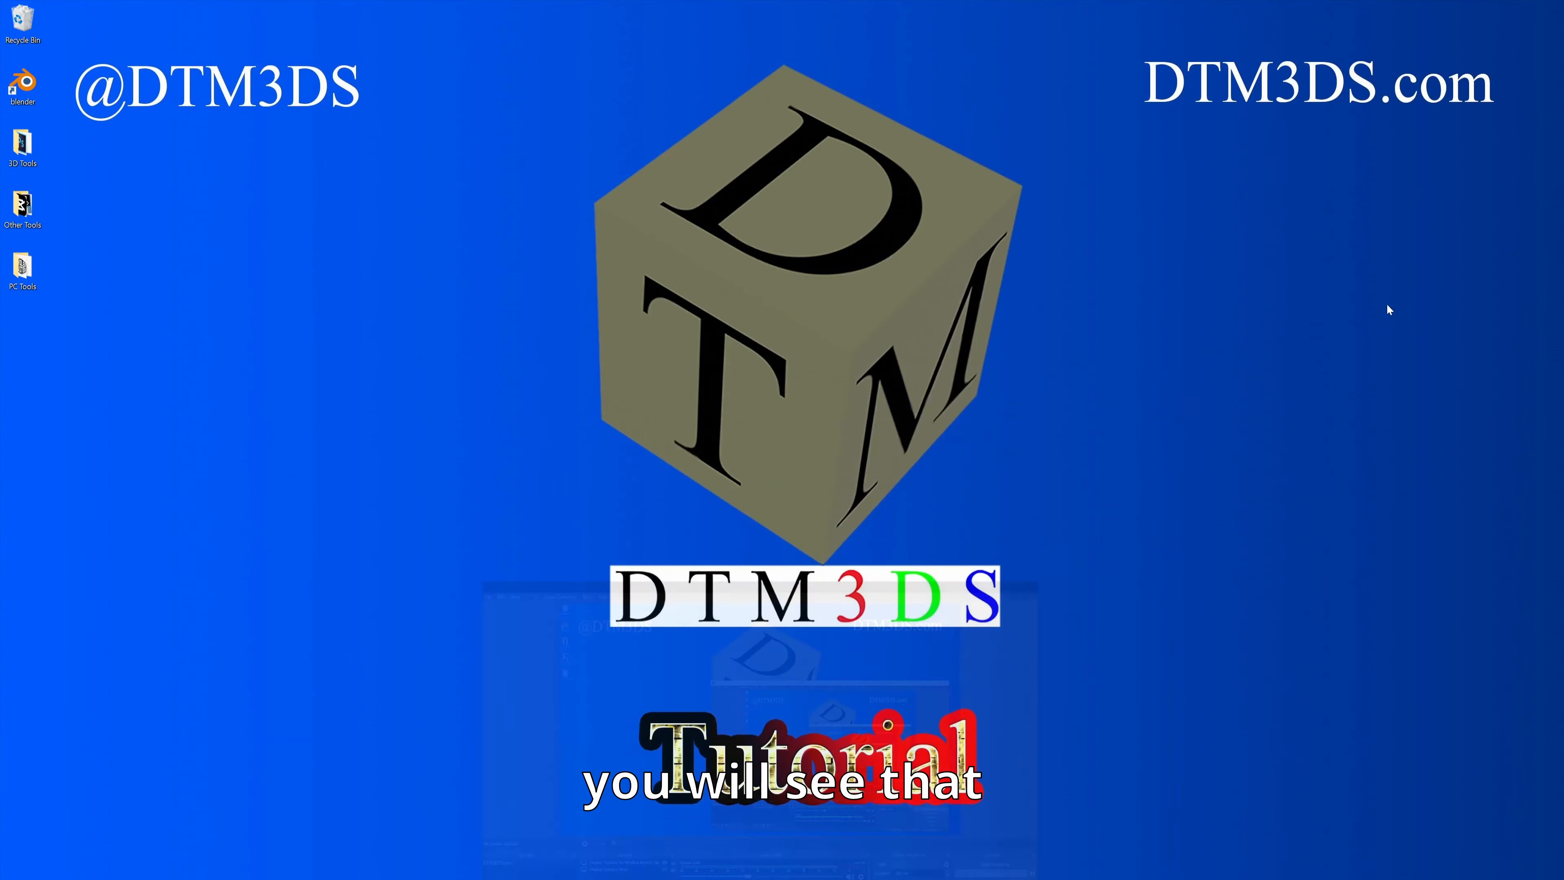
pyautogui.doubleClick(24, 91)
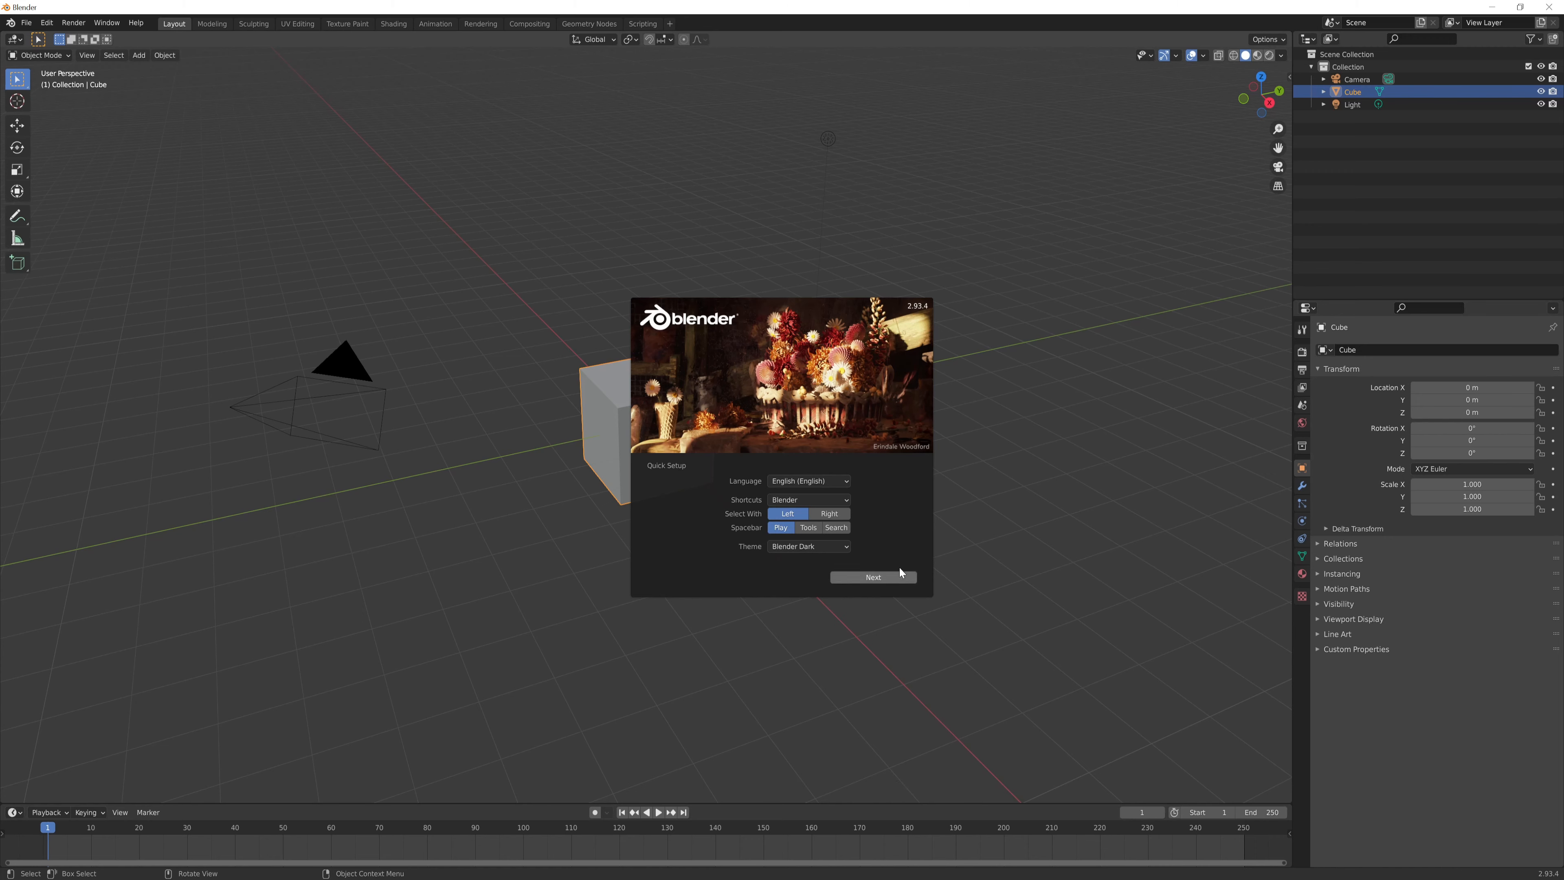
pyautogui.click(1010, 493)
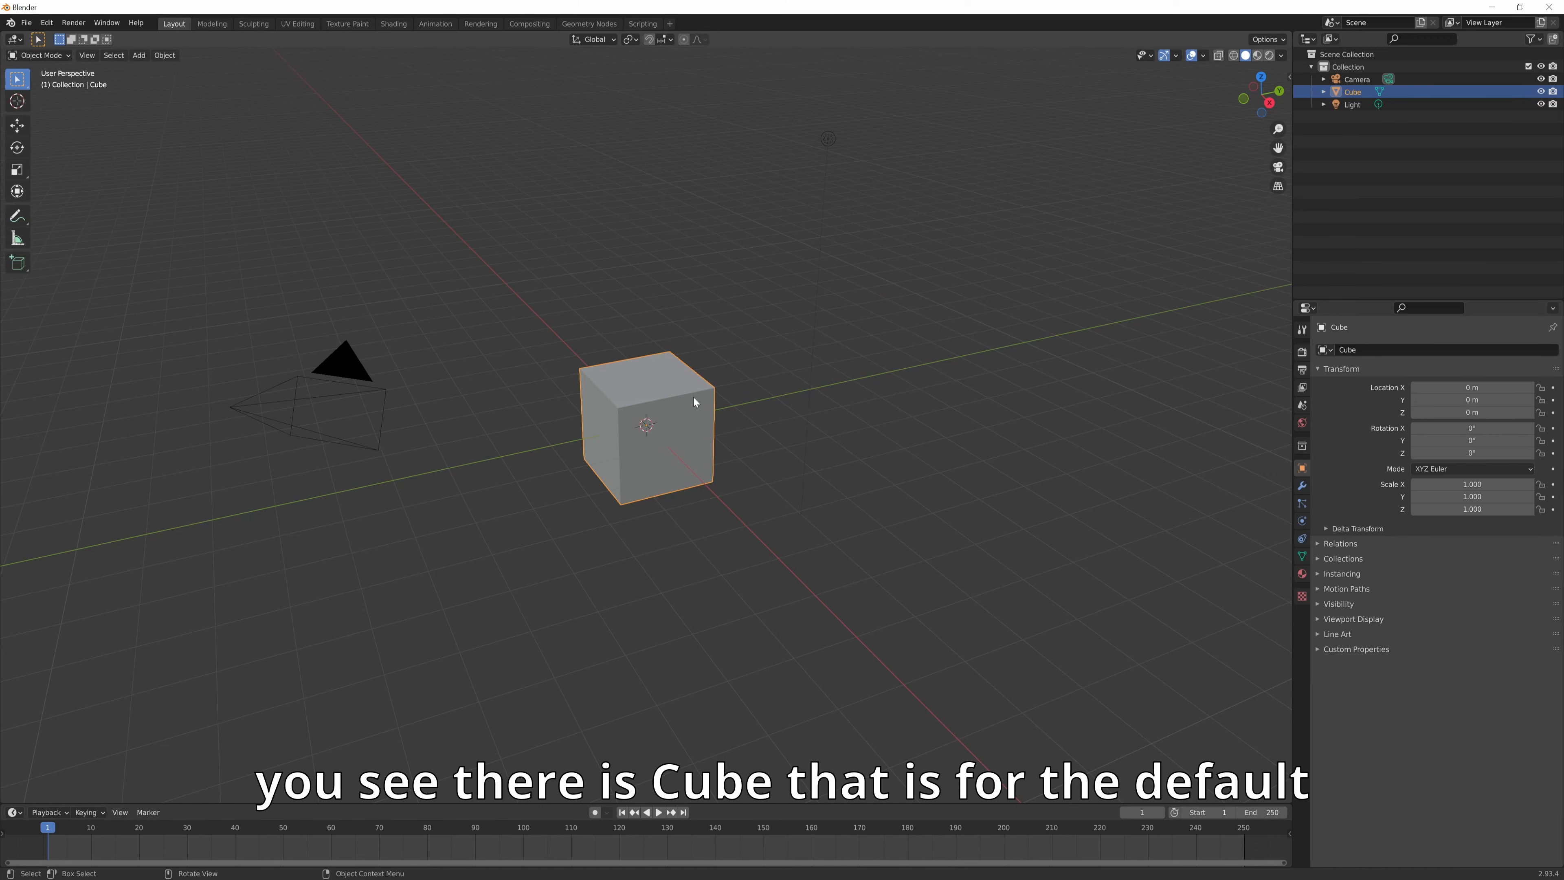
# Delete the default cube from the startup scene.
pyautogui.scroll(4, 693, 396)
pyautogui.scroll(-3, 692, 397)
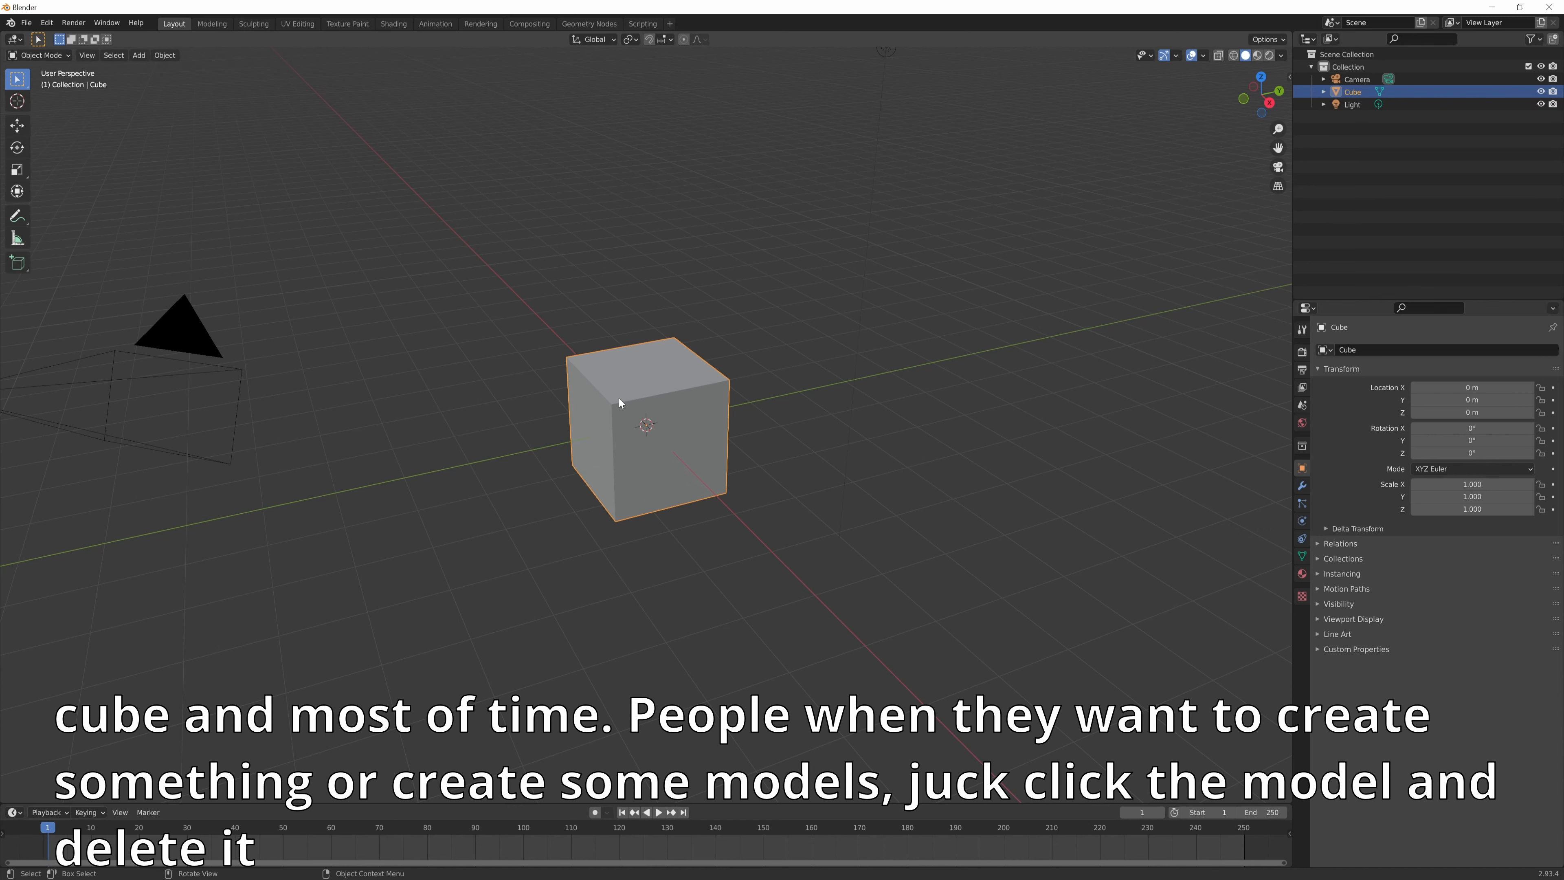
pyautogui.click(771, 316)
pyautogui.click(665, 377)
pyautogui.press('Delete')
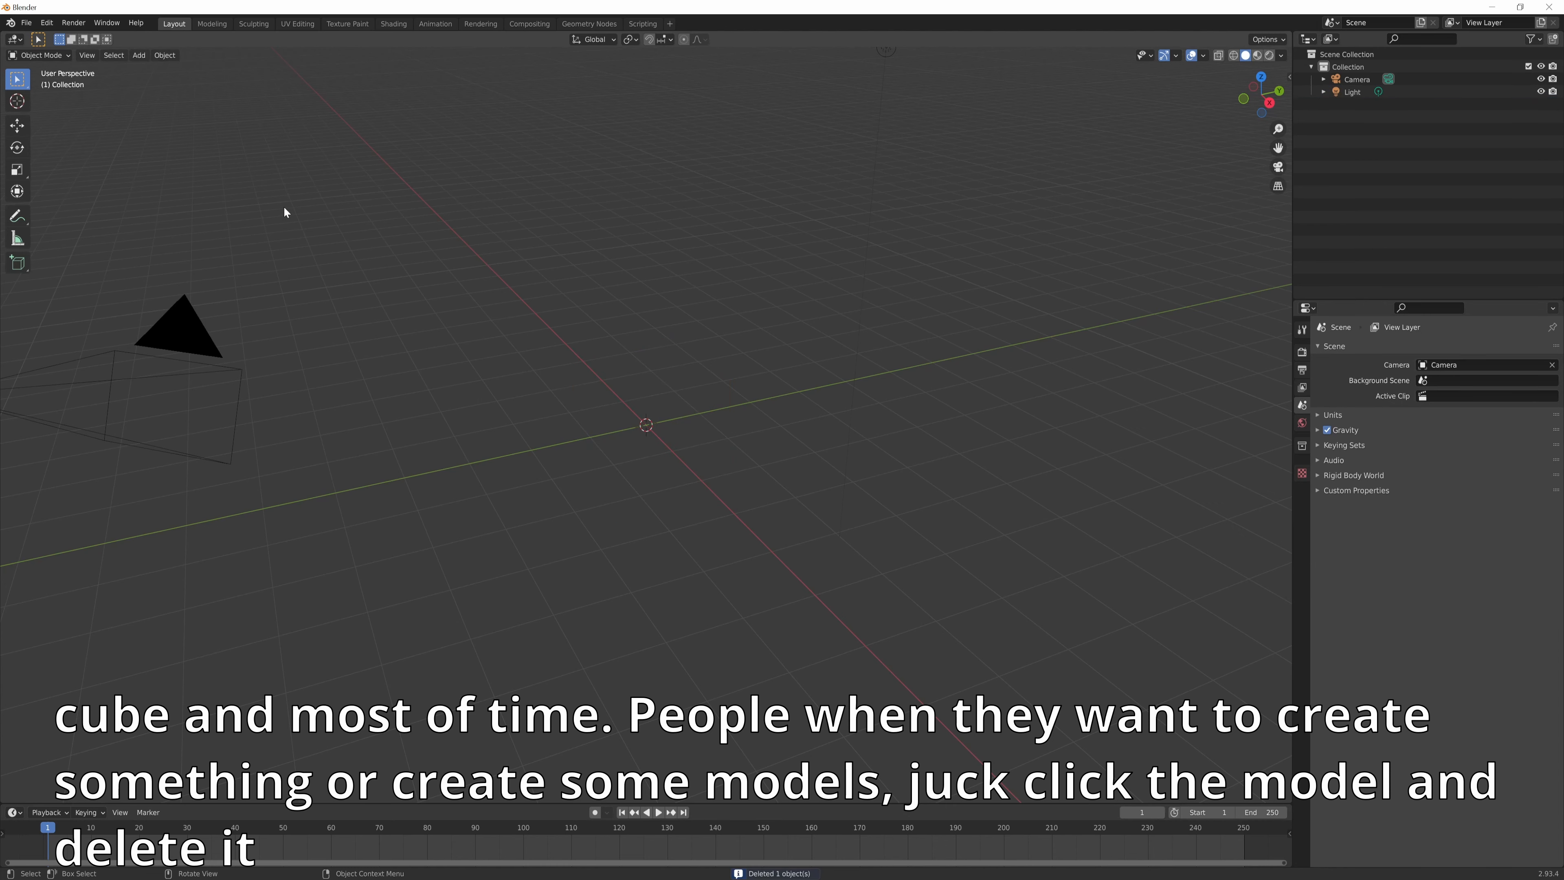
# Create a new General file and delete the default cube it contains.
pyautogui.click(26, 22)
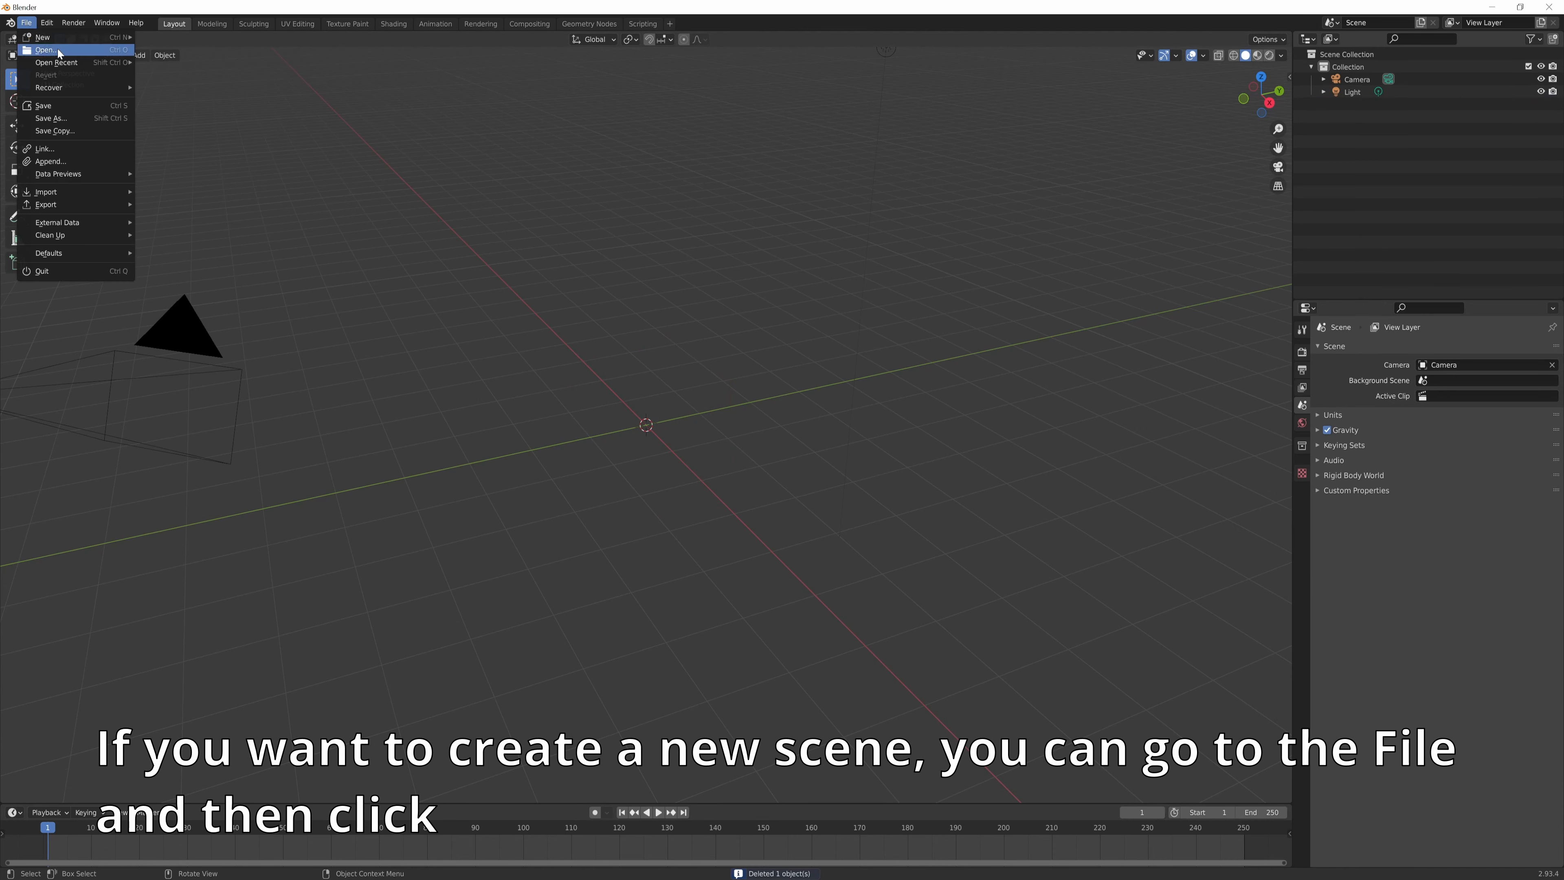
pyautogui.moveTo(59, 39)
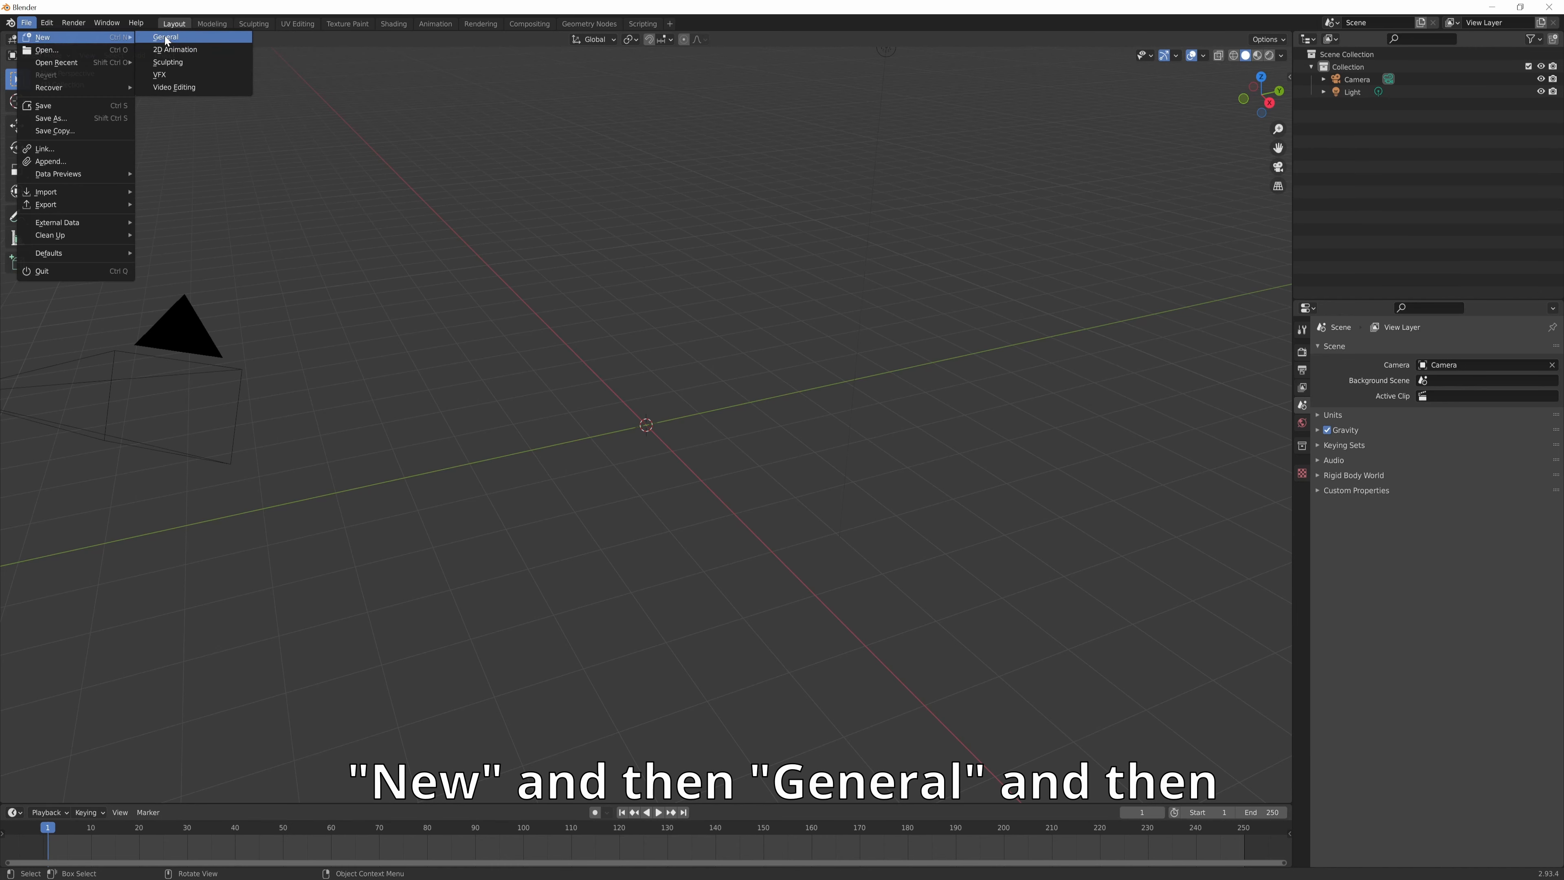
pyautogui.click(166, 38)
pyautogui.click(799, 469)
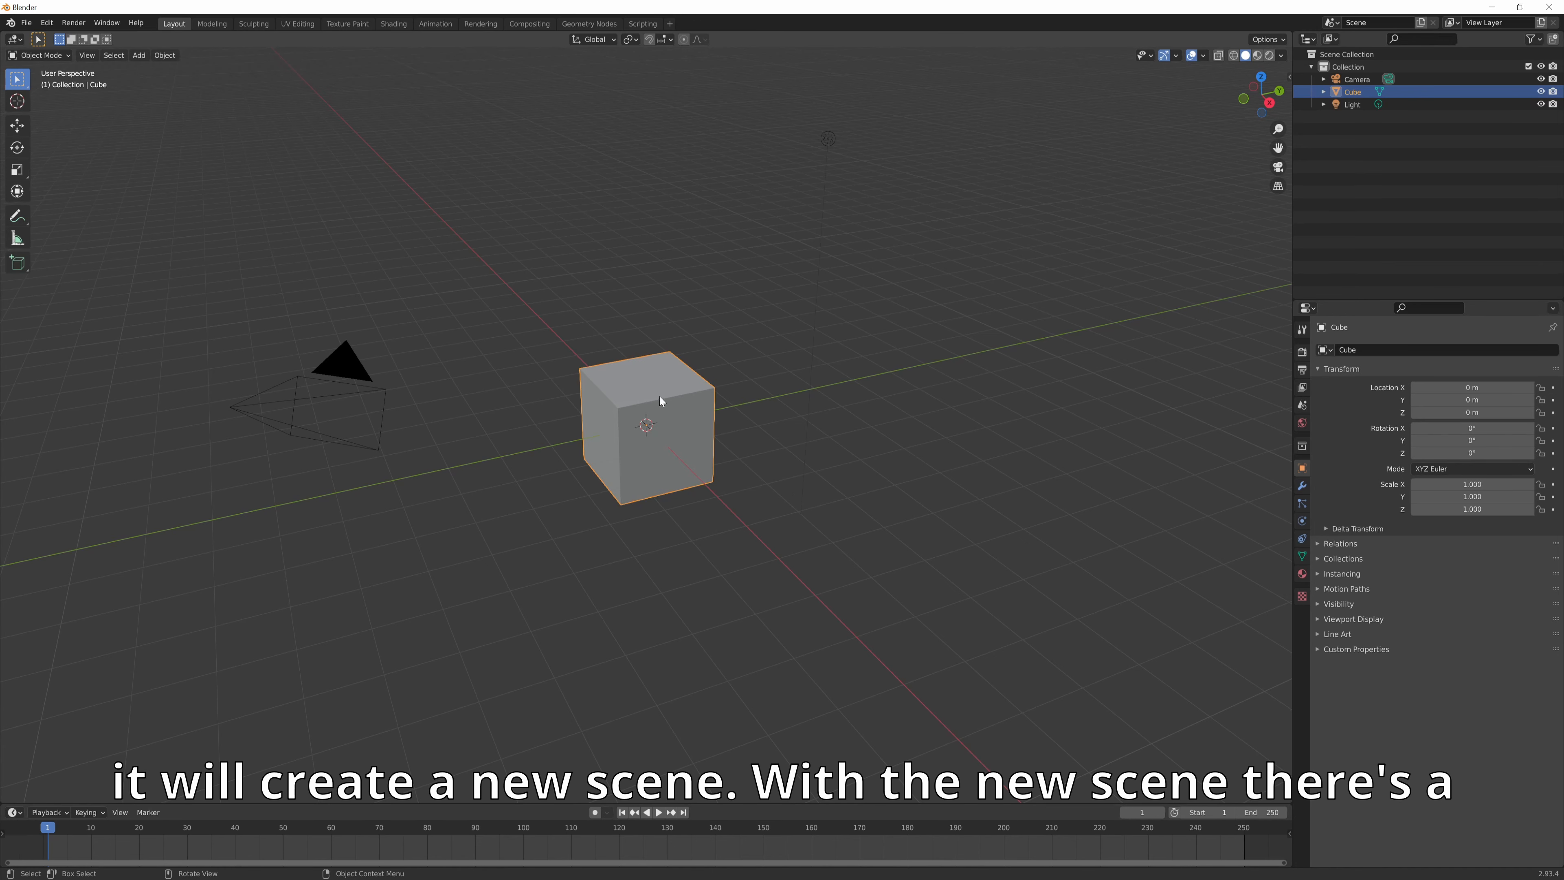
pyautogui.press('Delete')
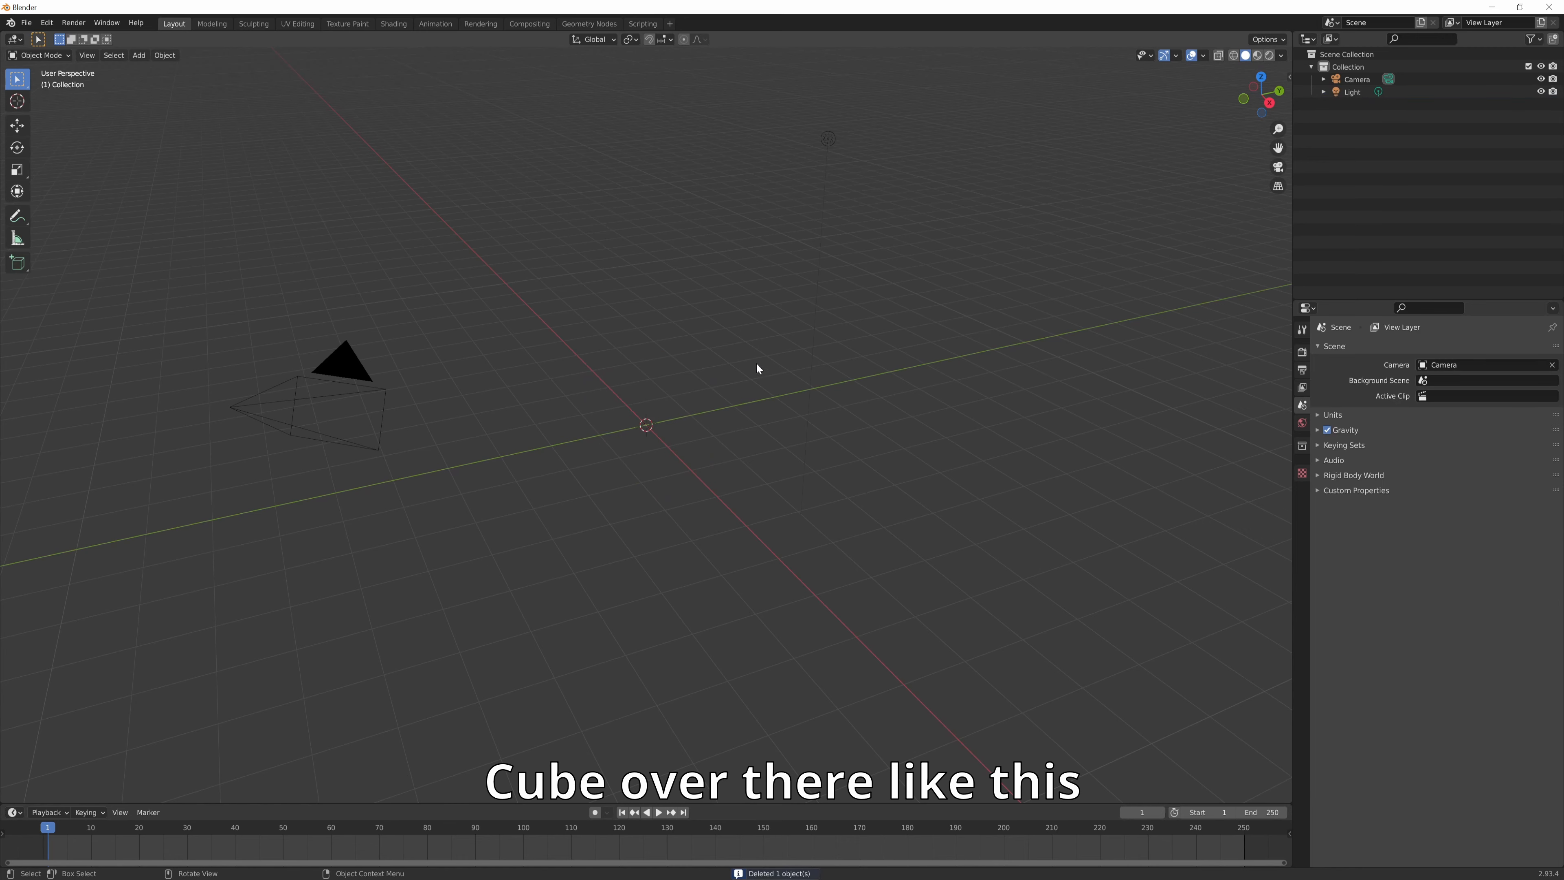
# Delete the camera and the light from the collection to leave the scene empty.
pyautogui.scroll(5, 805, 440)
pyautogui.scroll(-5, 803, 440)
pyautogui.scroll(5, 804, 439)
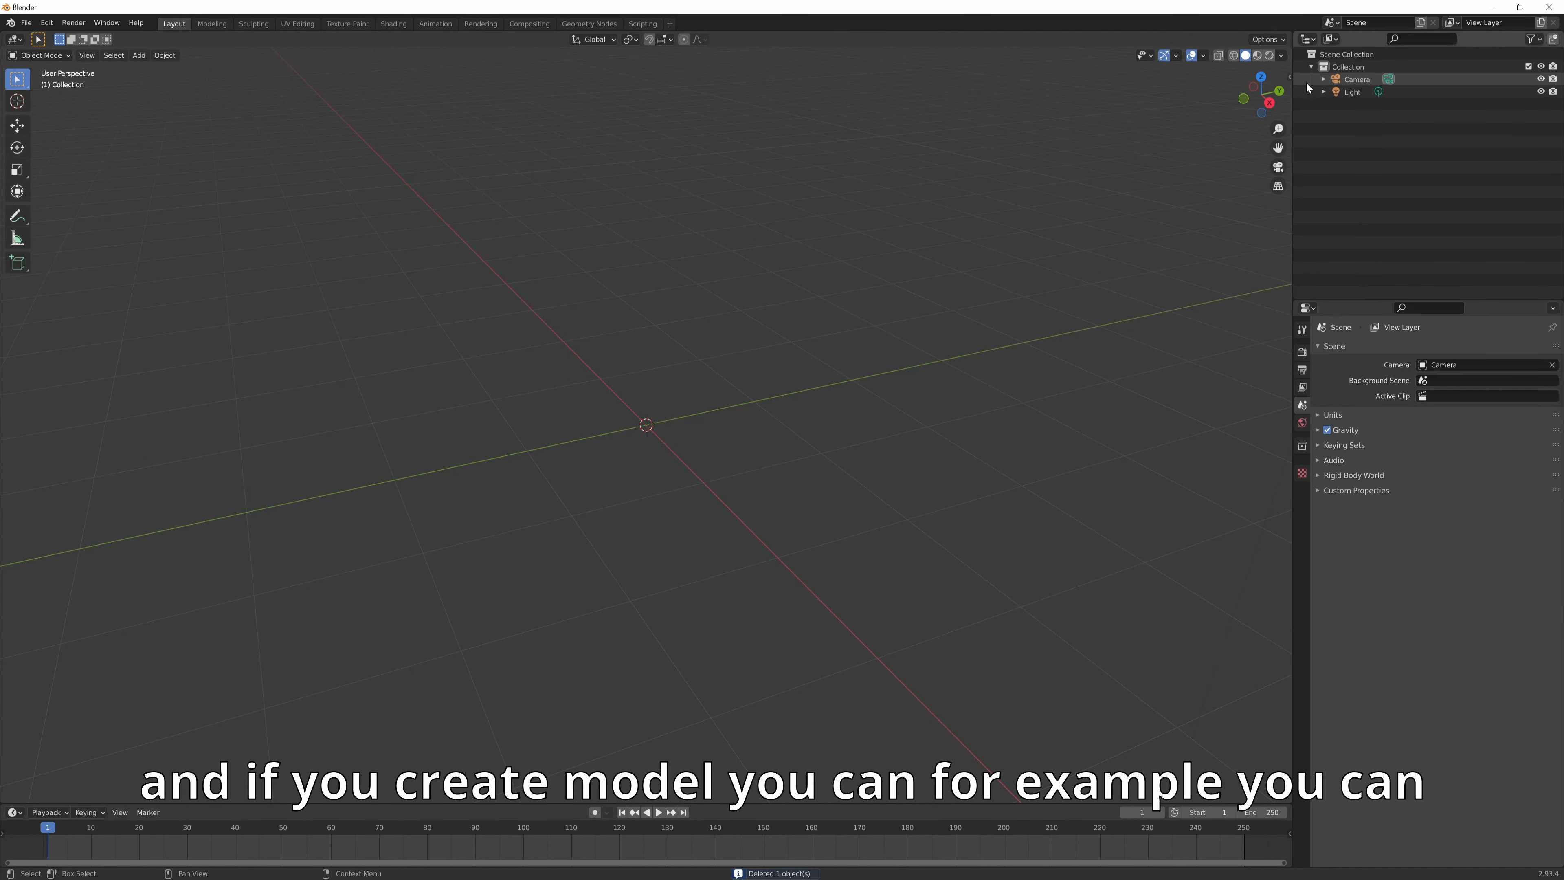
pyautogui.click(1309, 66)
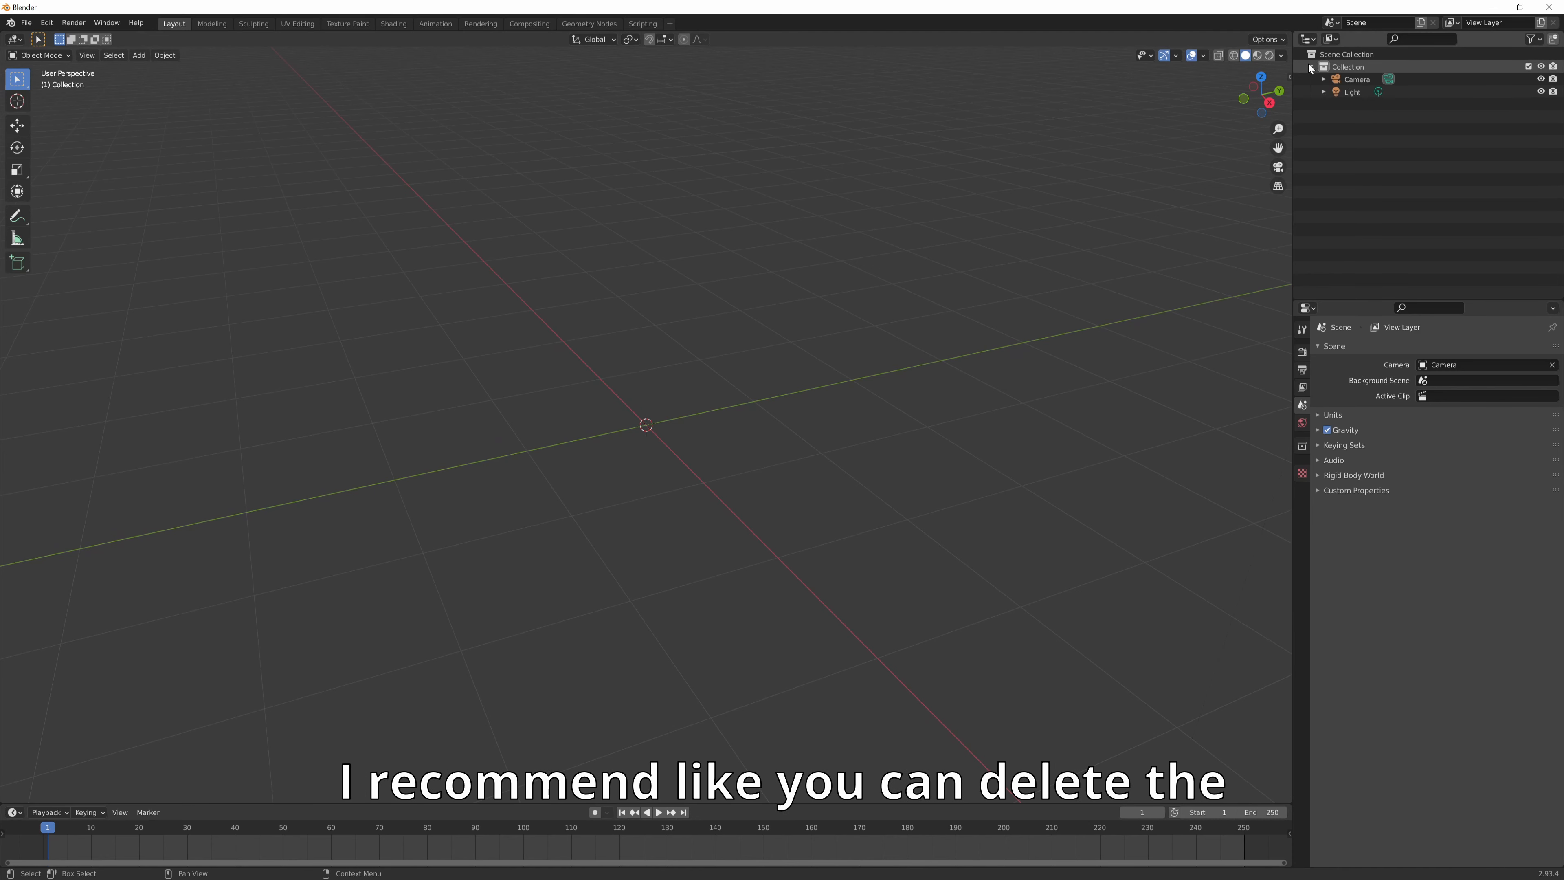
pyautogui.click(1310, 66)
pyautogui.click(1356, 79)
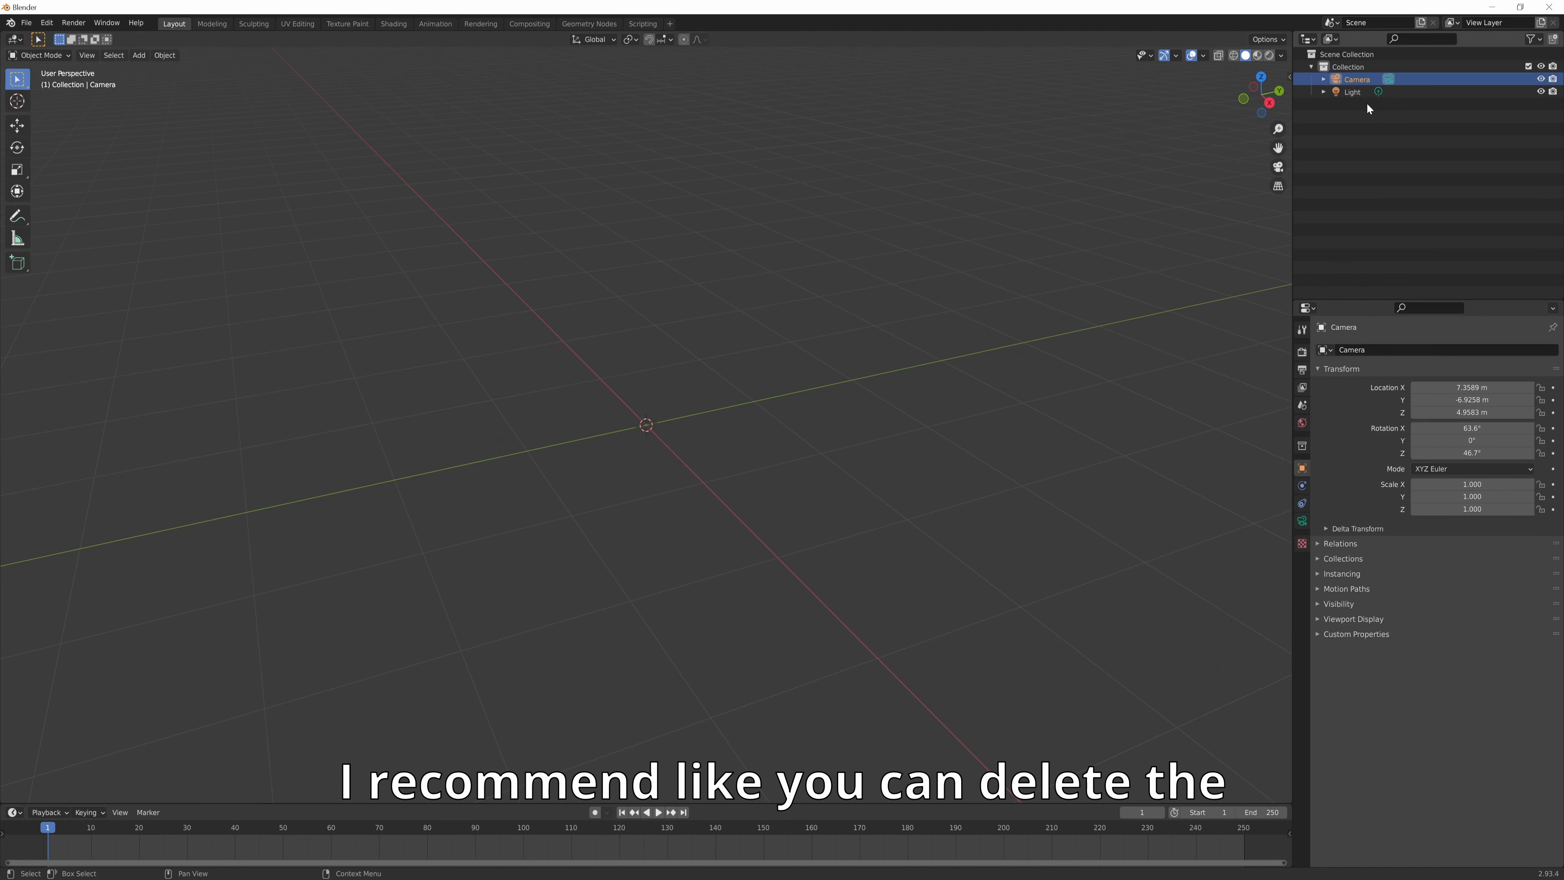
pyautogui.keyDown('shift'); pyautogui.click(1347, 93); pyautogui.keyUp('shift')
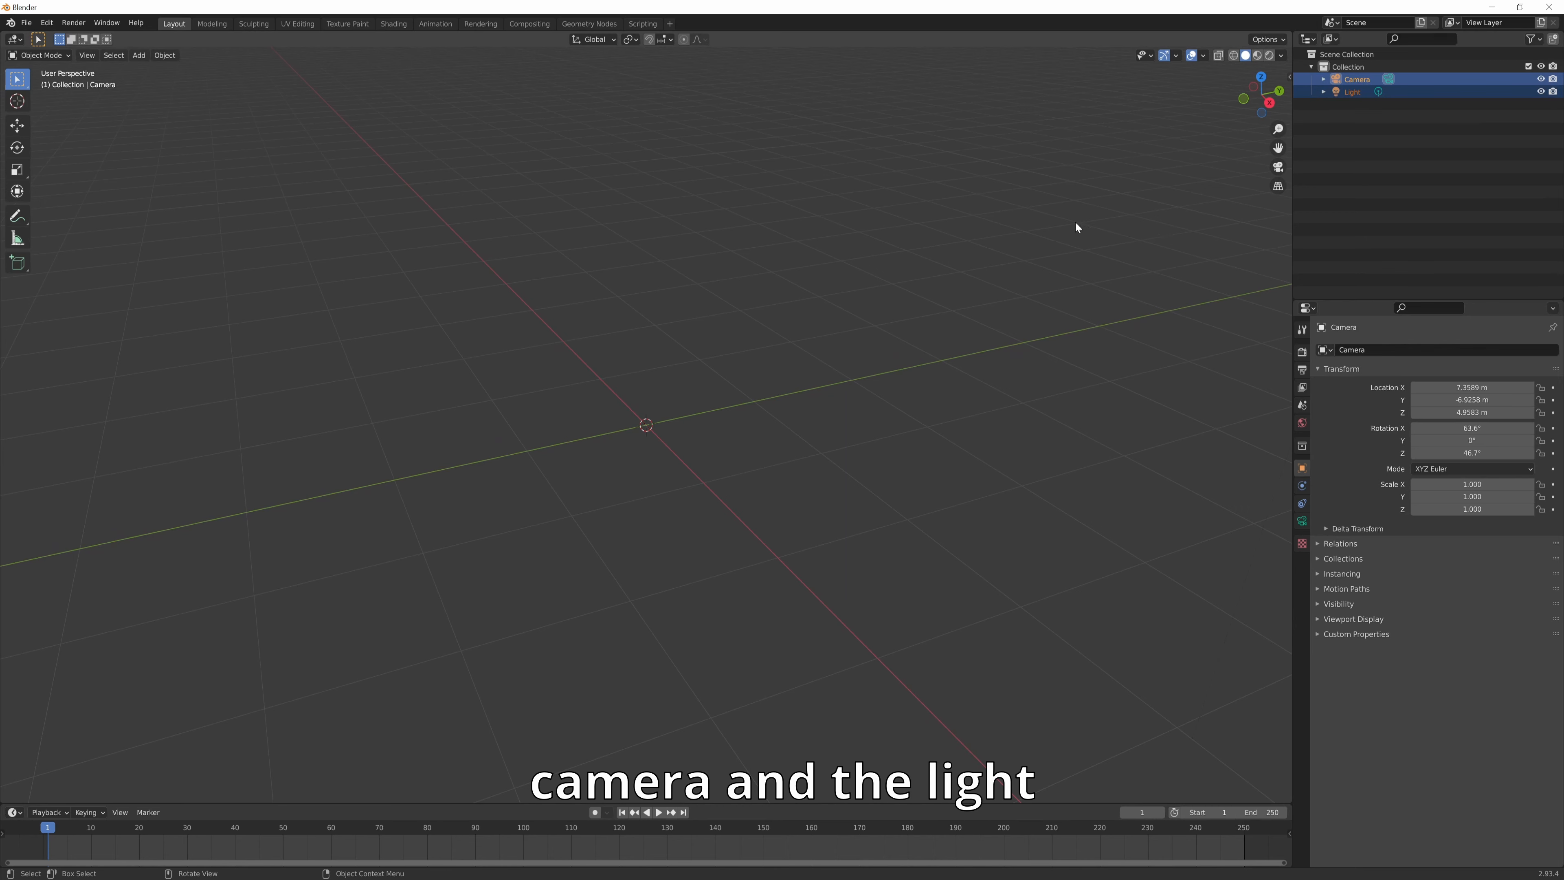
pyautogui.press('Delete')
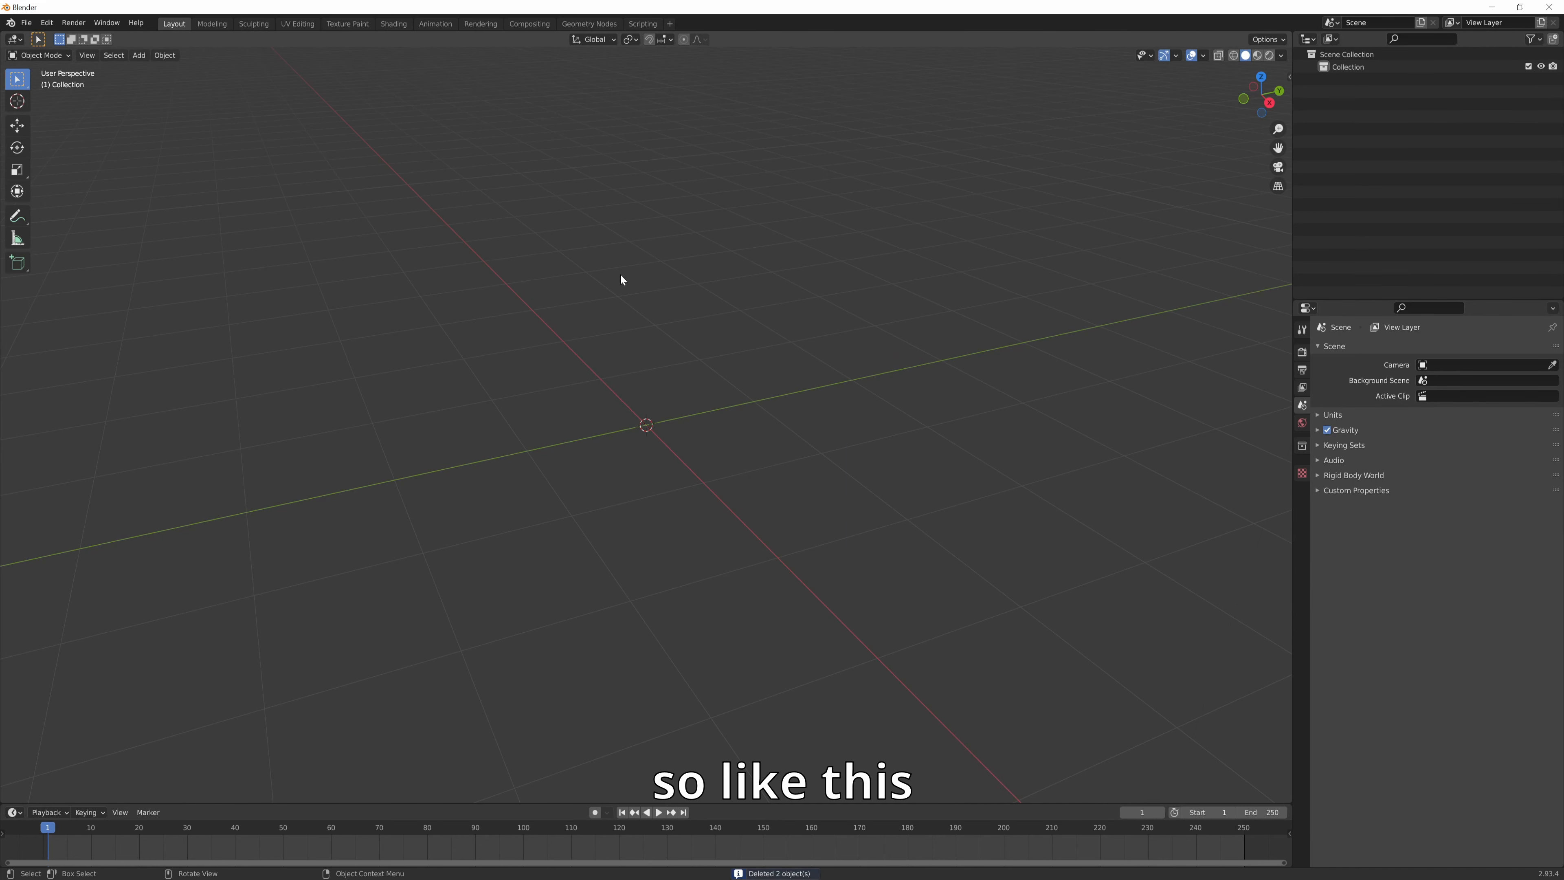
# Add a cube mesh to the empty scene.
pyautogui.click(26, 23)
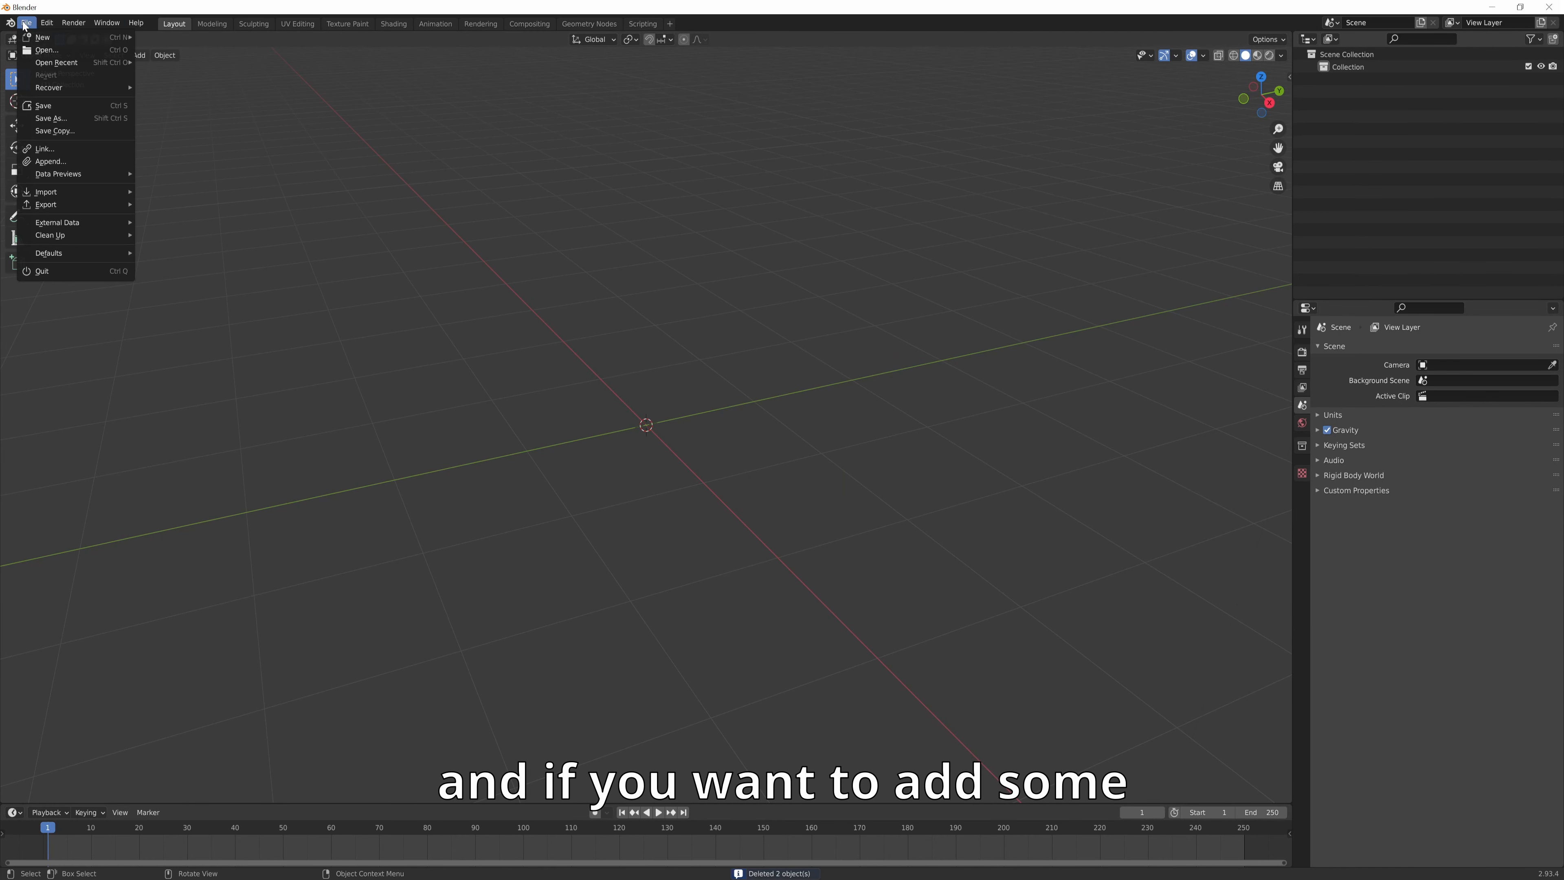
pyautogui.click(138, 55)
pyautogui.moveTo(154, 71)
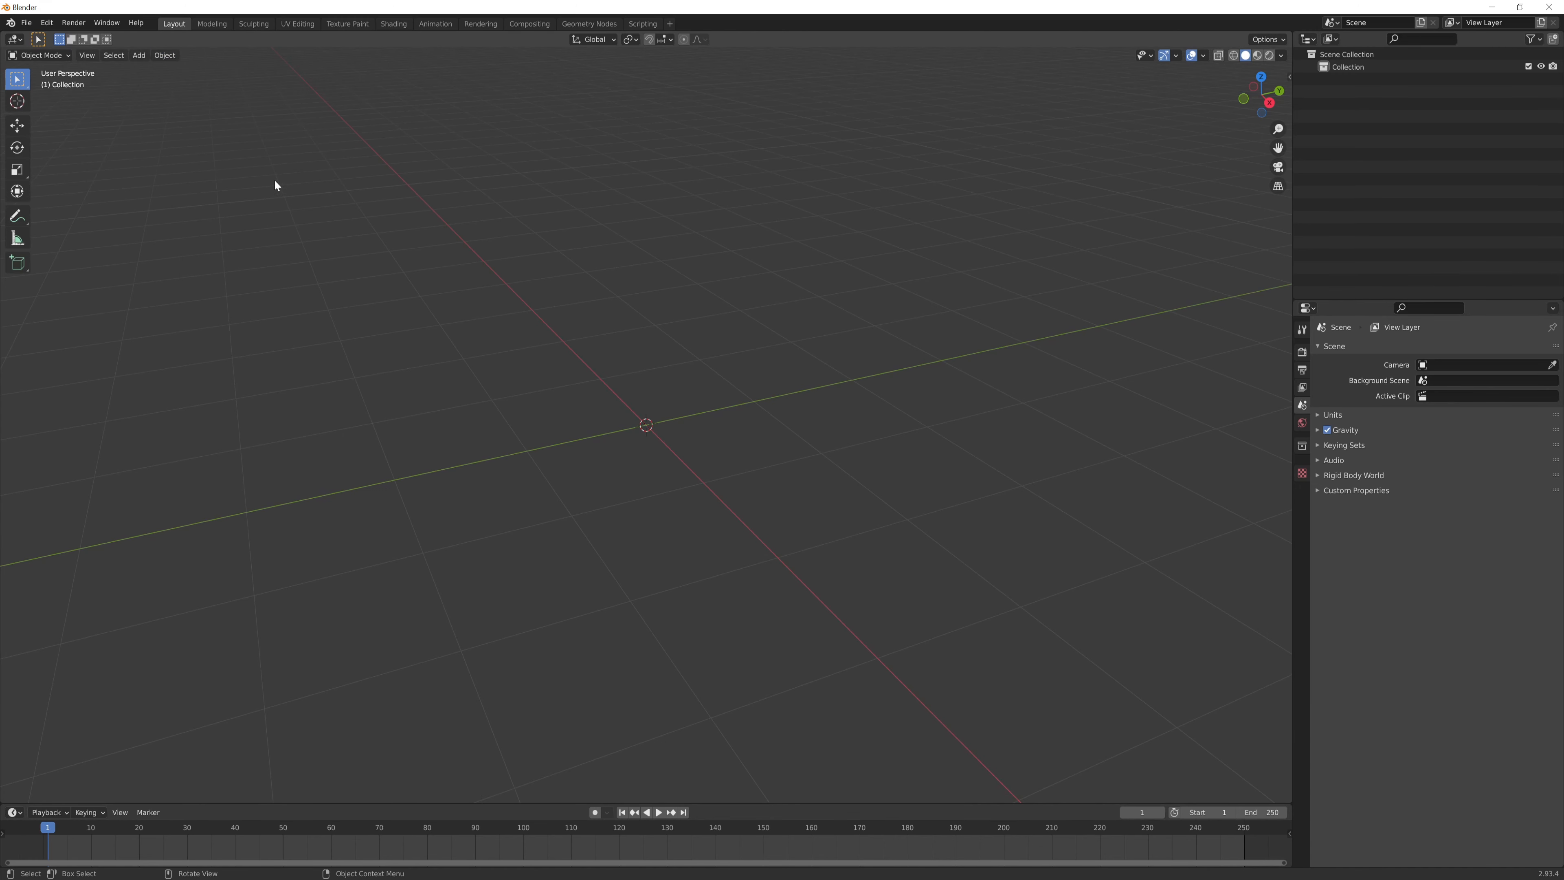
pyautogui.click(141, 56)
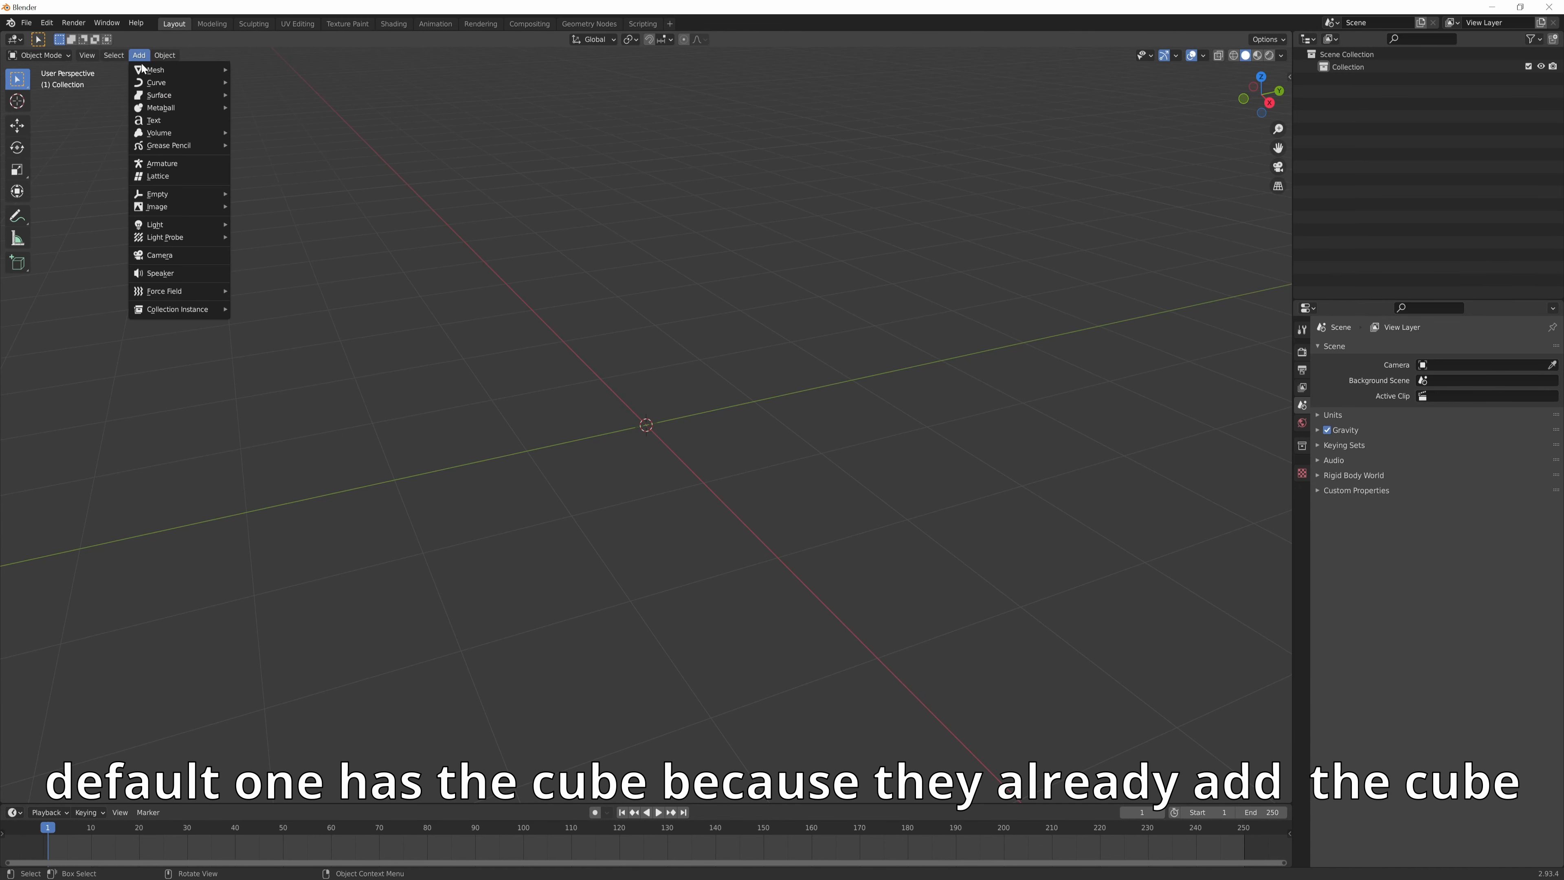
pyautogui.moveTo(163, 70)
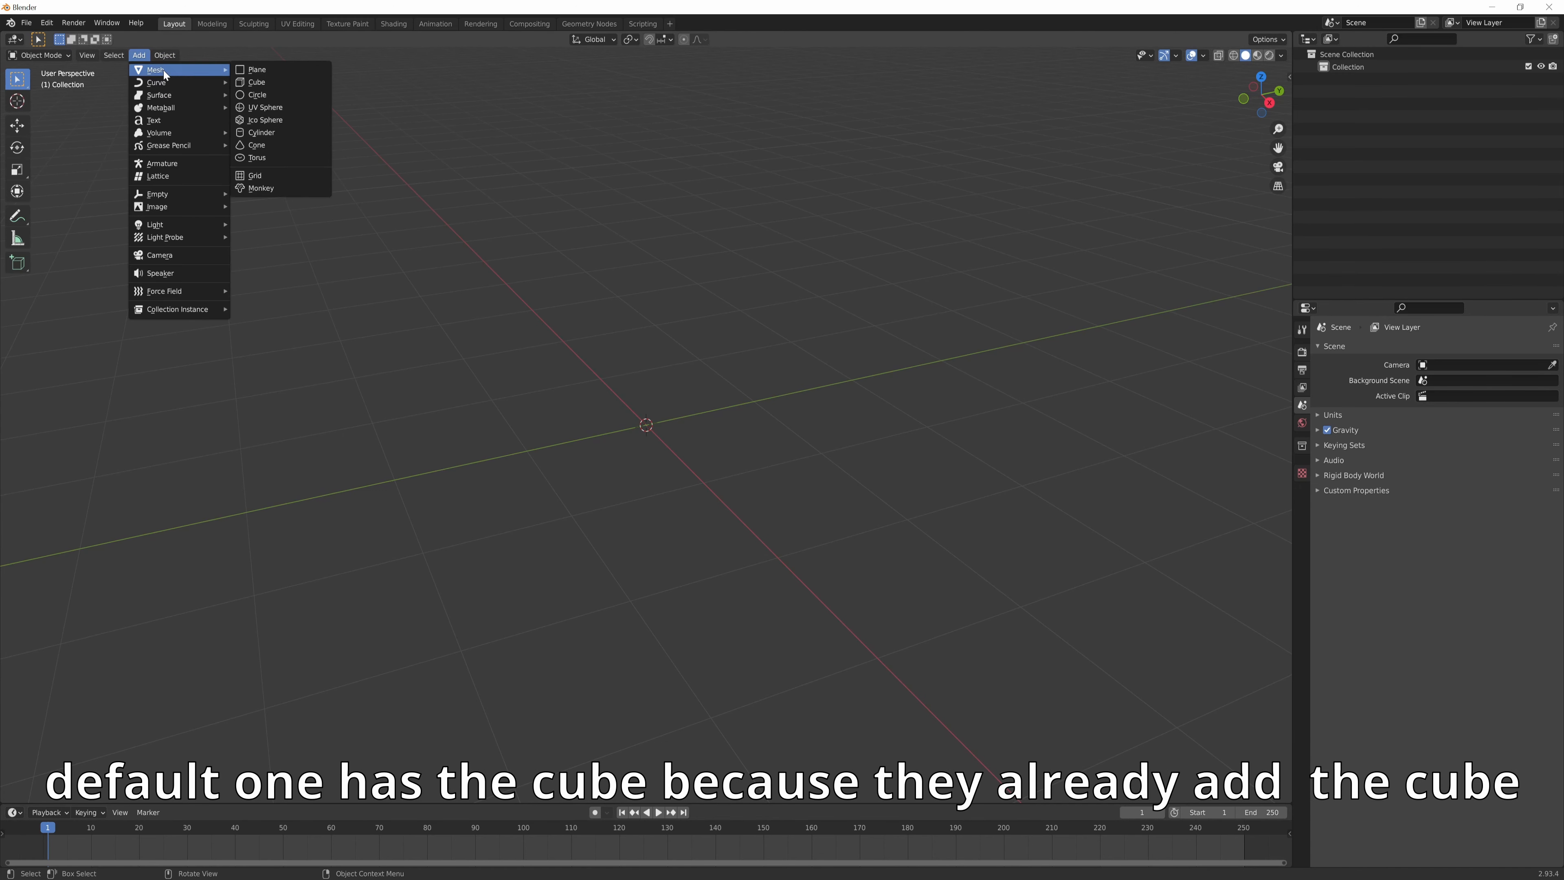
pyautogui.click(256, 84)
pyautogui.click(721, 369)
pyautogui.scroll(-4, 721, 369)
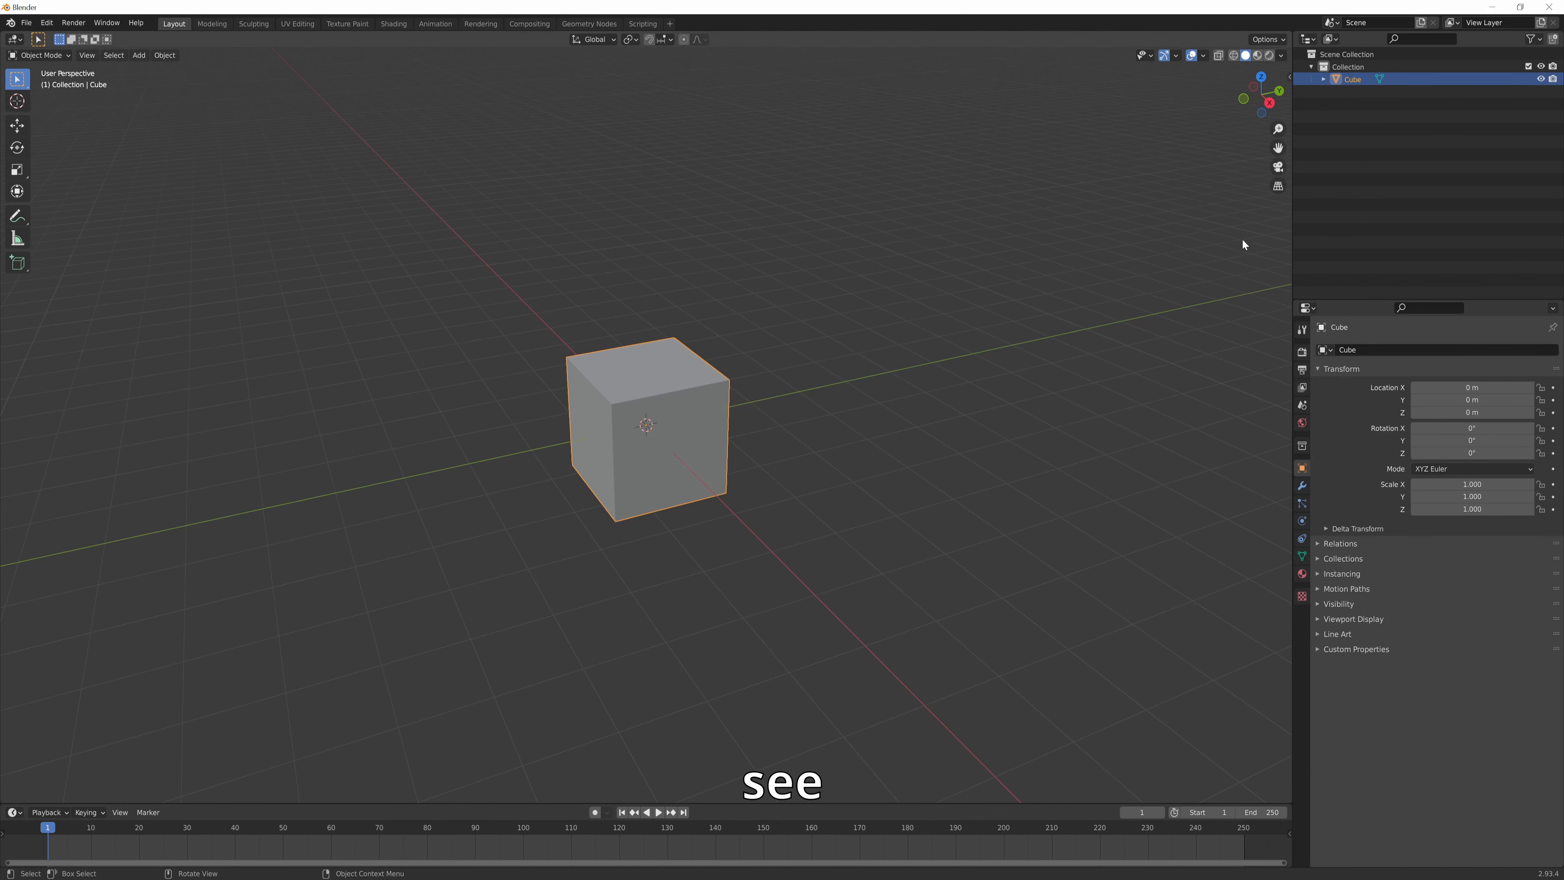
# Rename the Cube object in the scene collection to Box01.
pyautogui.doubleClick(1347, 80)
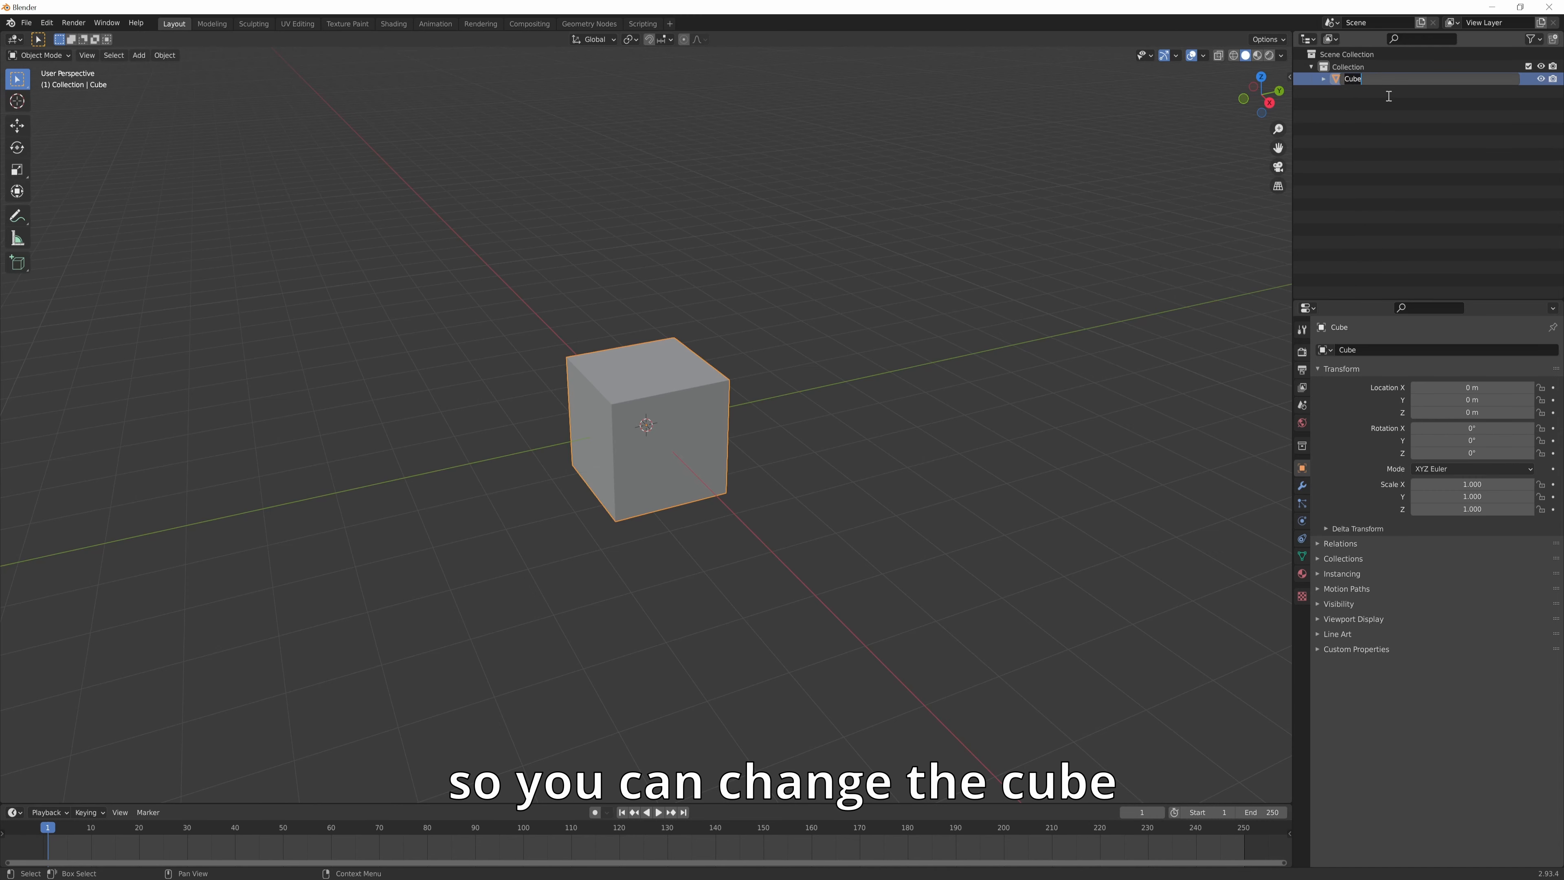
pyautogui.write('V')
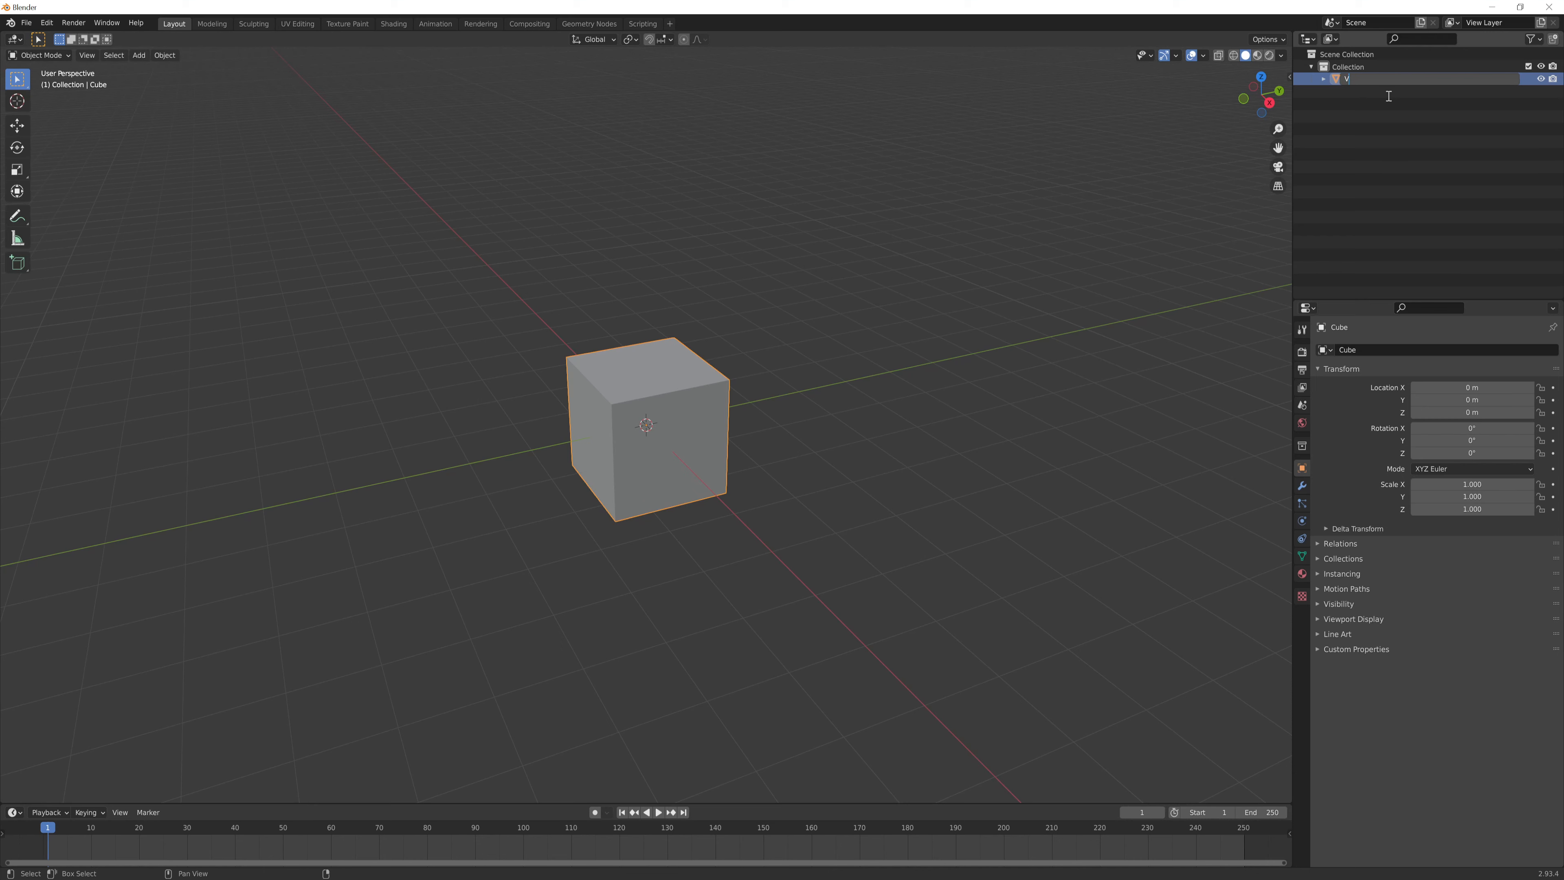
pyautogui.press('BackSpace')
pyautogui.write('Box')
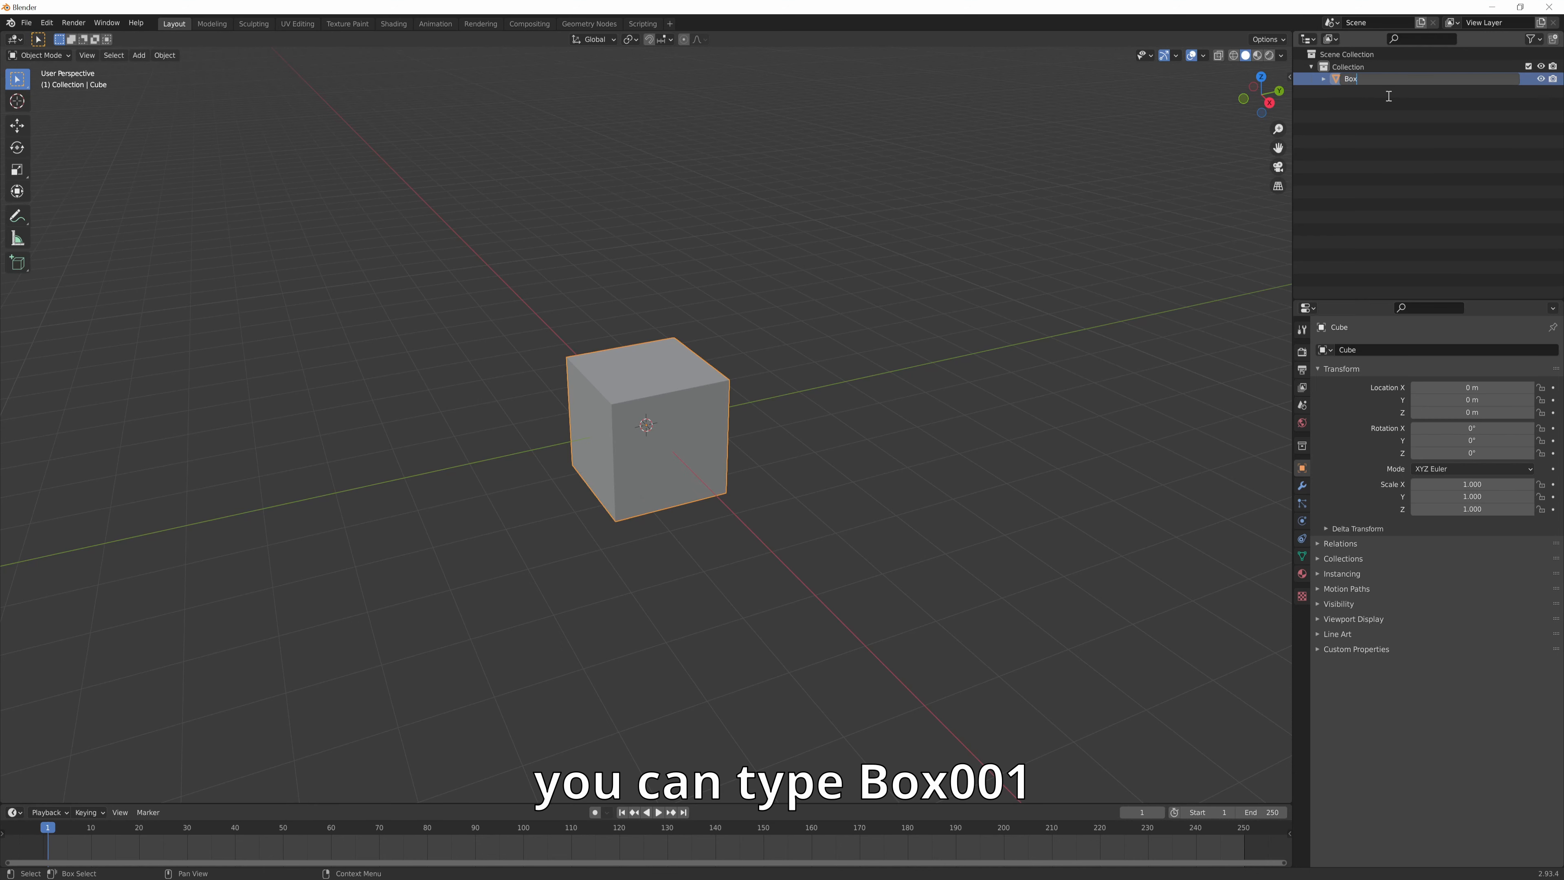
pyautogui.write('01')
pyautogui.press('Return')
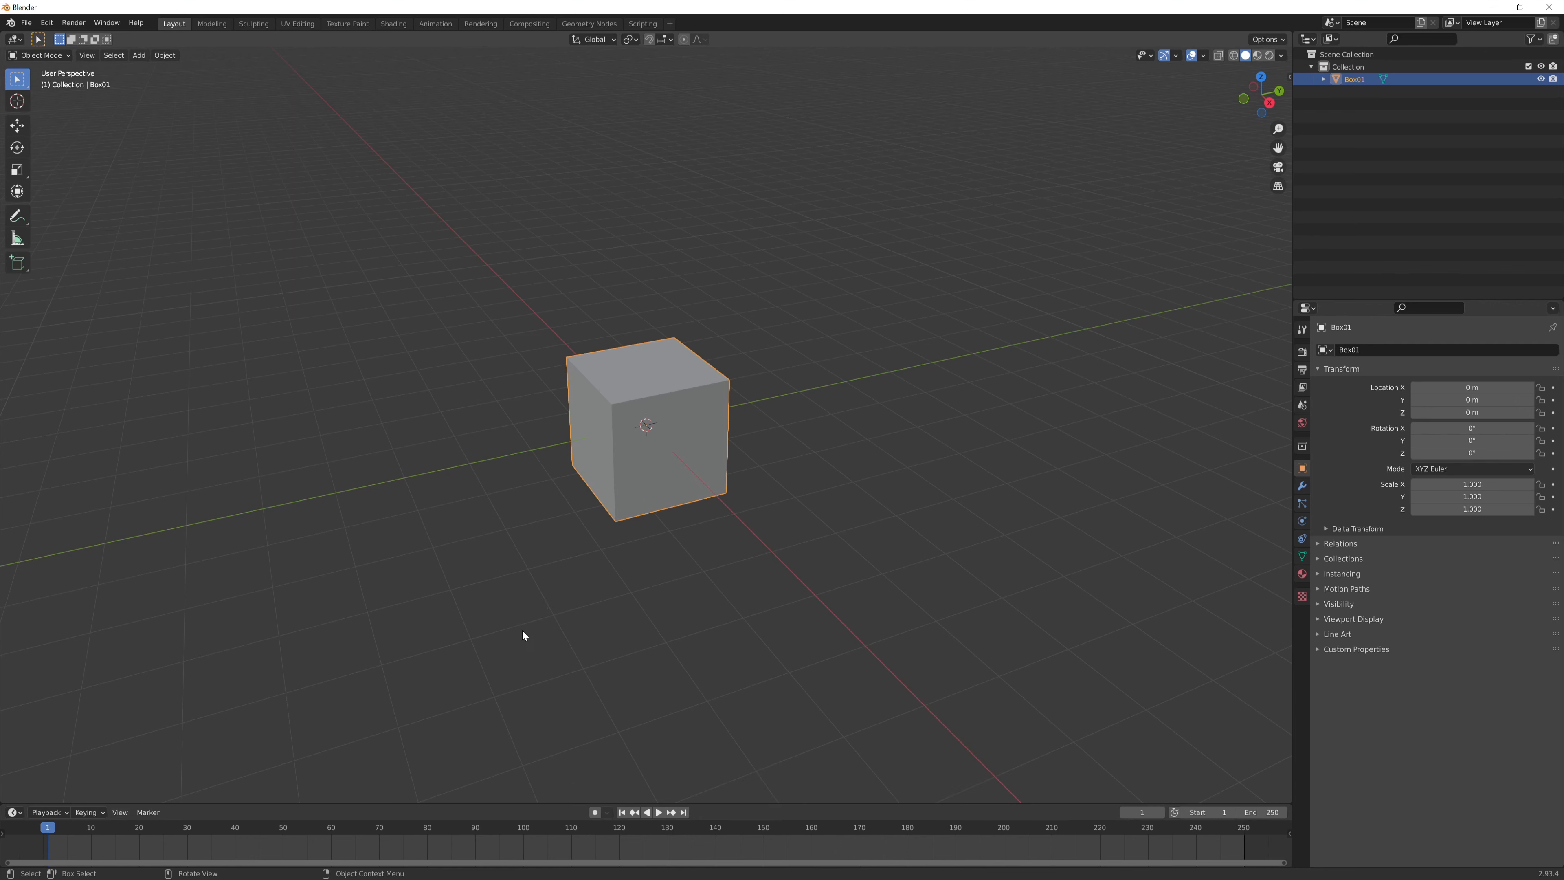
# Switch to the Unity editor, delete the Plane from the open scene and go to the Assets folder.
pyautogui.hotkey('alt', 'Tab')
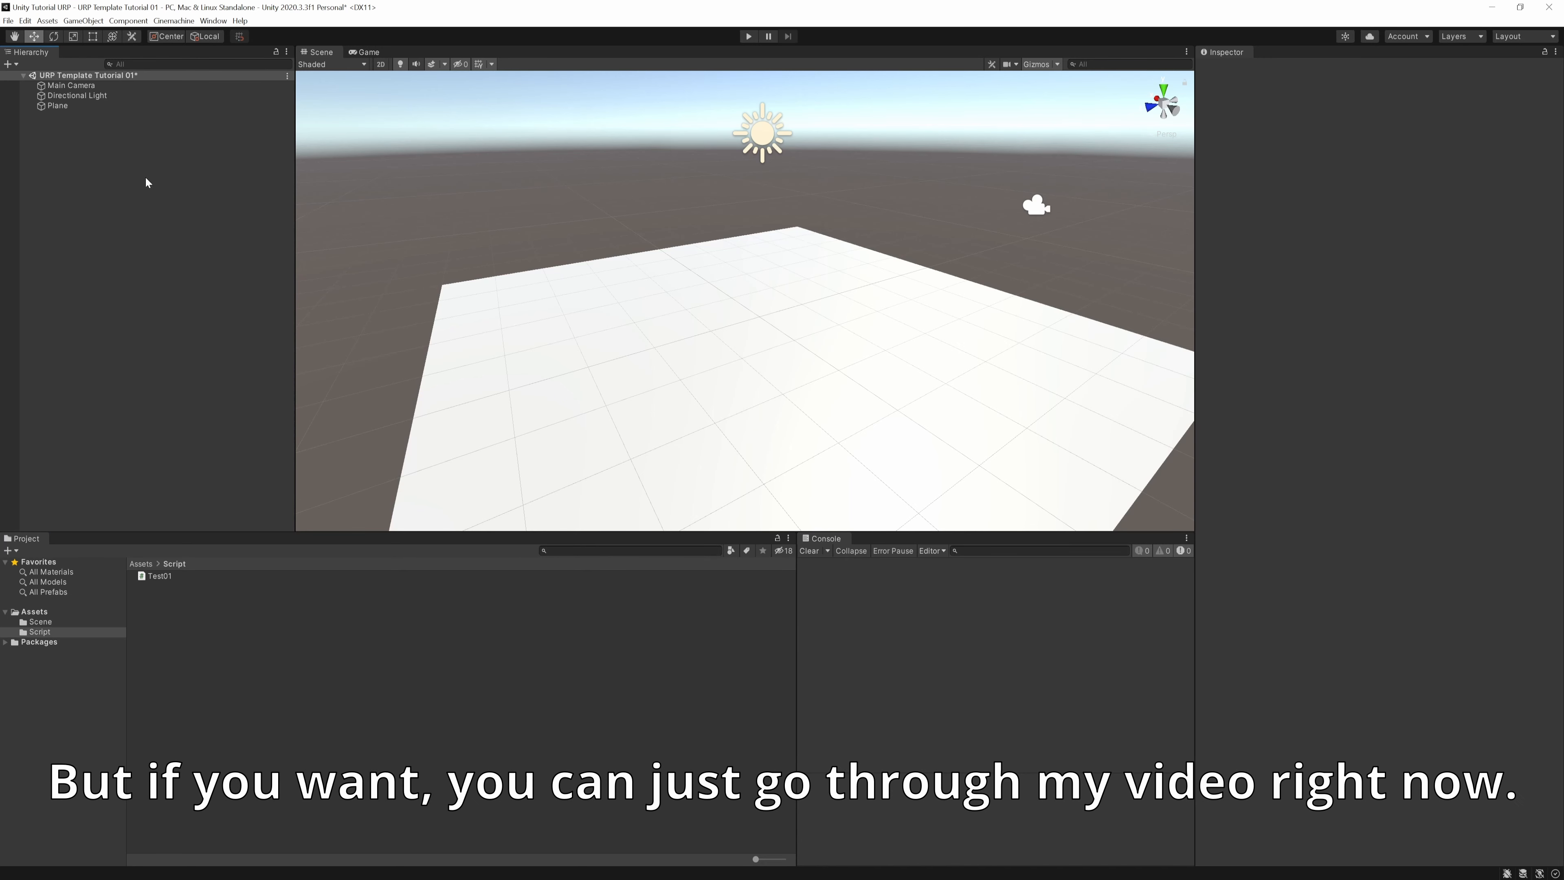
pyautogui.click(87, 96)
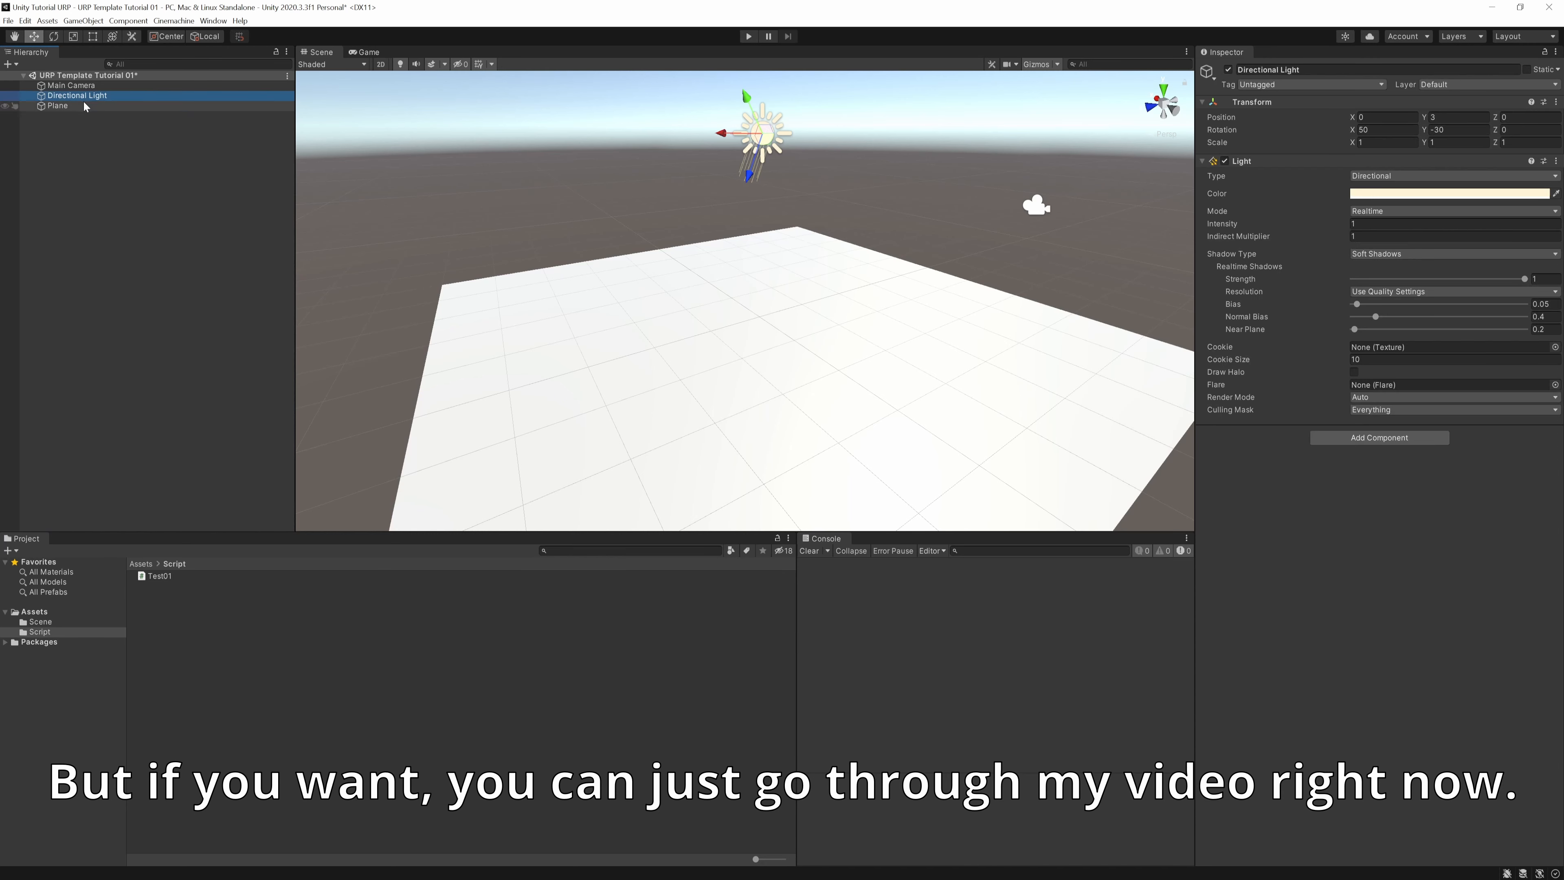
pyautogui.click(94, 106)
pyautogui.press('Delete')
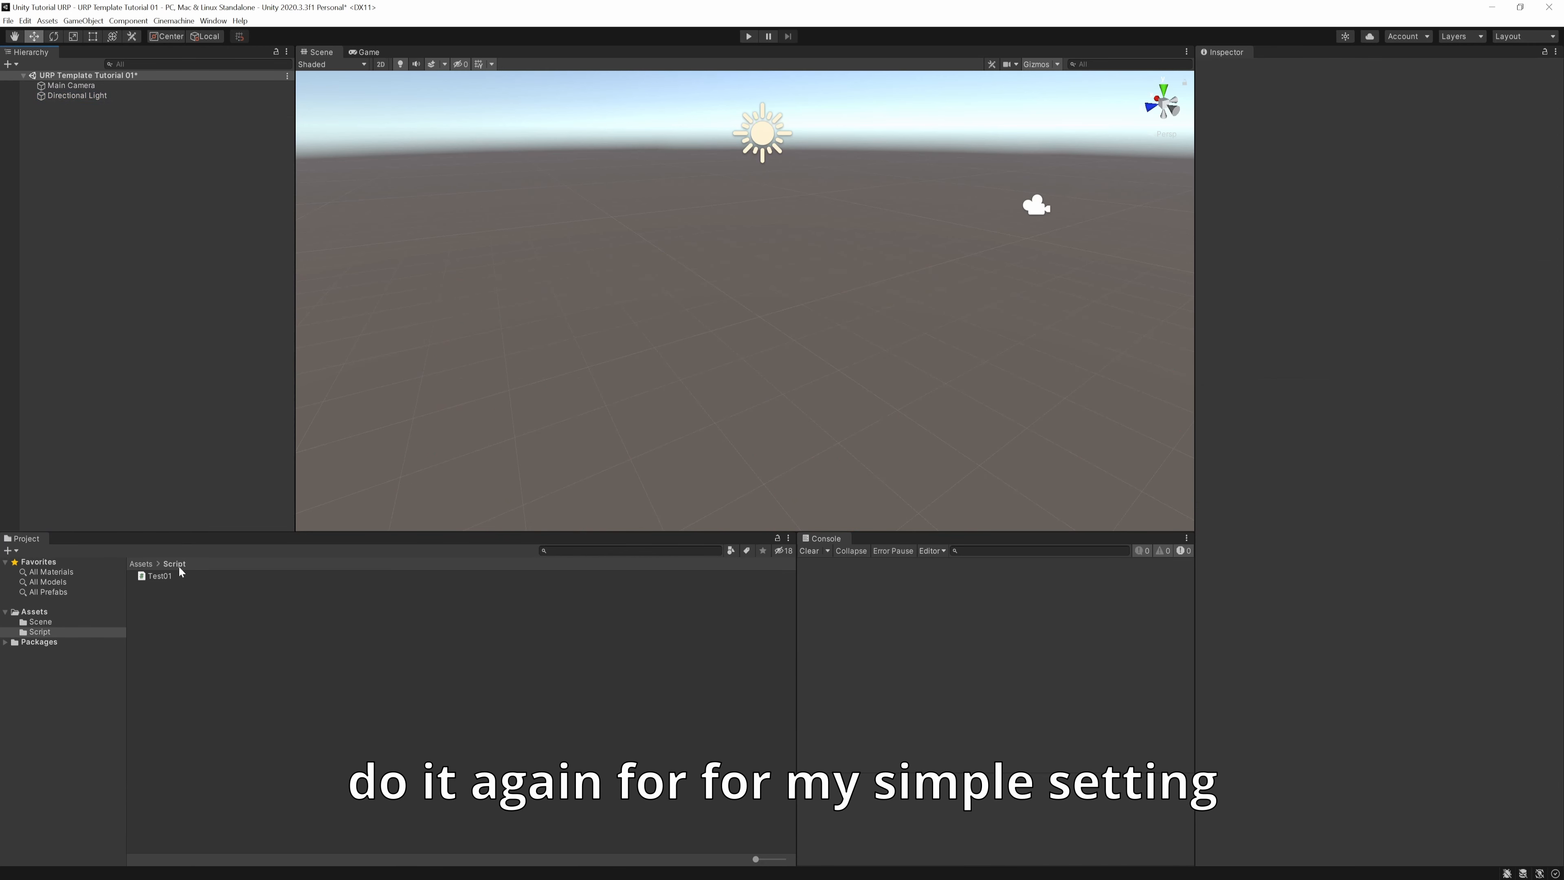
pyautogui.click(36, 613)
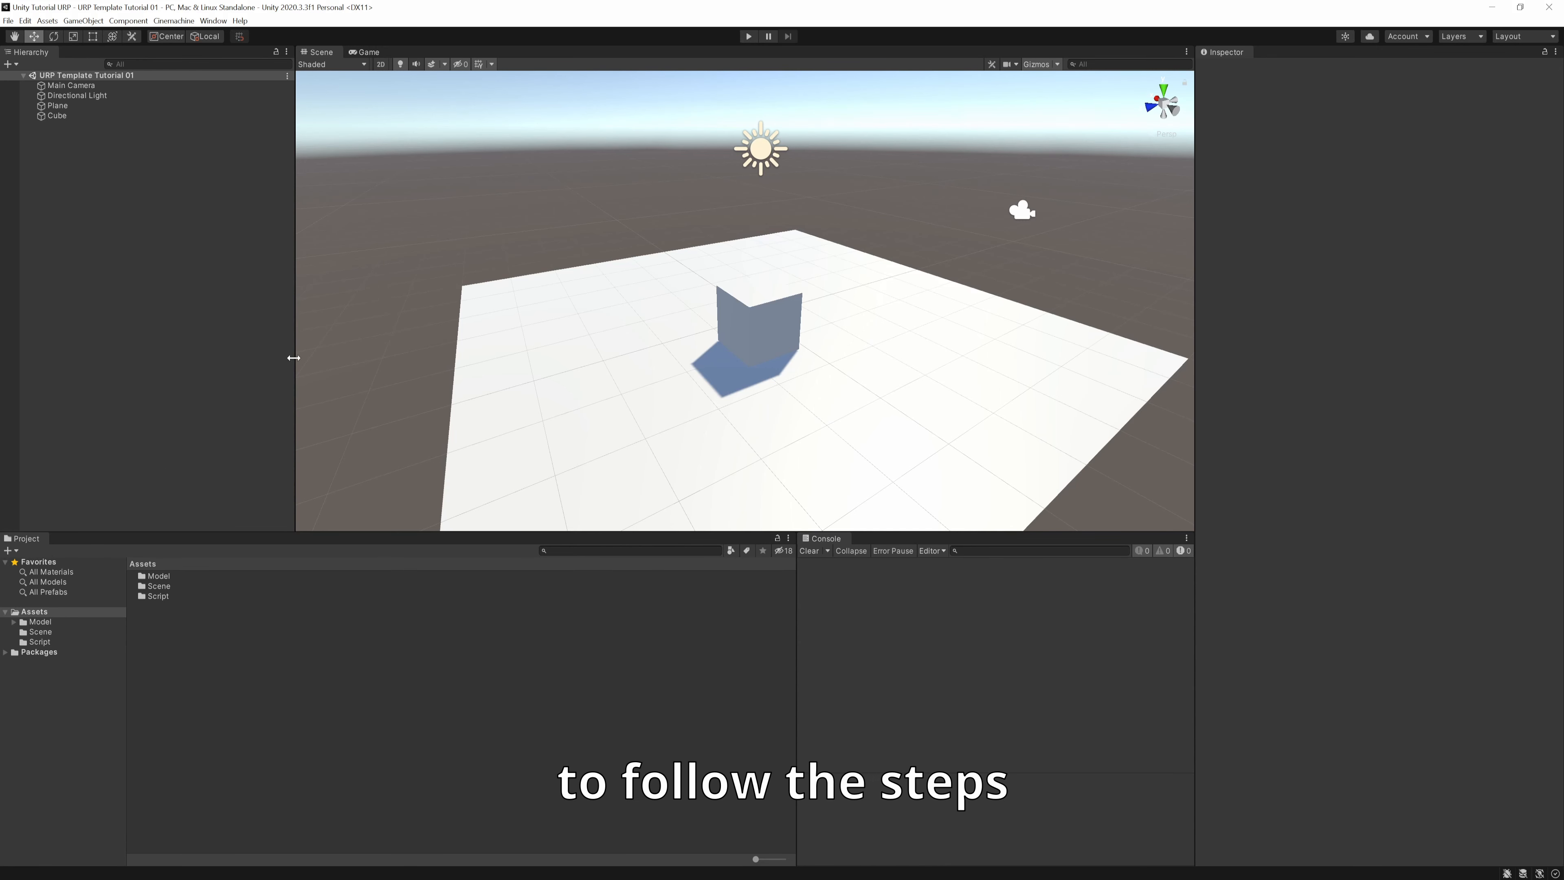
# Create a new scene from the Basic (Built-in) template.
pyautogui.click(67, 113)
pyautogui.click(62, 127)
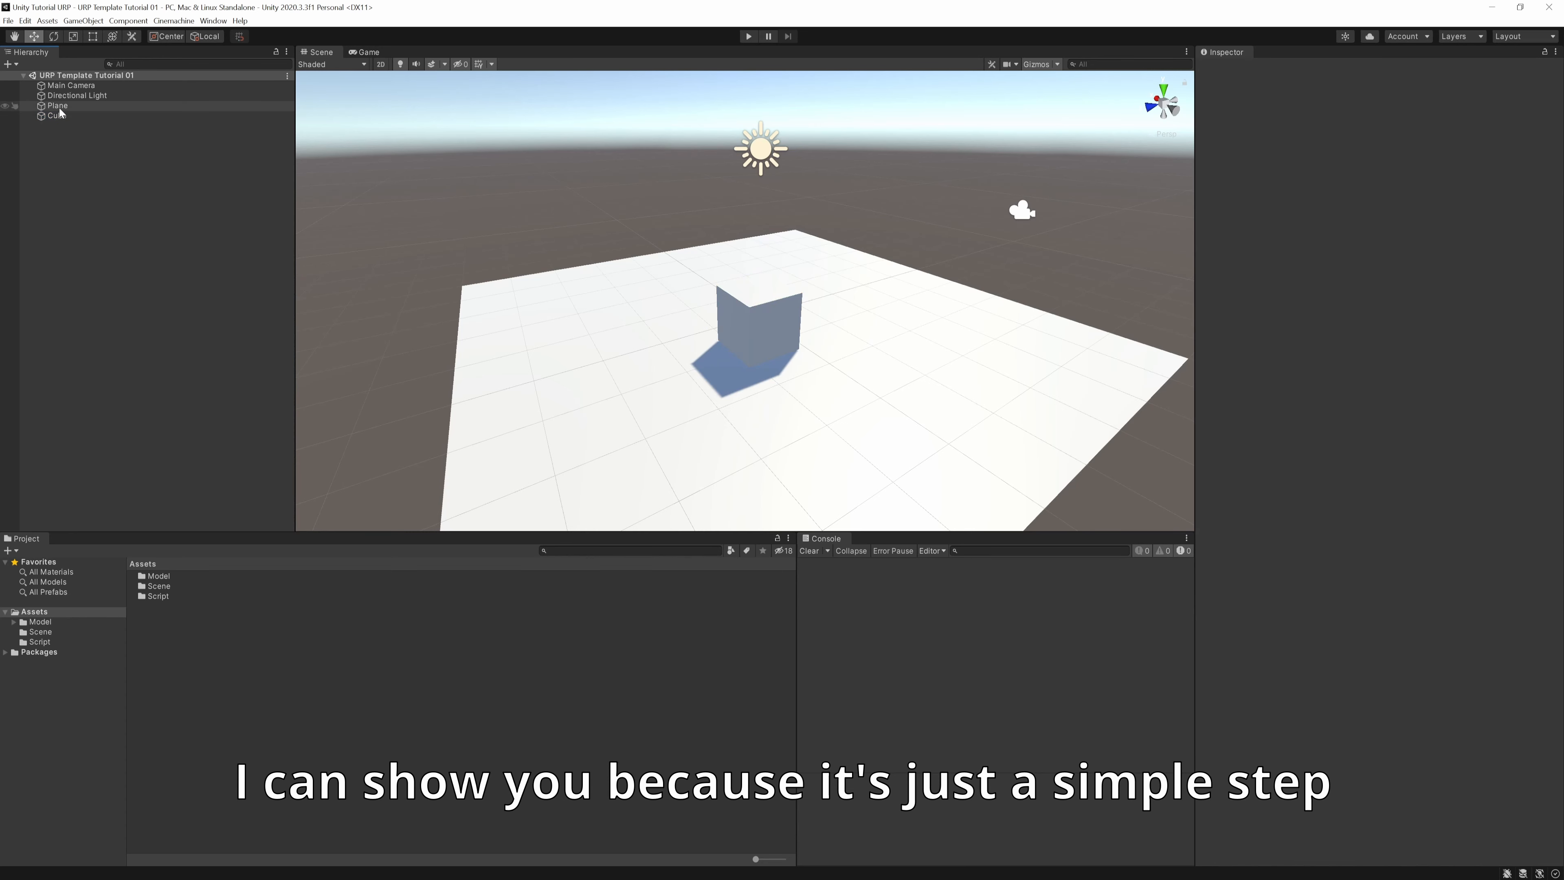
pyautogui.click(59, 108)
pyautogui.click(59, 113)
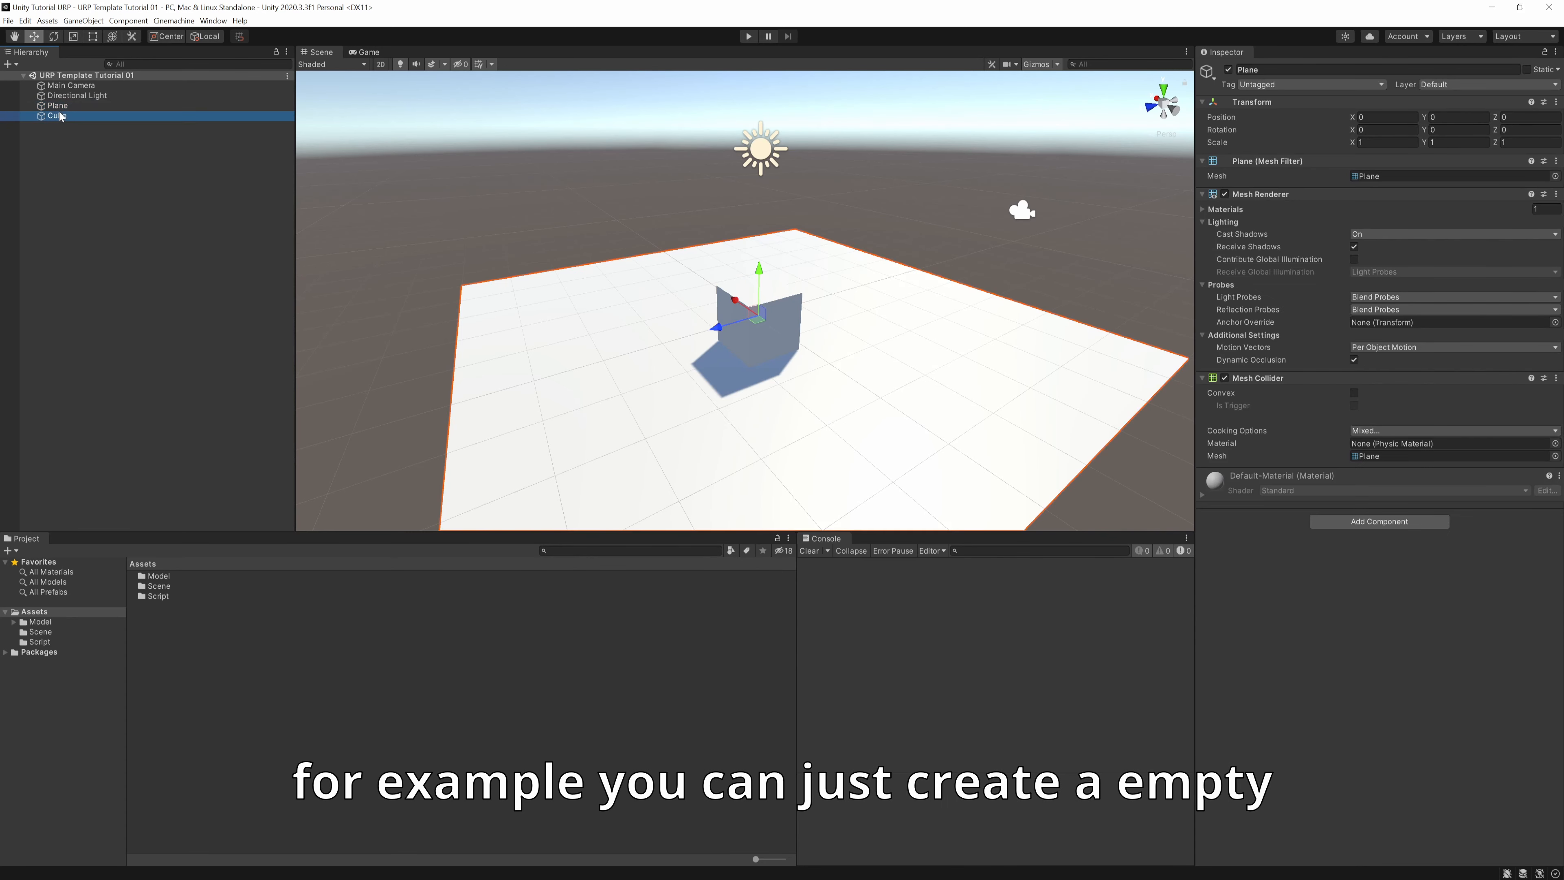
pyautogui.rightClick(33, 182)
pyautogui.click(8, 21)
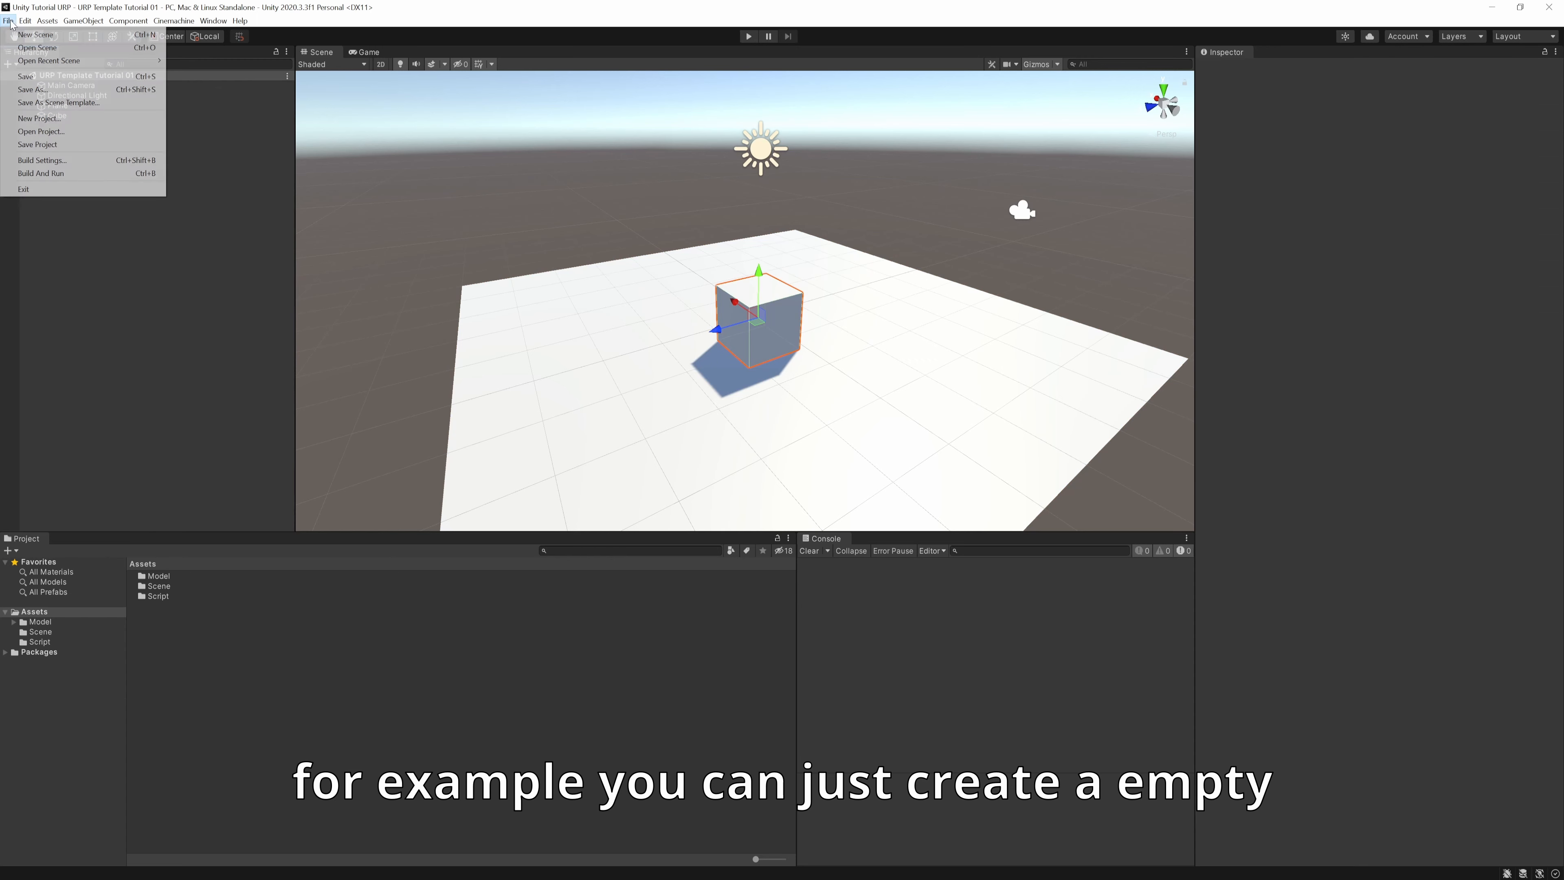
pyautogui.click(23, 34)
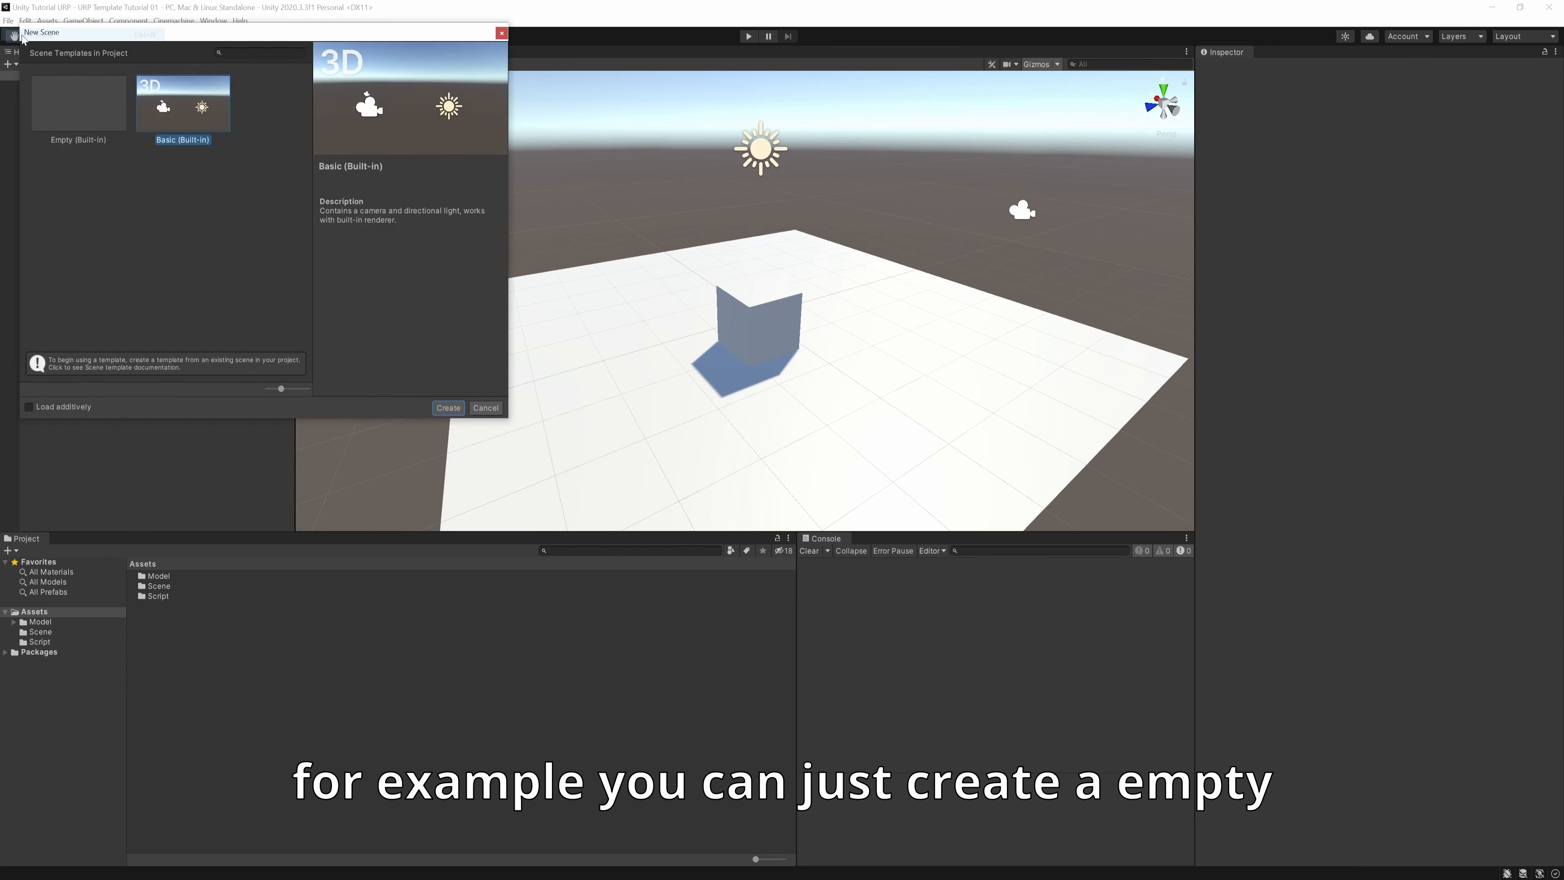
pyautogui.click(447, 407)
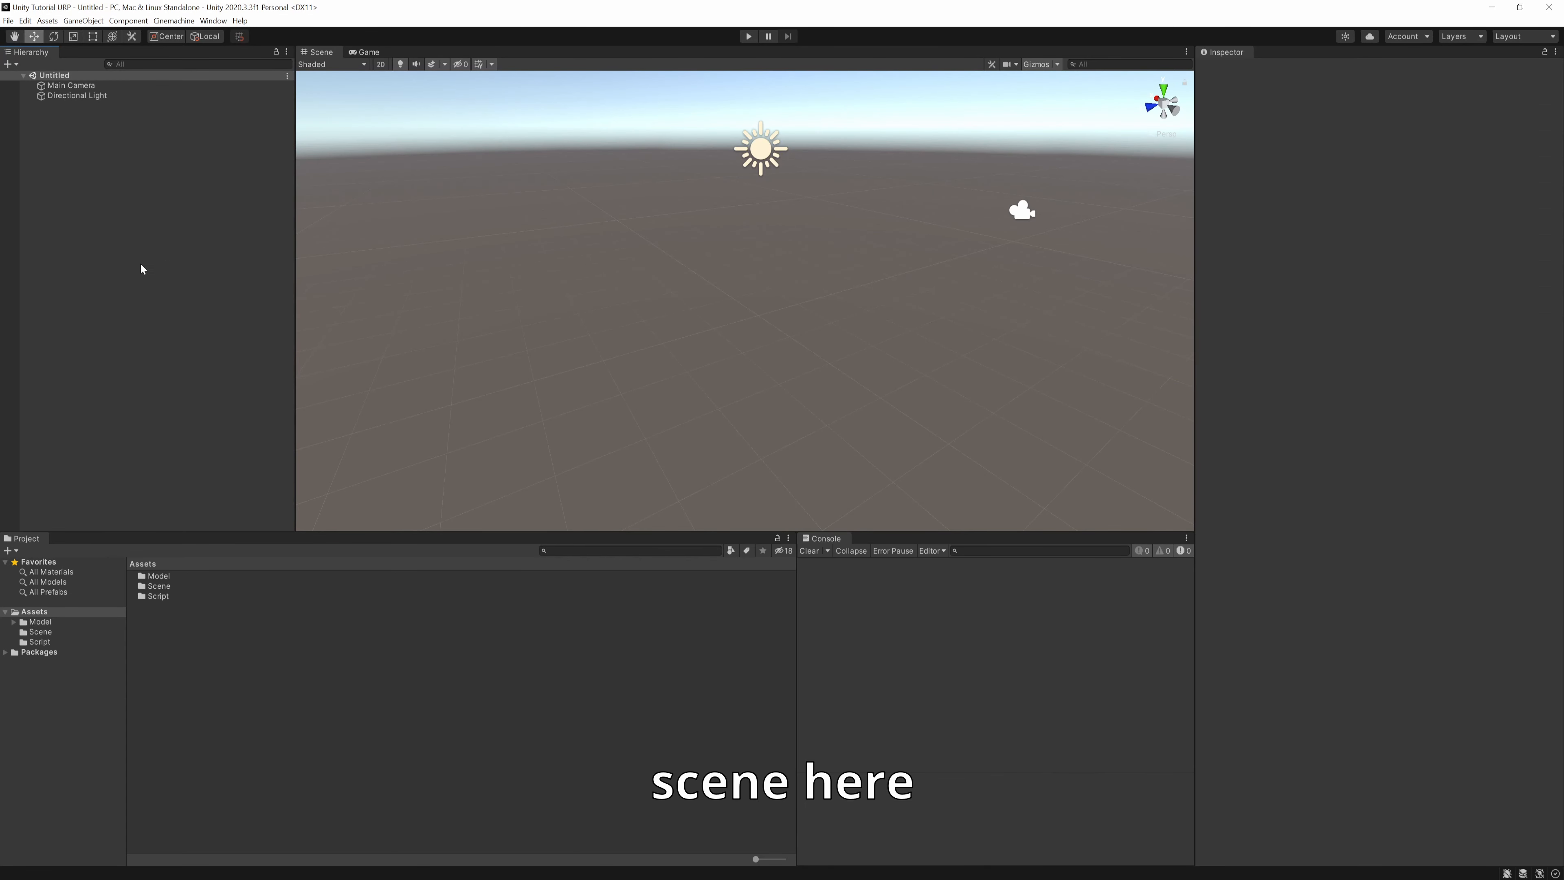
# Save the new scene in the Assets/Scene folder as URP Template Tutorial 01, replacing the existing scene file.
pyautogui.rightClick(129, 218)
pyautogui.click(100, 281)
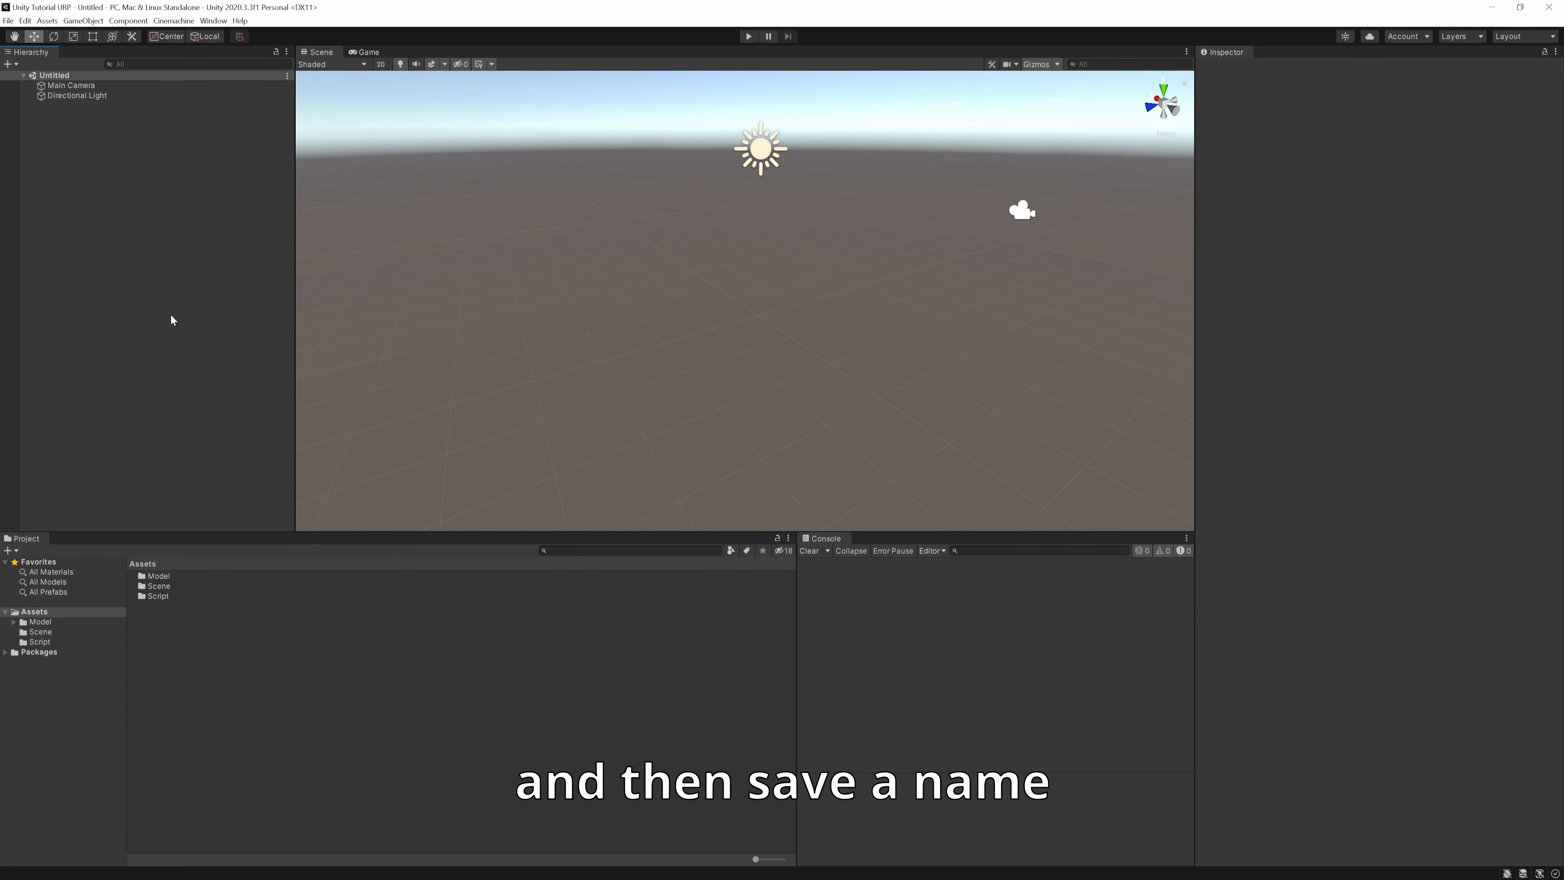
pyautogui.click(166, 596)
pyautogui.doubleClick(166, 586)
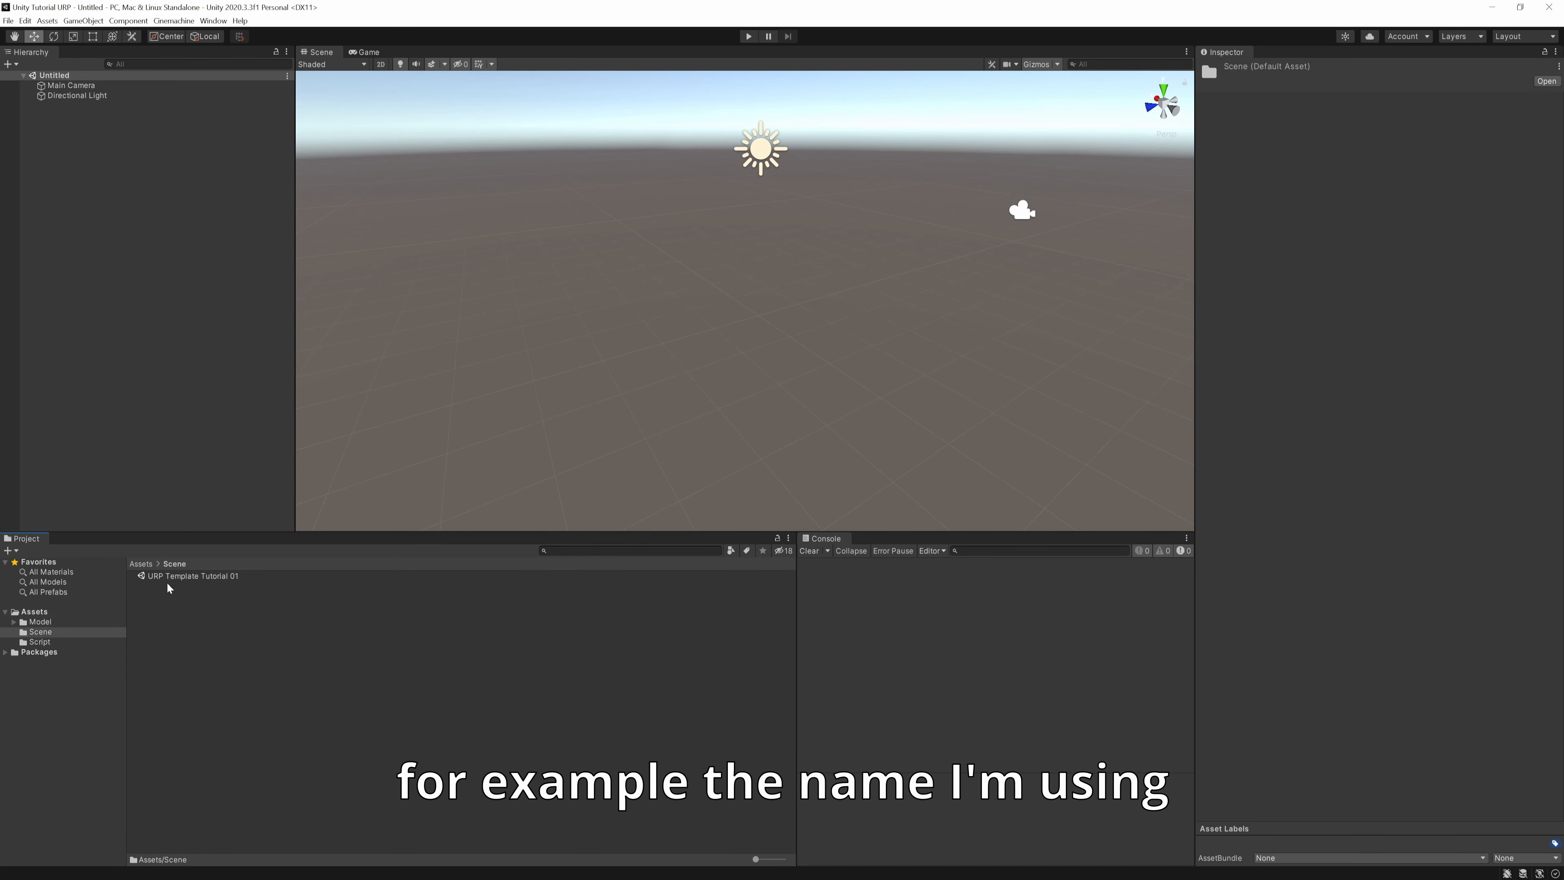
pyautogui.click(9, 20)
pyautogui.click(32, 90)
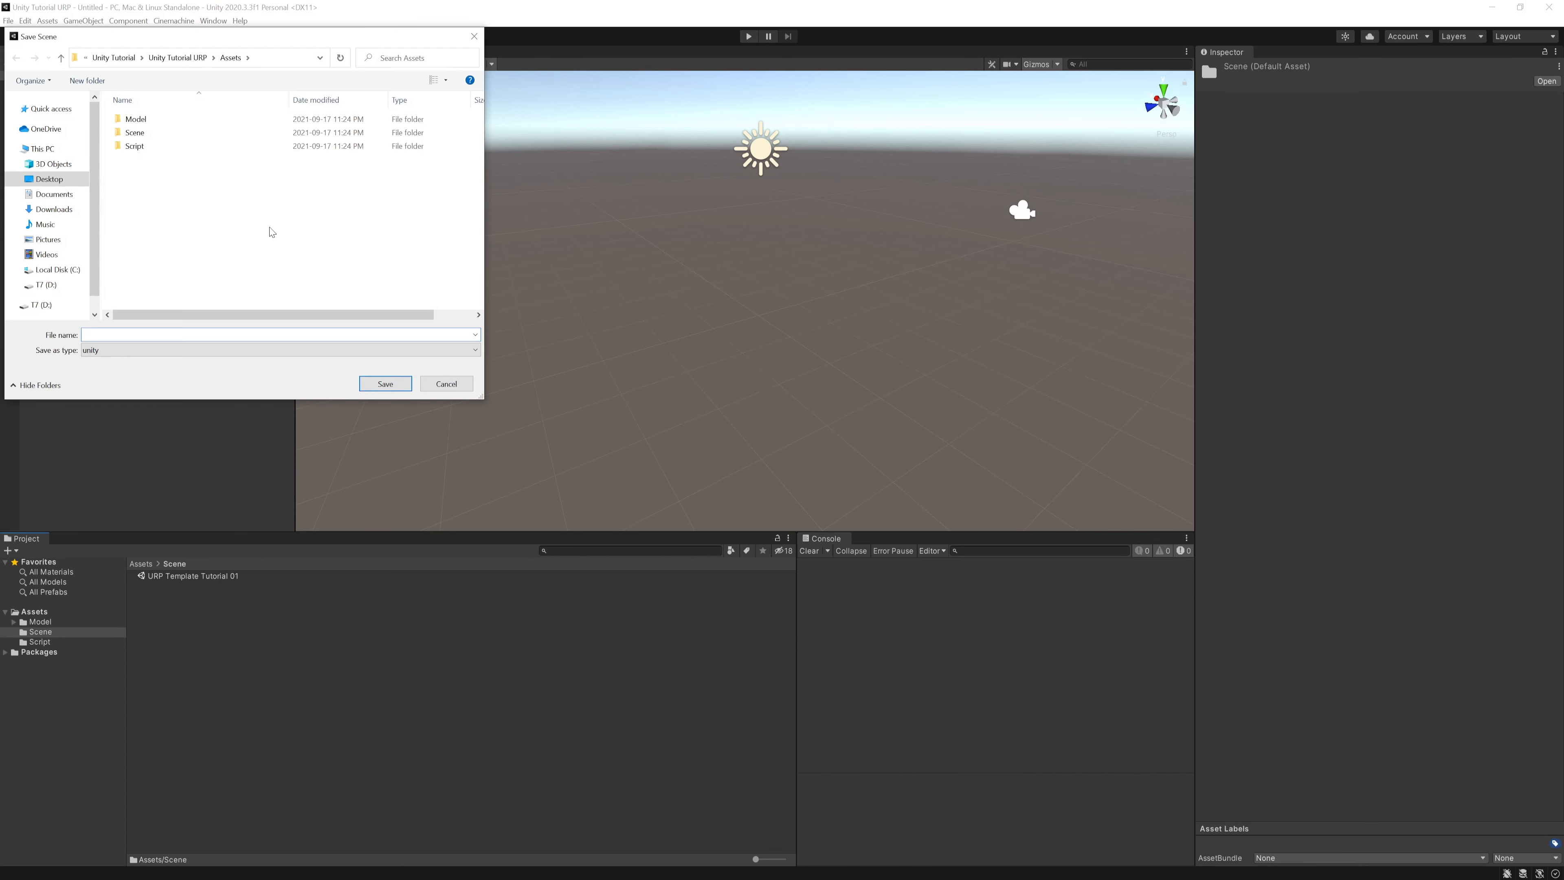
pyautogui.doubleClick(166, 124)
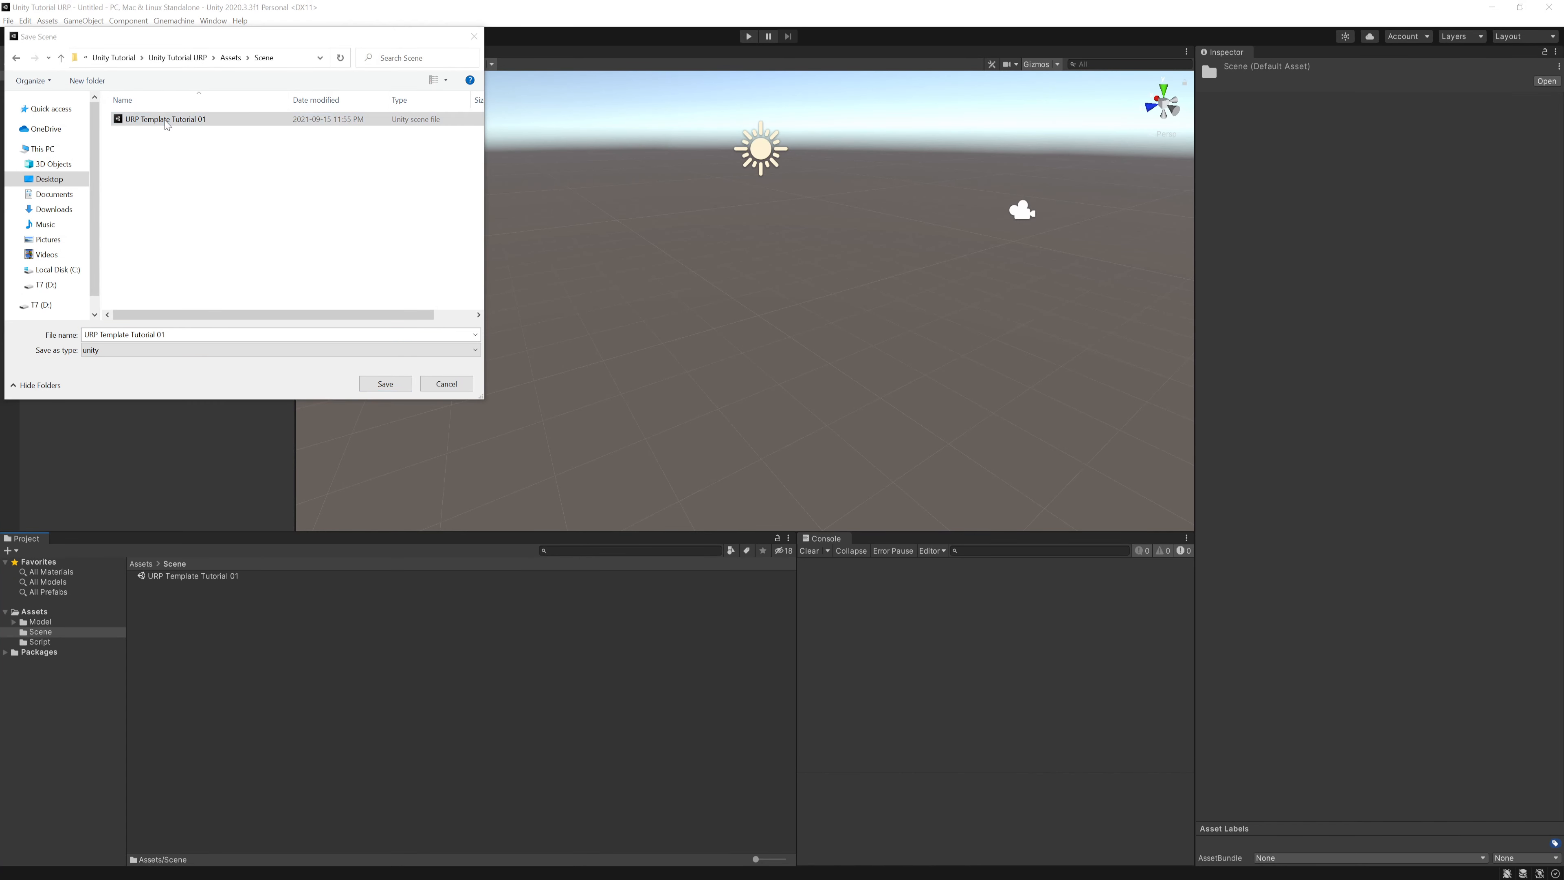
pyautogui.click(822, 453)
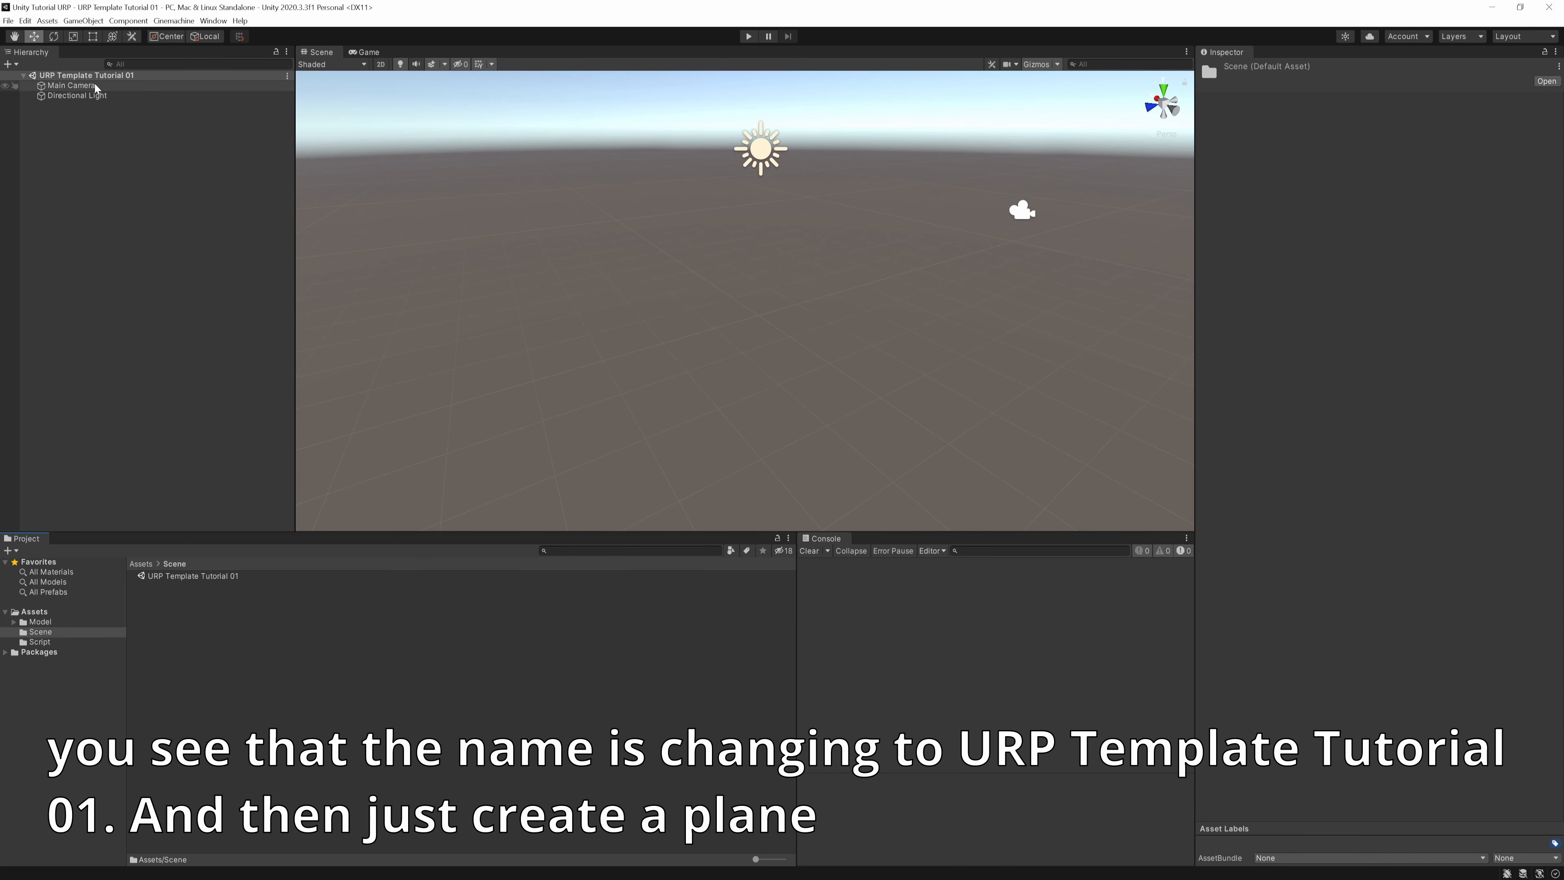
# Add a 3D Plane object to the scene and reset its transform.
pyautogui.rightClick(87, 134)
pyautogui.moveTo(154, 291)
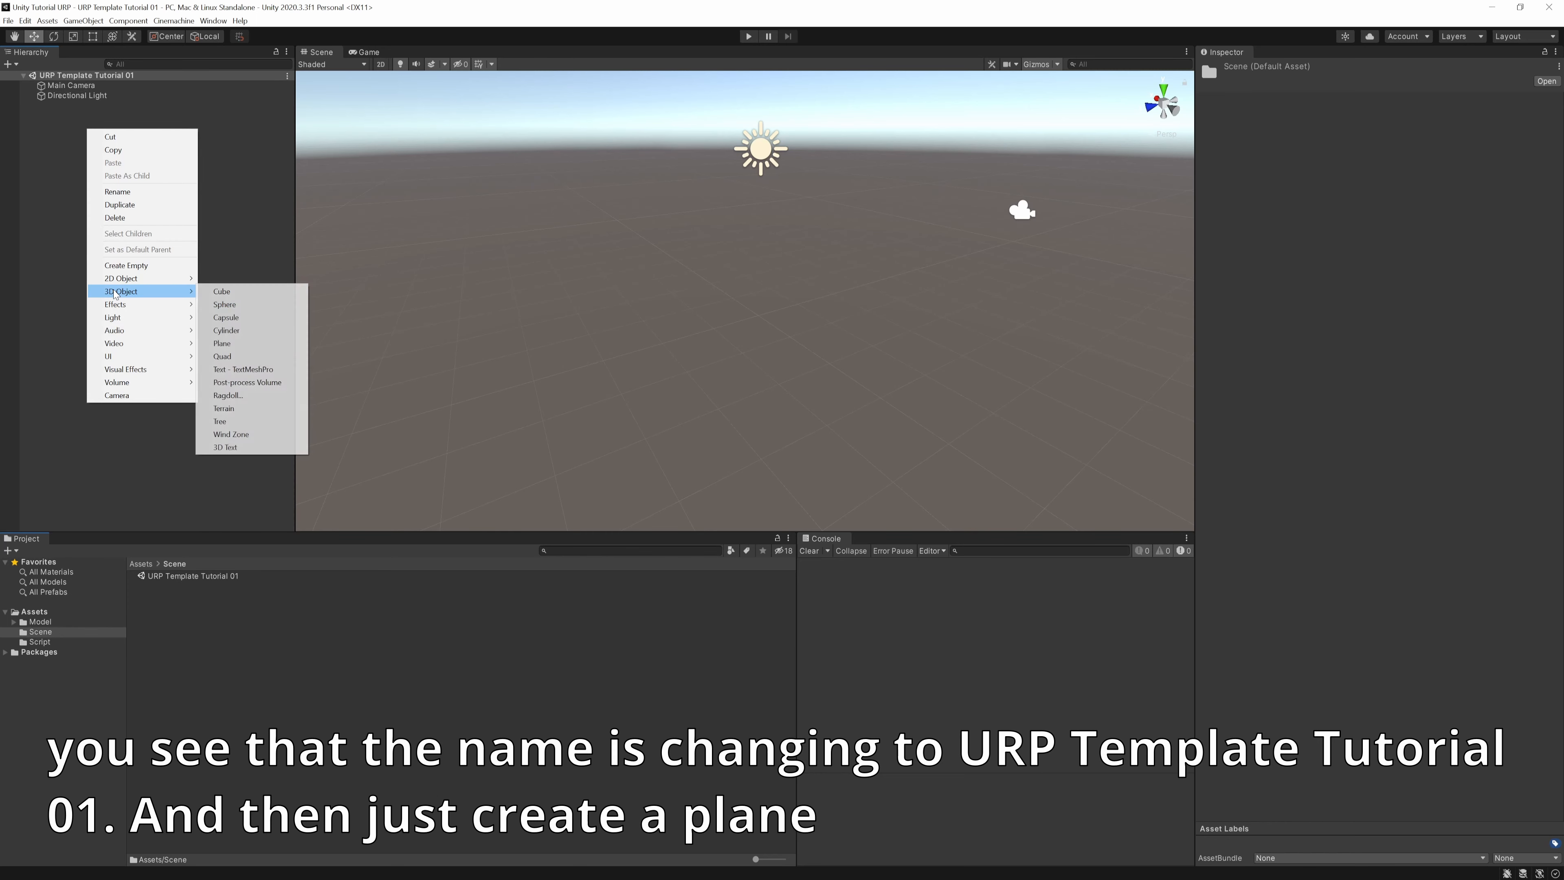
pyautogui.click(239, 347)
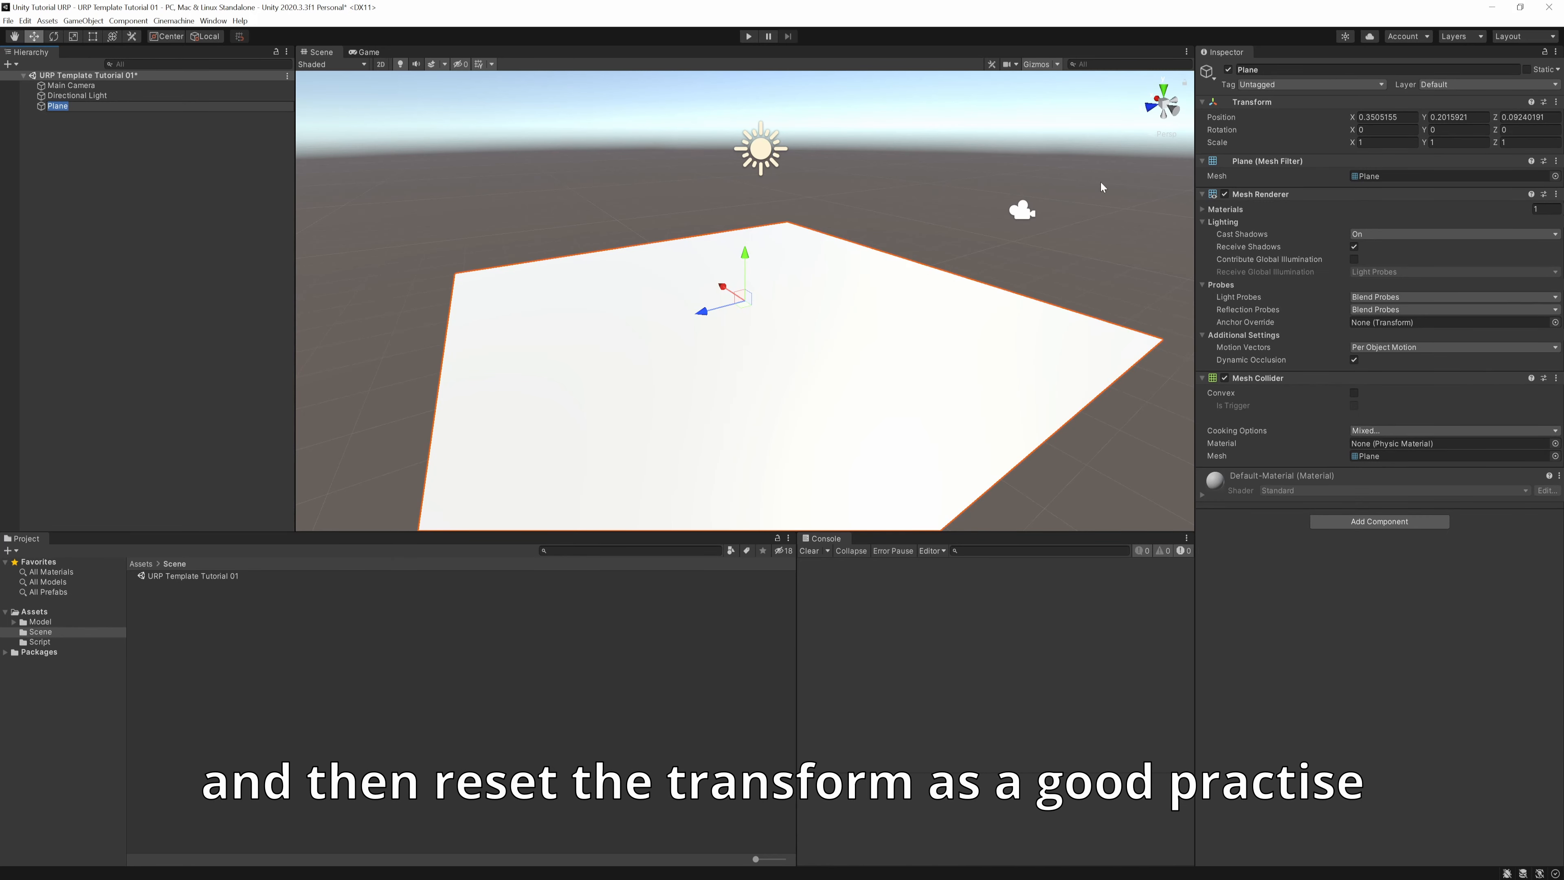
pyautogui.rightClick(1299, 103)
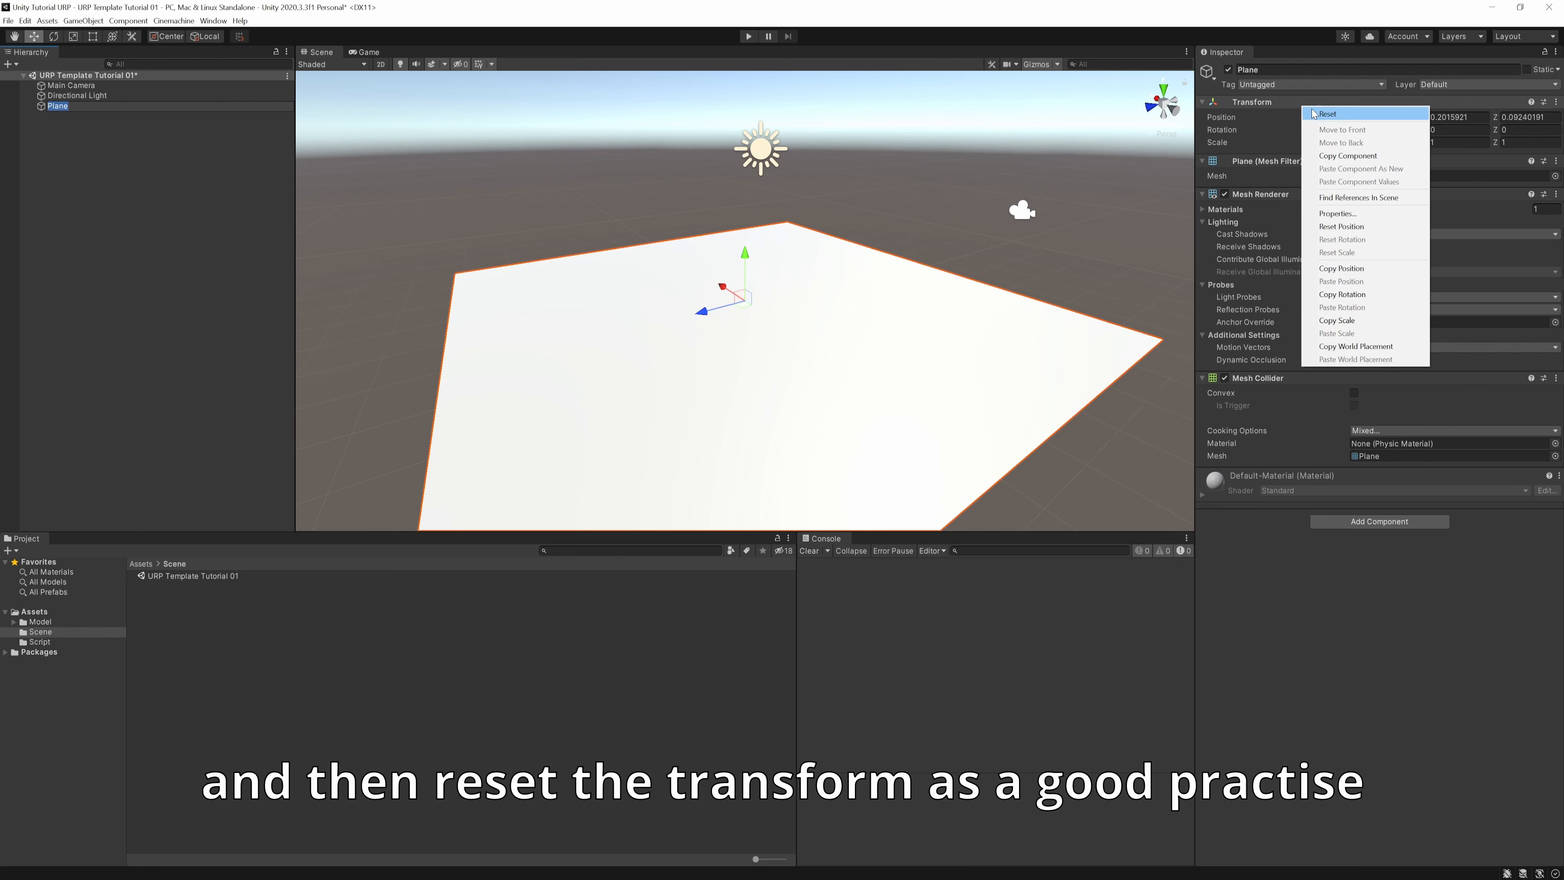
pyautogui.click(1318, 112)
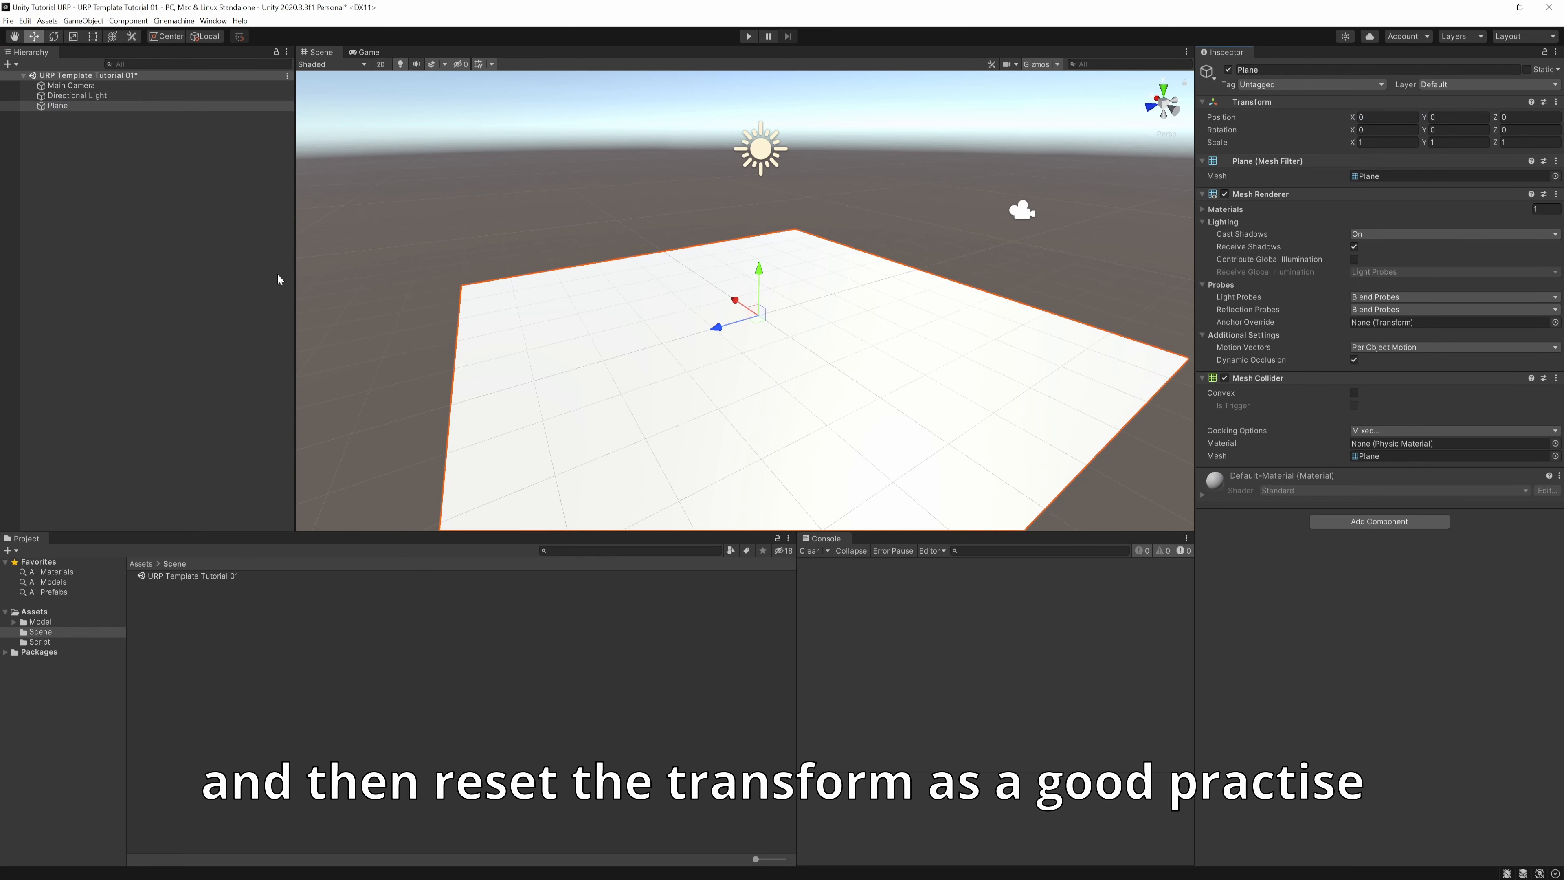
pyautogui.rightClick(75, 162)
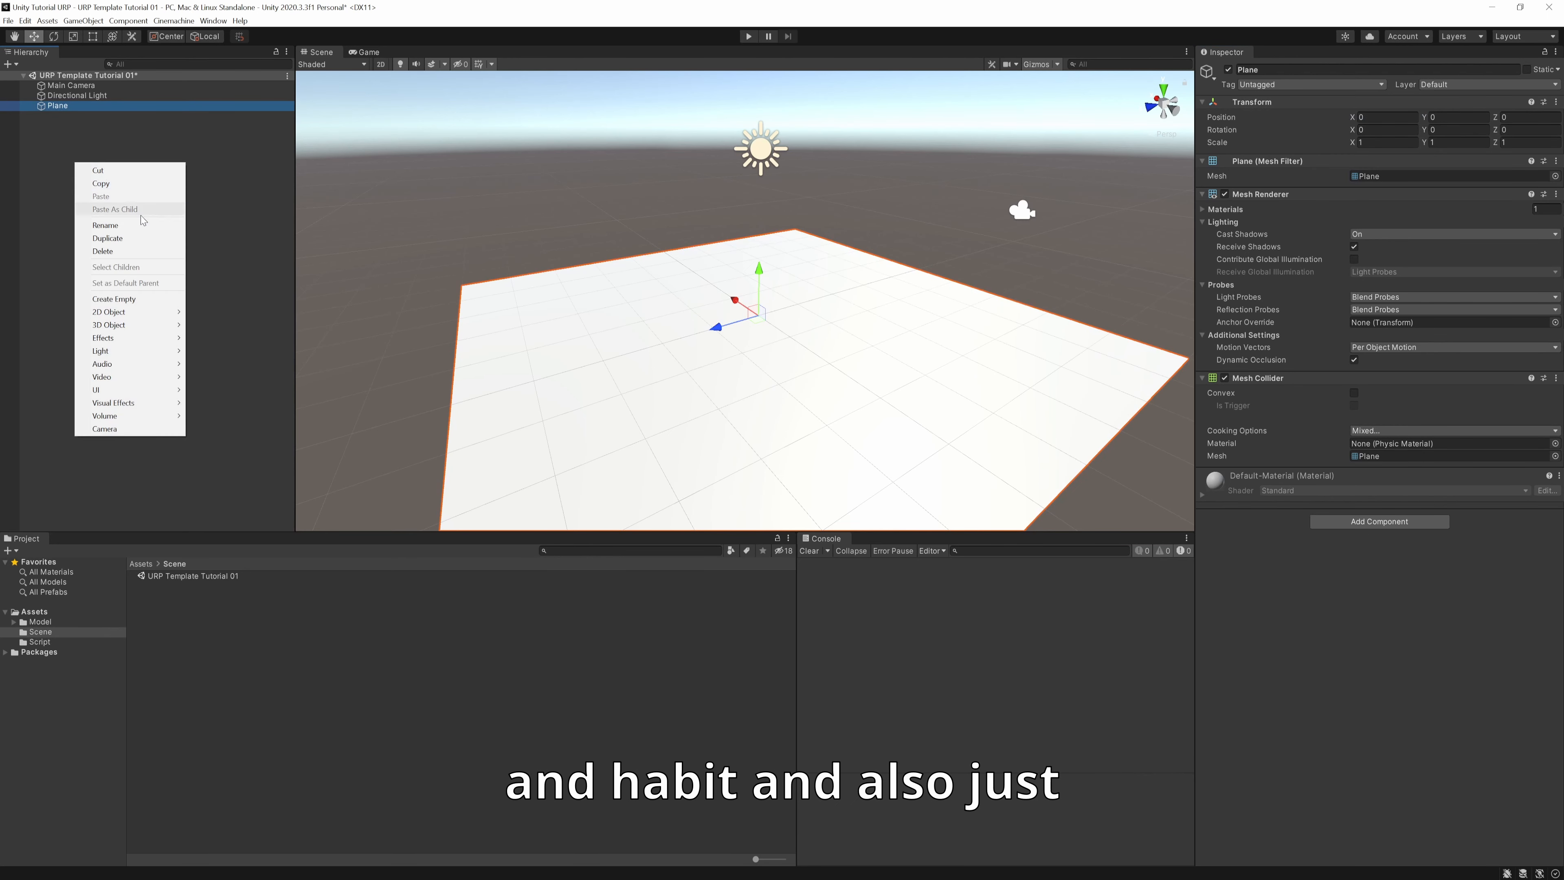
pyautogui.click(63, 202)
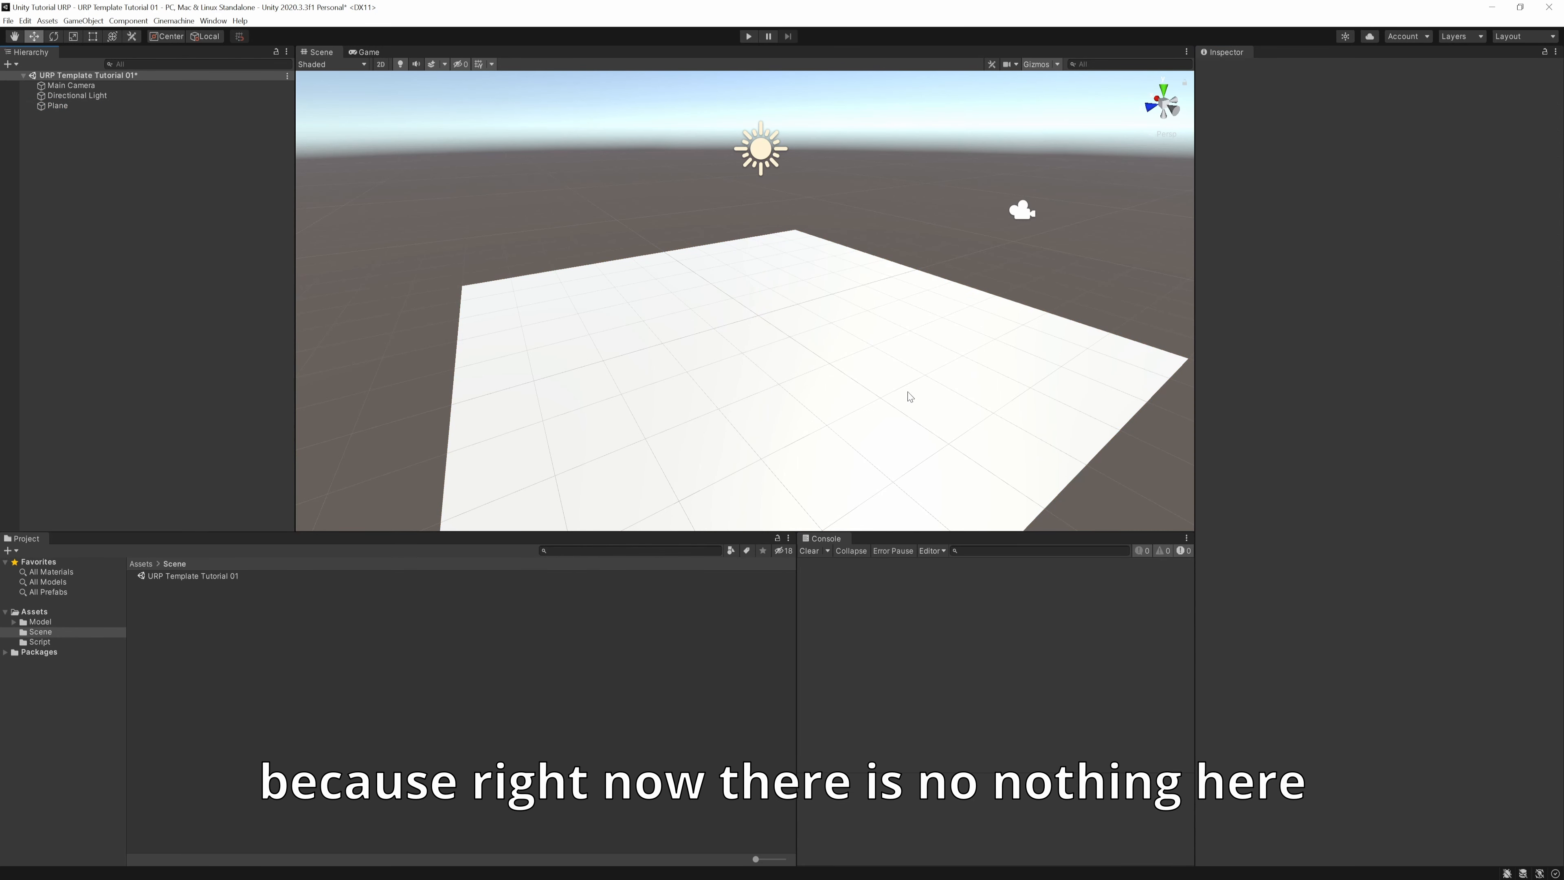
# Delete the Blender subfolder inside Model and the Model folder itself from the project assets.
pyautogui.click(73, 622)
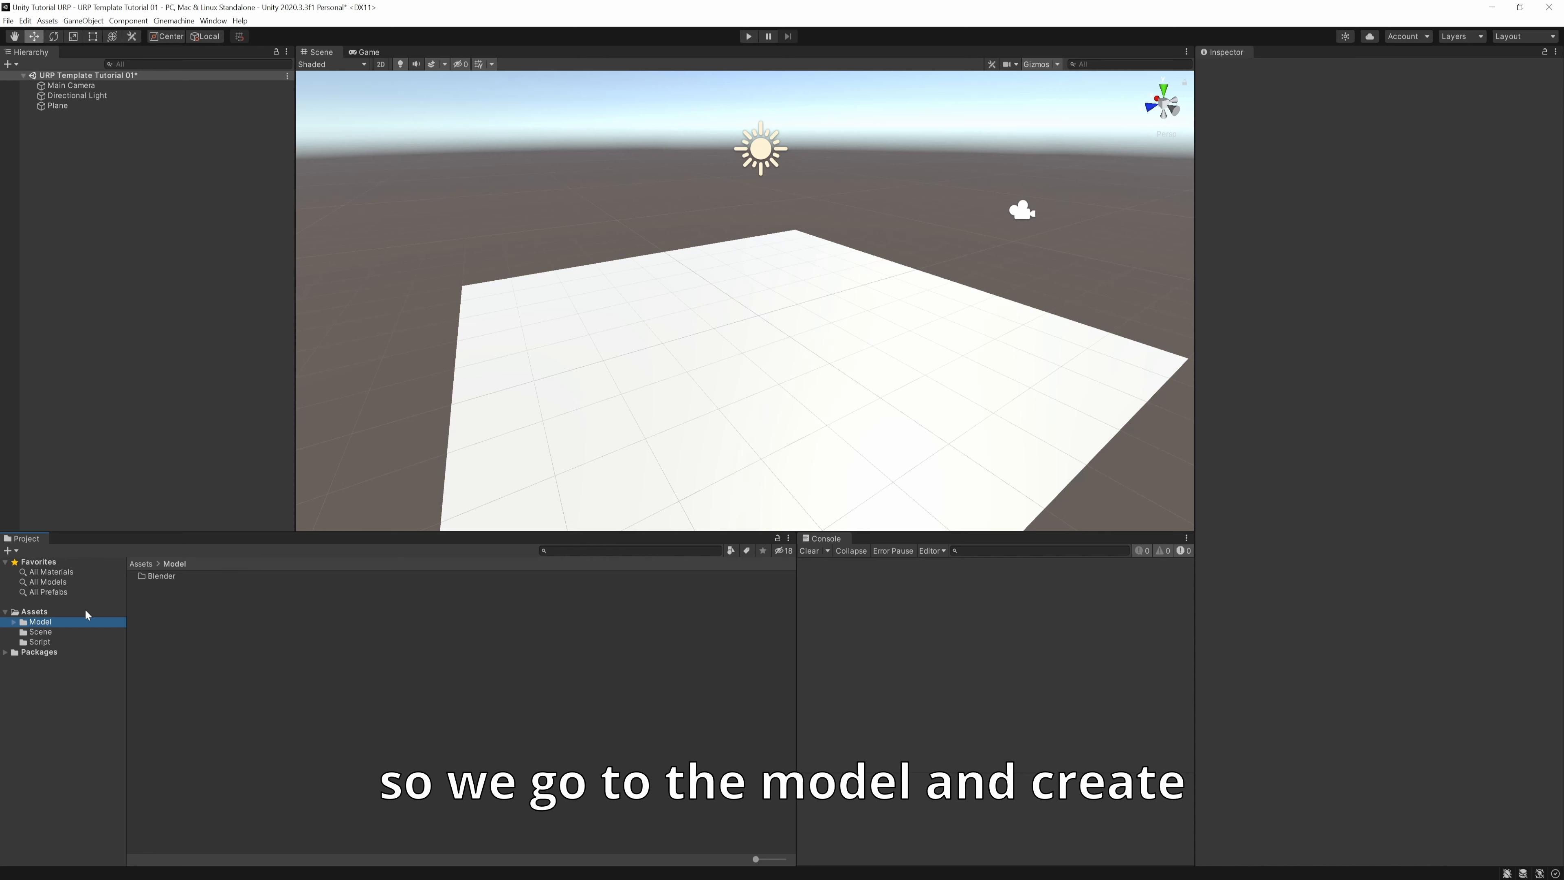
pyautogui.doubleClick(161, 577)
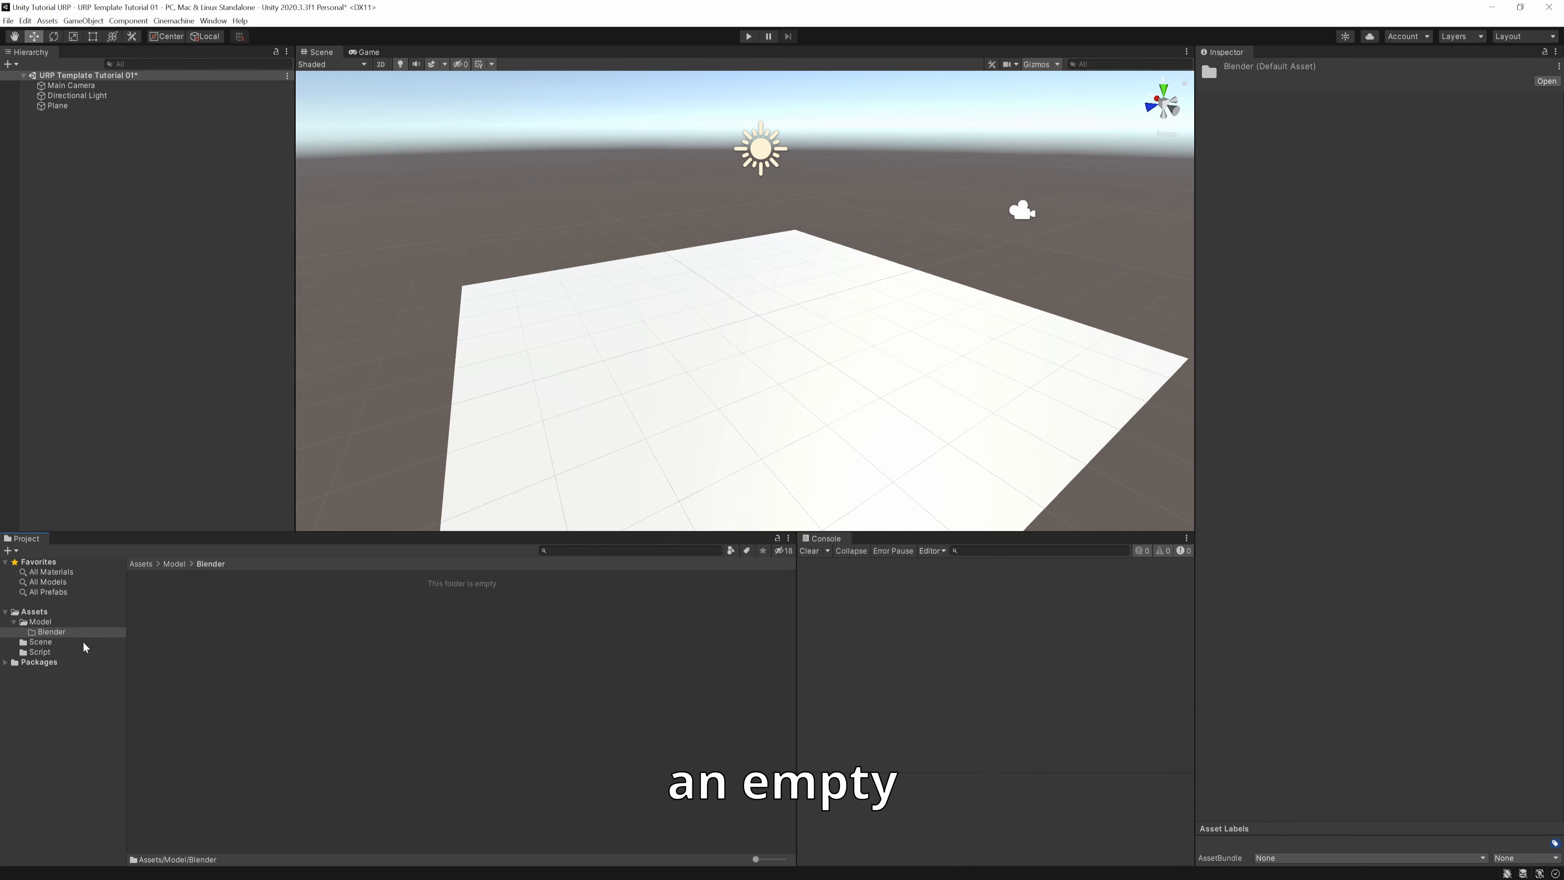
pyautogui.rightClick(156, 624)
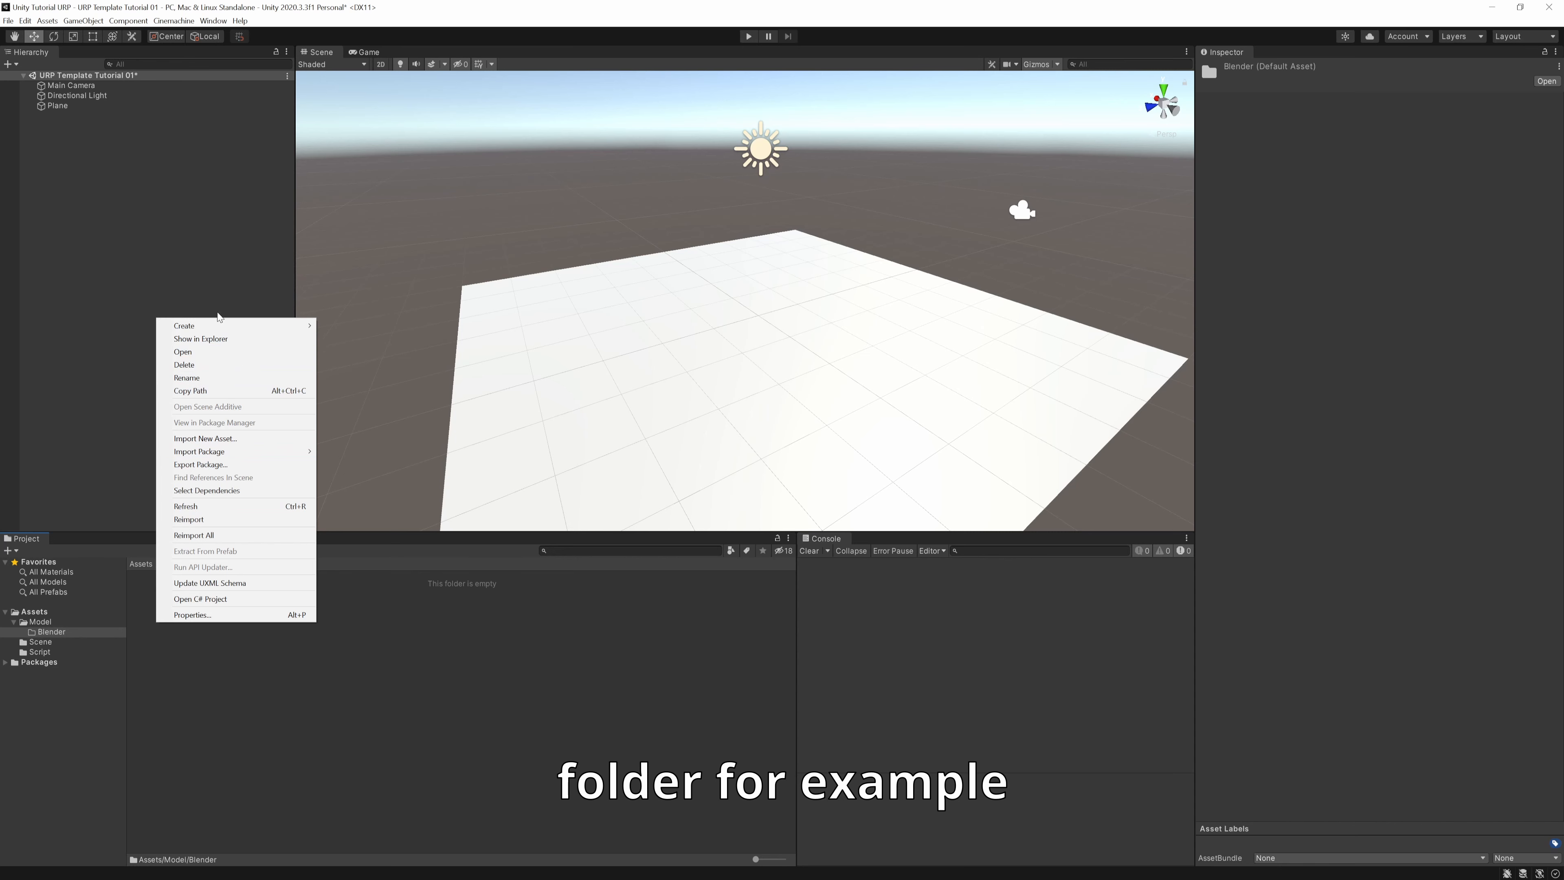
pyautogui.click(78, 631)
pyautogui.press('Delete')
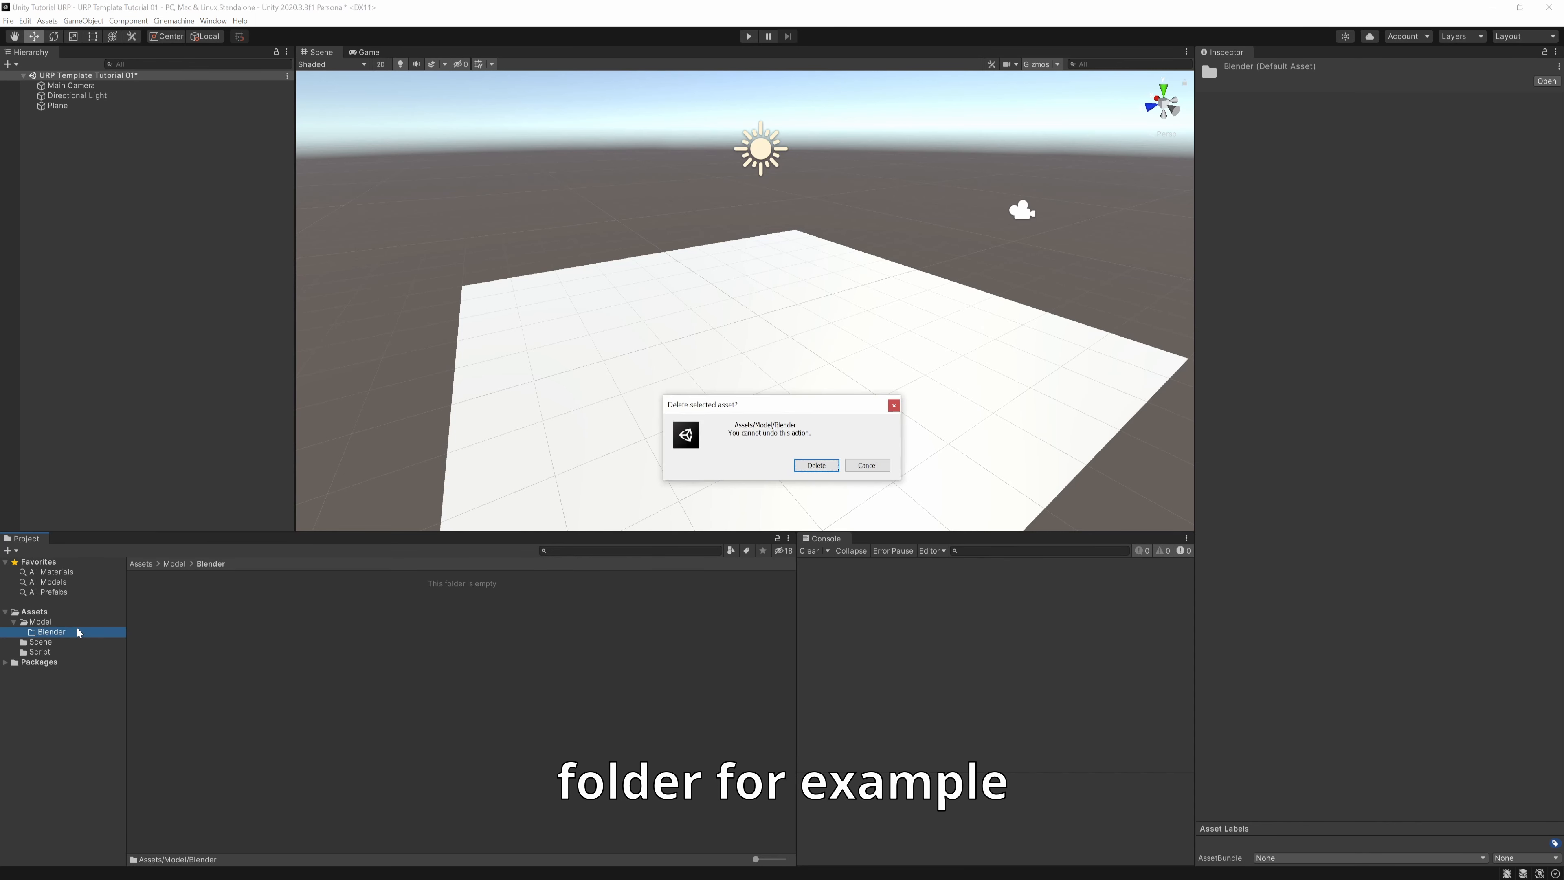
pyautogui.click(818, 466)
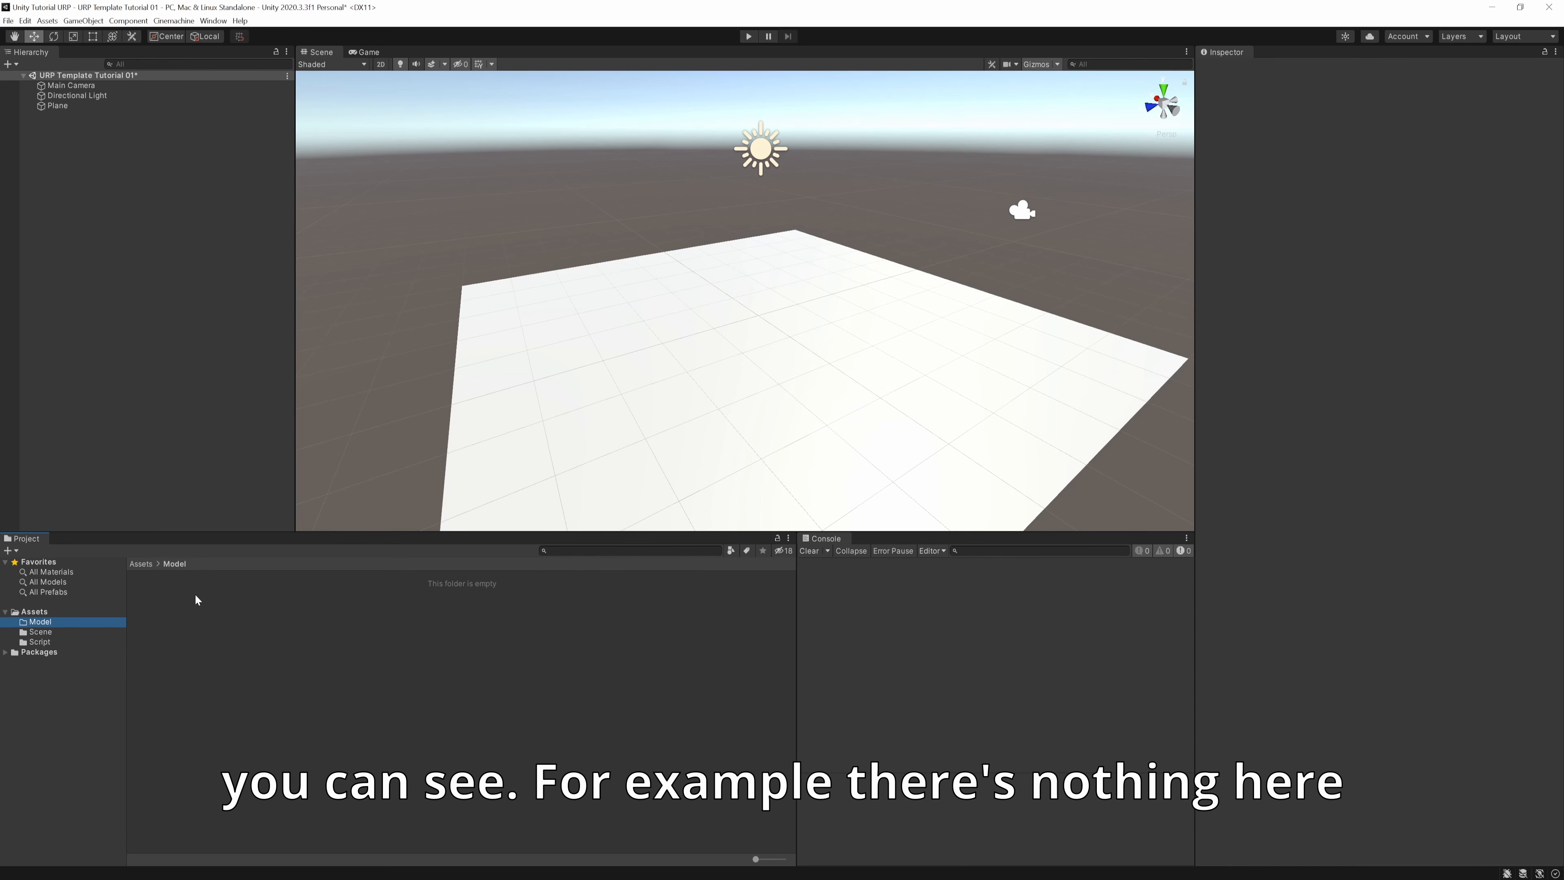
pyautogui.press('Delete')
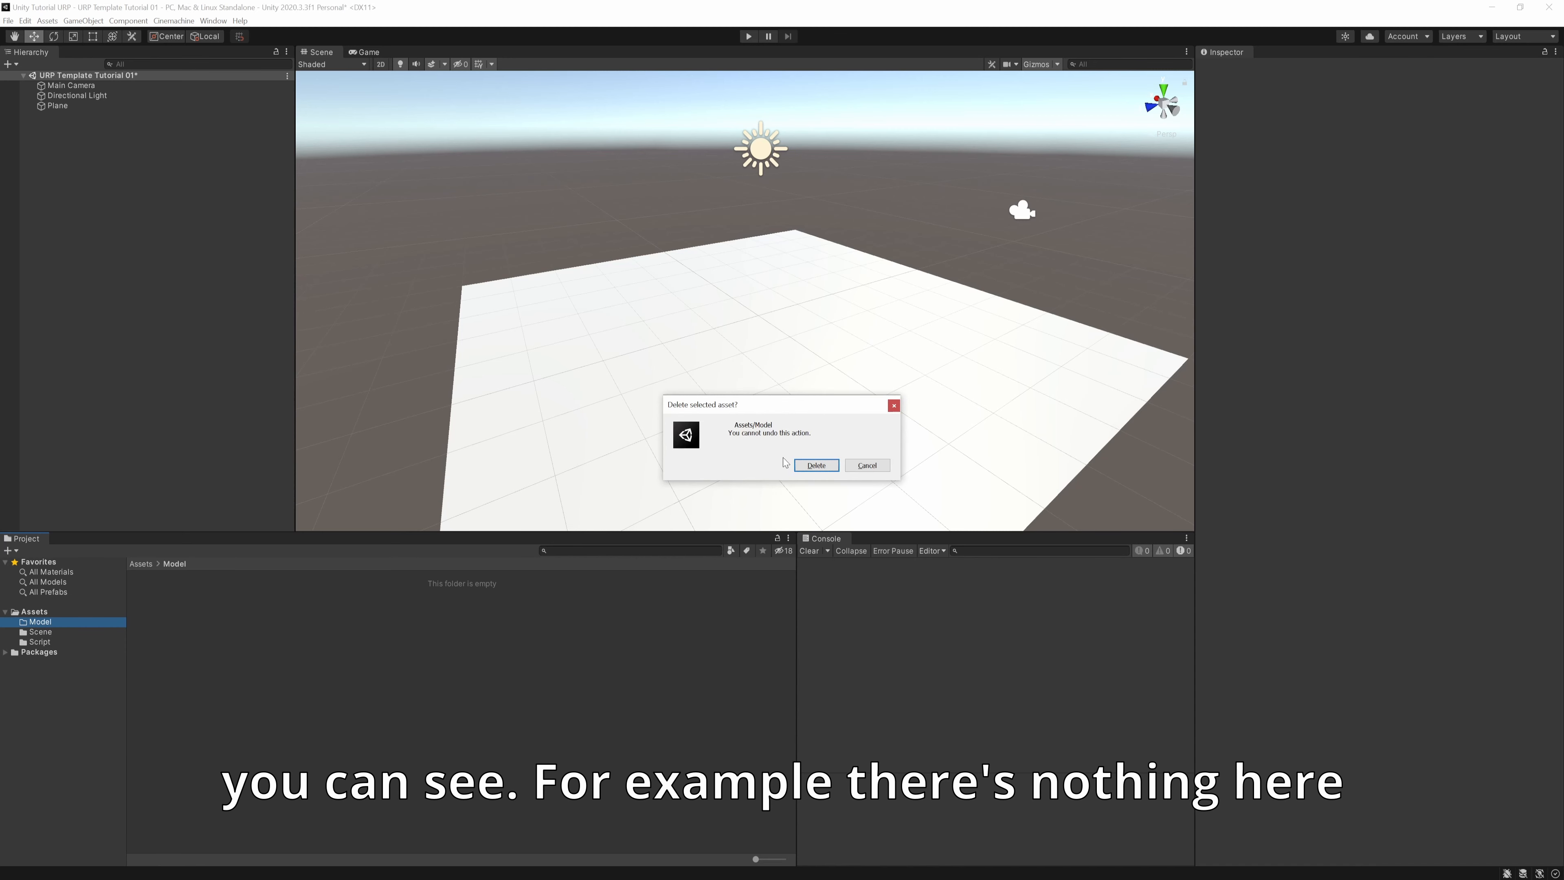
pyautogui.click(817, 465)
# Create a new folder named Model in the Assets folder.
pyautogui.rightClick(143, 615)
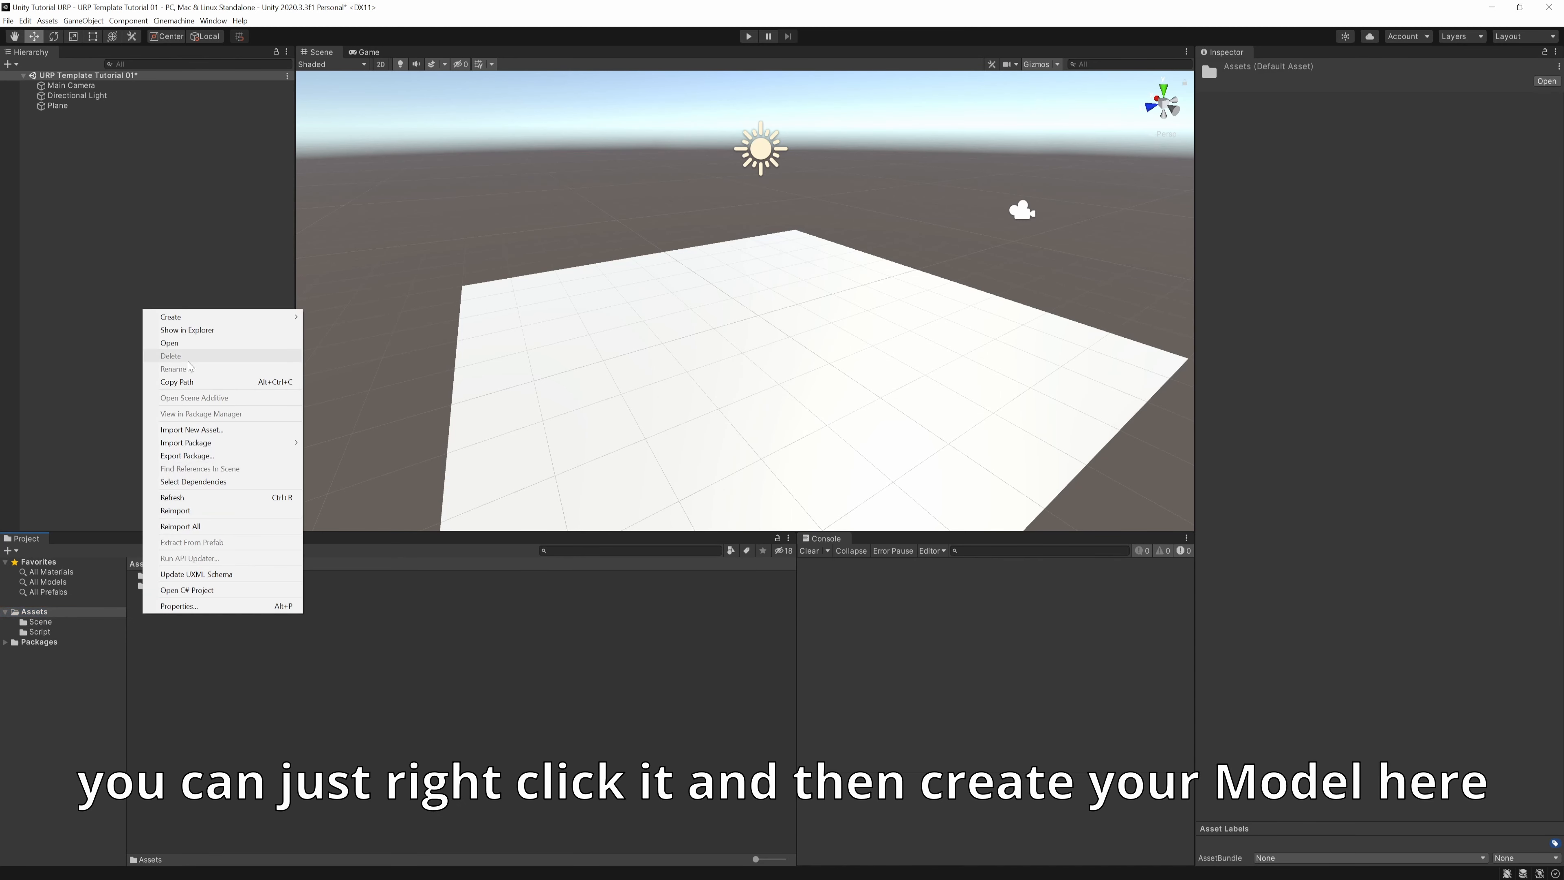
pyautogui.moveTo(203, 316)
pyautogui.click(335, 318)
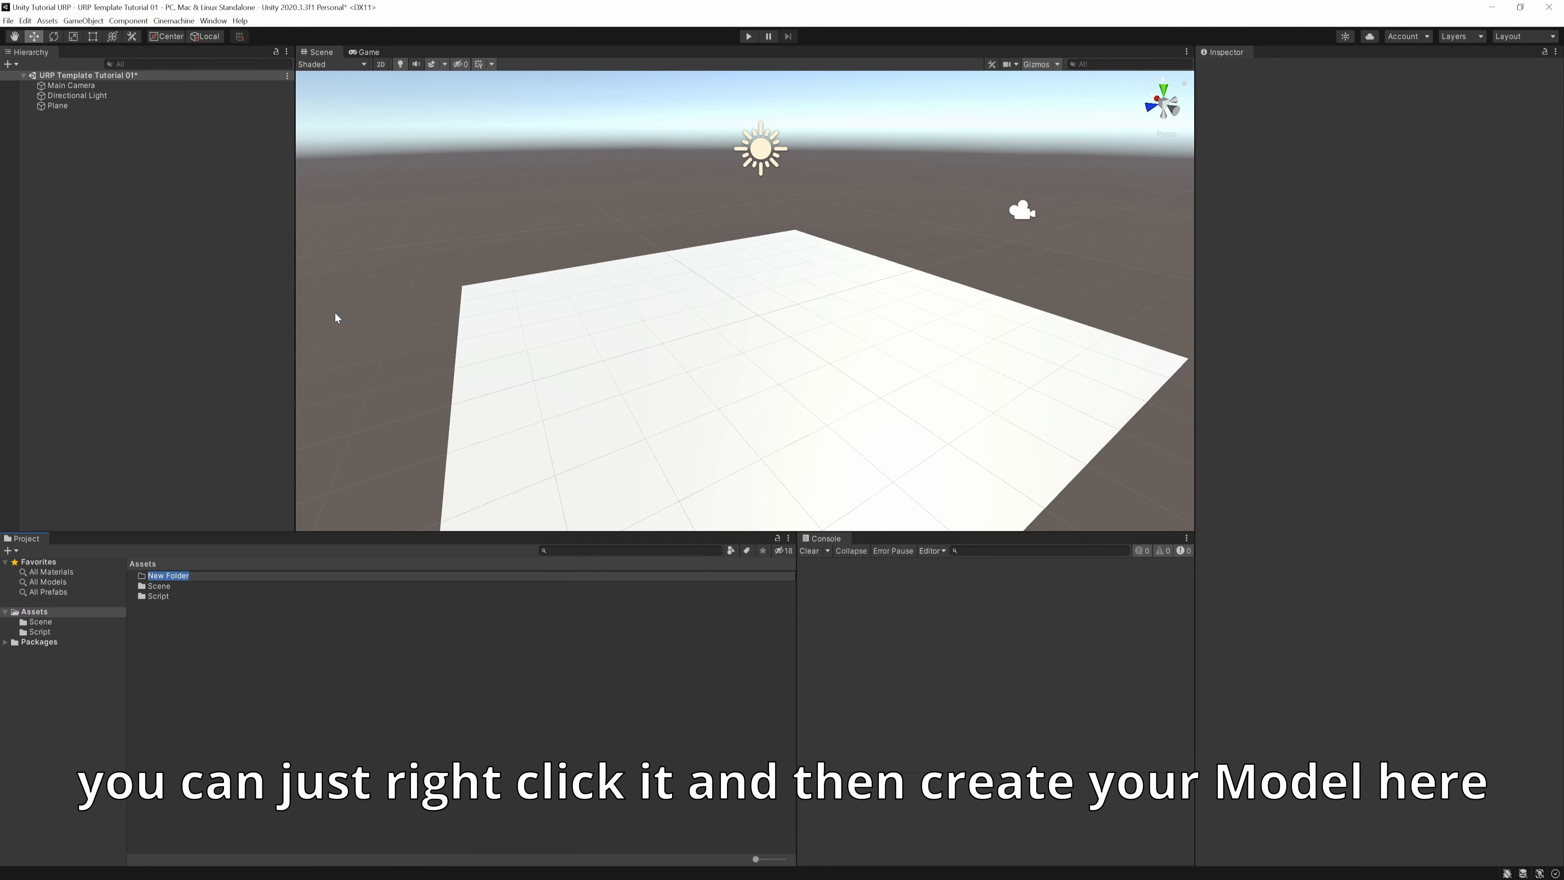
pyautogui.write('Model')
pyautogui.press('Return')
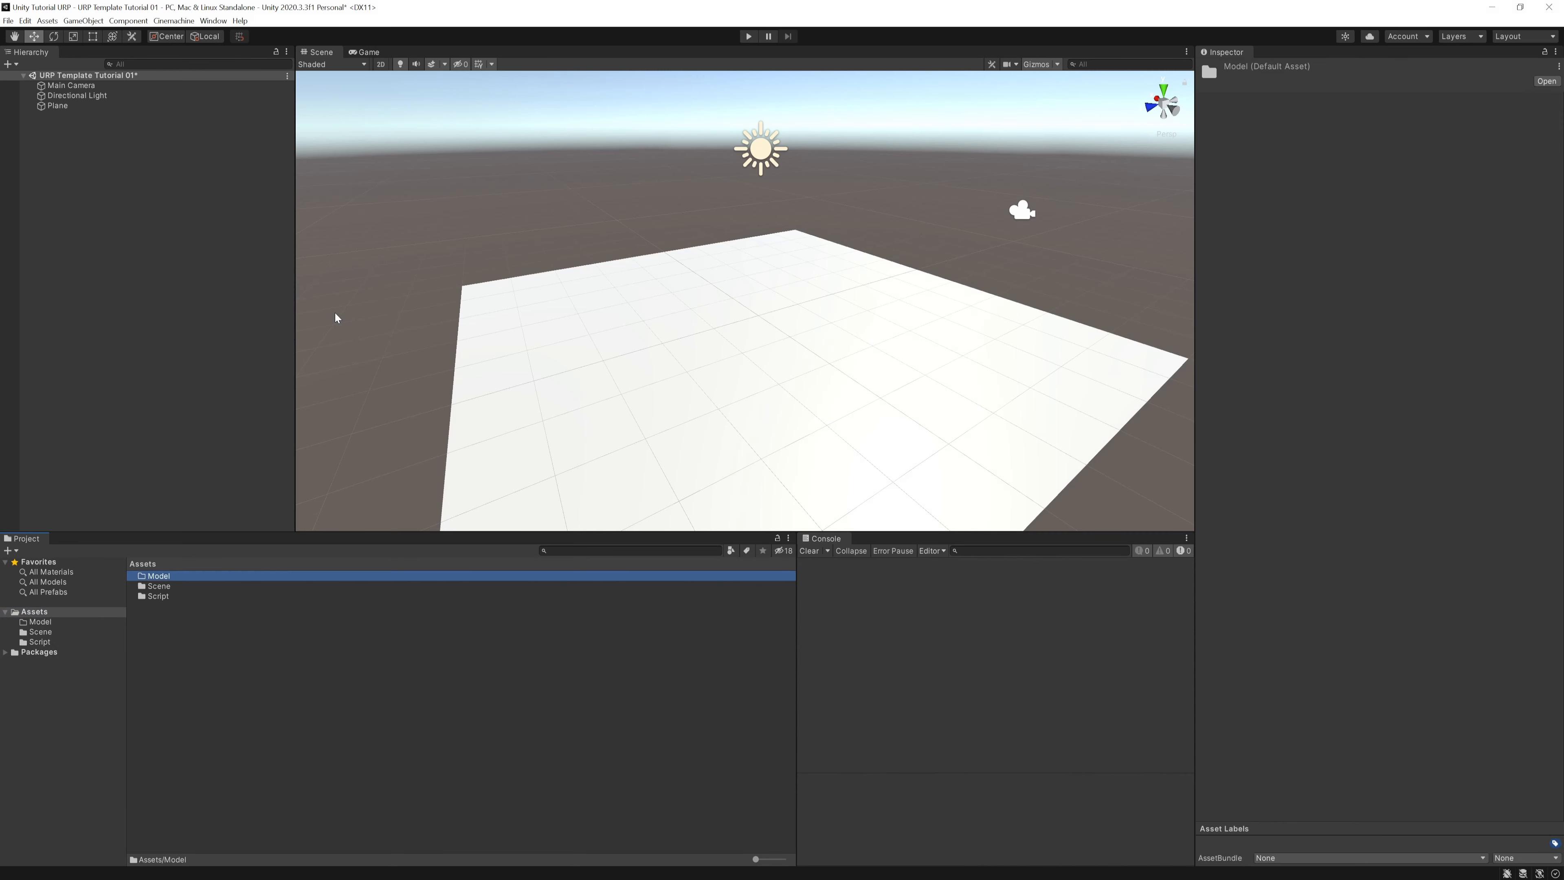
# Create a folder named Blender inside the Model folder and open it.
pyautogui.doubleClick(178, 575)
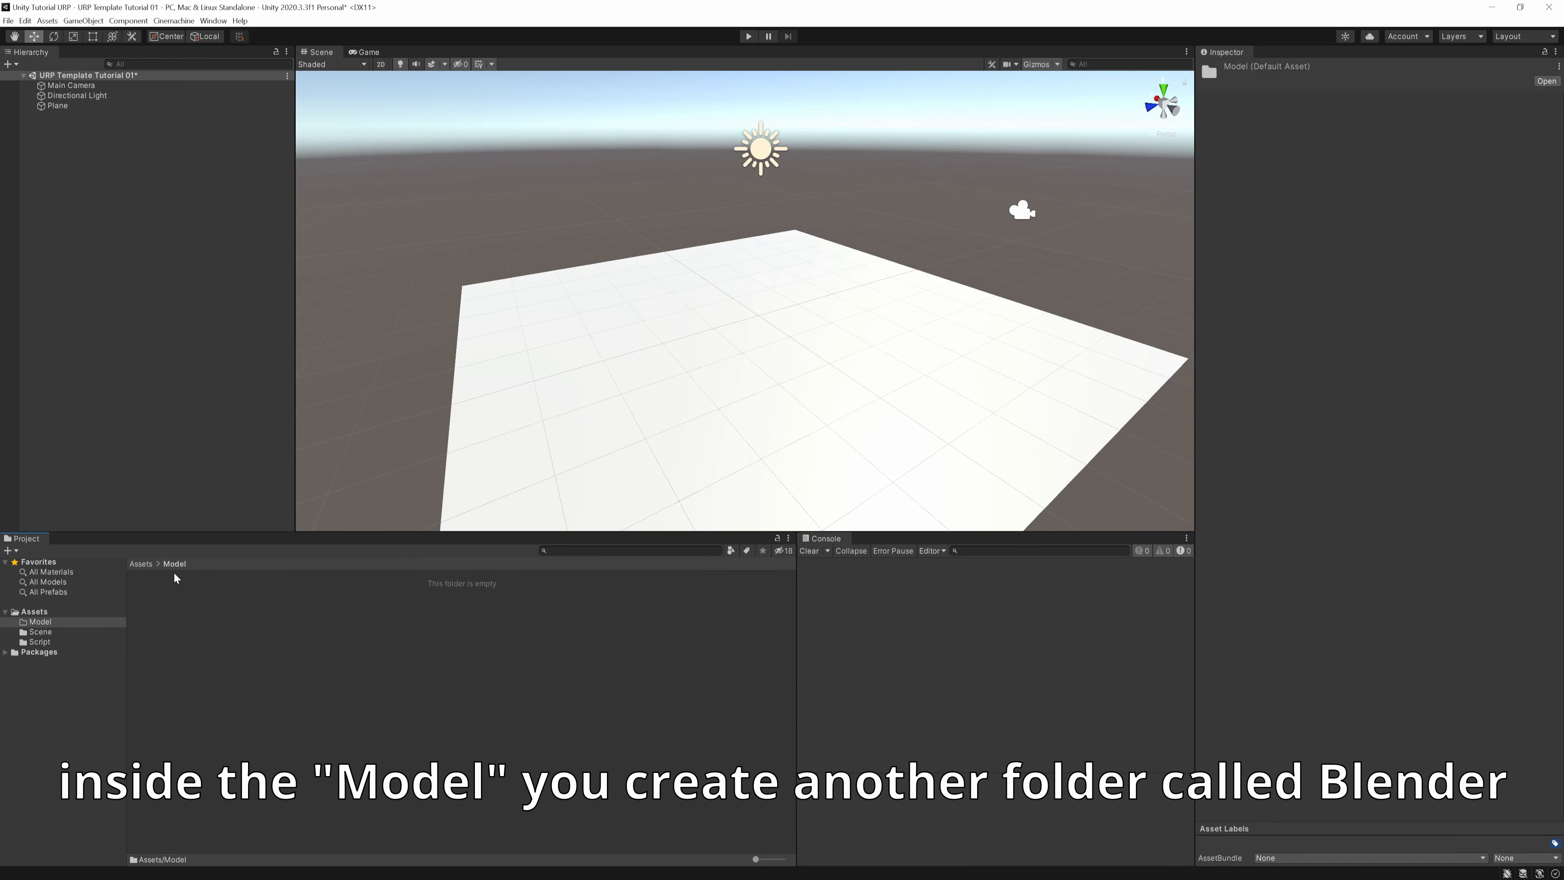
pyautogui.rightClick(180, 603)
pyautogui.click(235, 307)
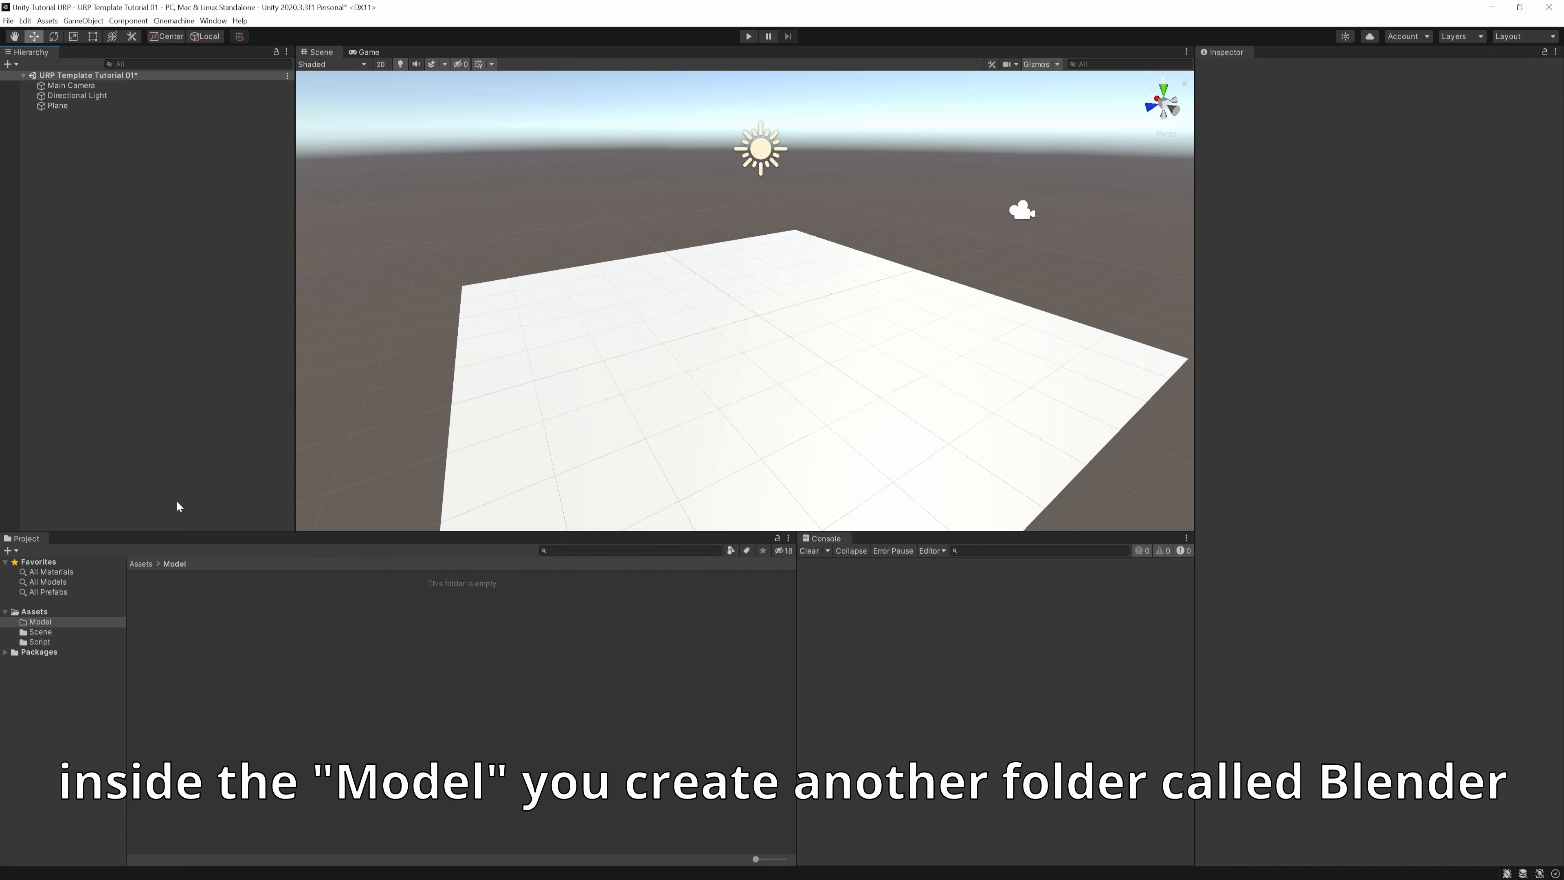
pyautogui.rightClick(189, 604)
pyautogui.moveTo(320, 308)
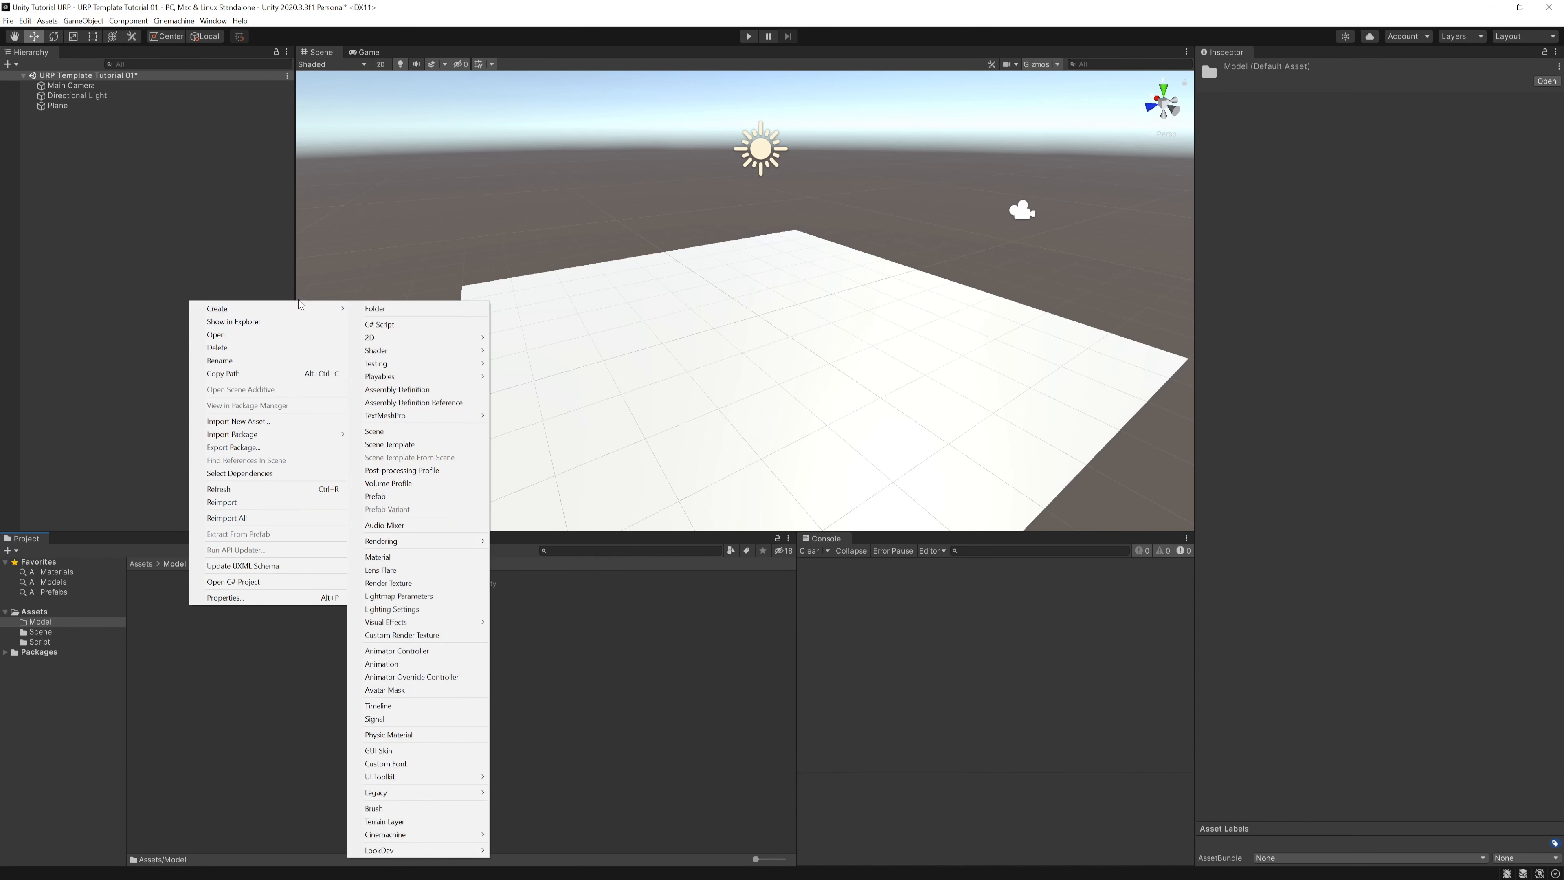
pyautogui.click(394, 309)
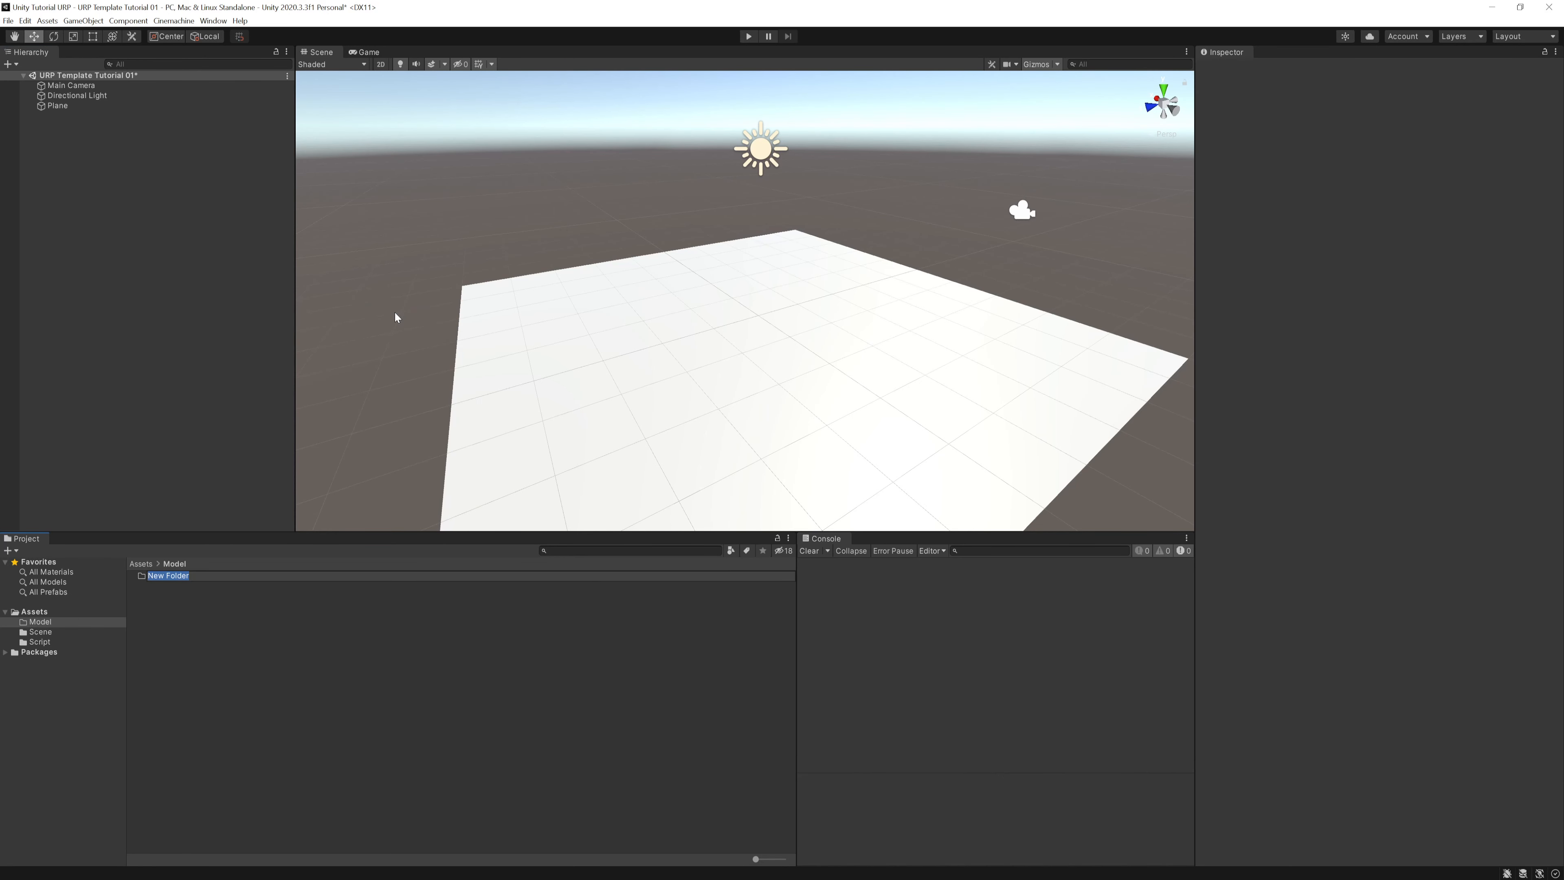
pyautogui.write('Blender')
pyautogui.press('Return')
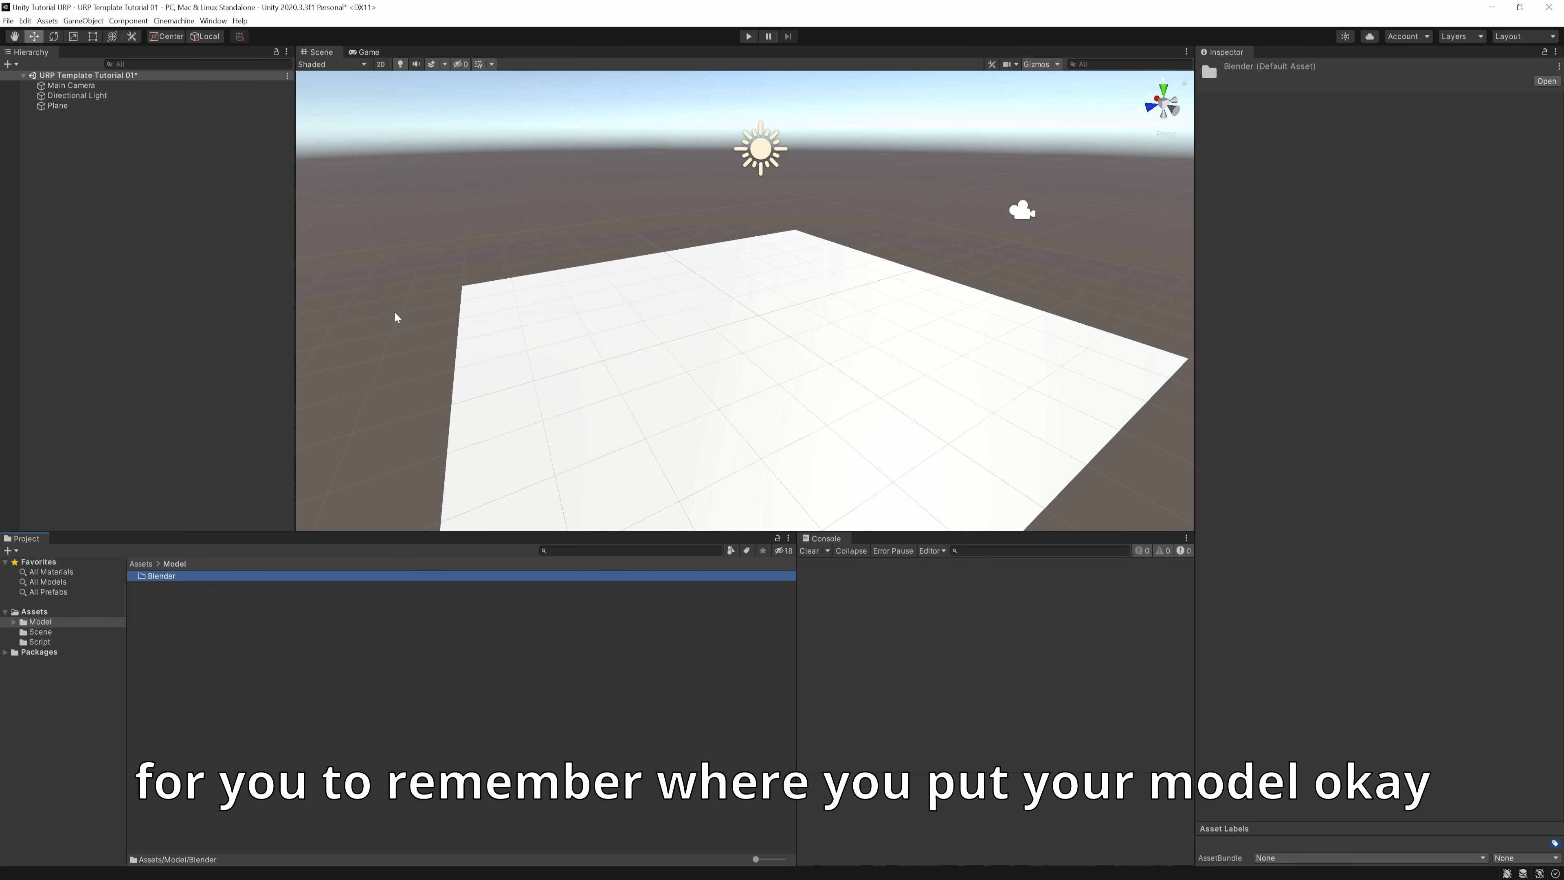
pyautogui.press('Return')
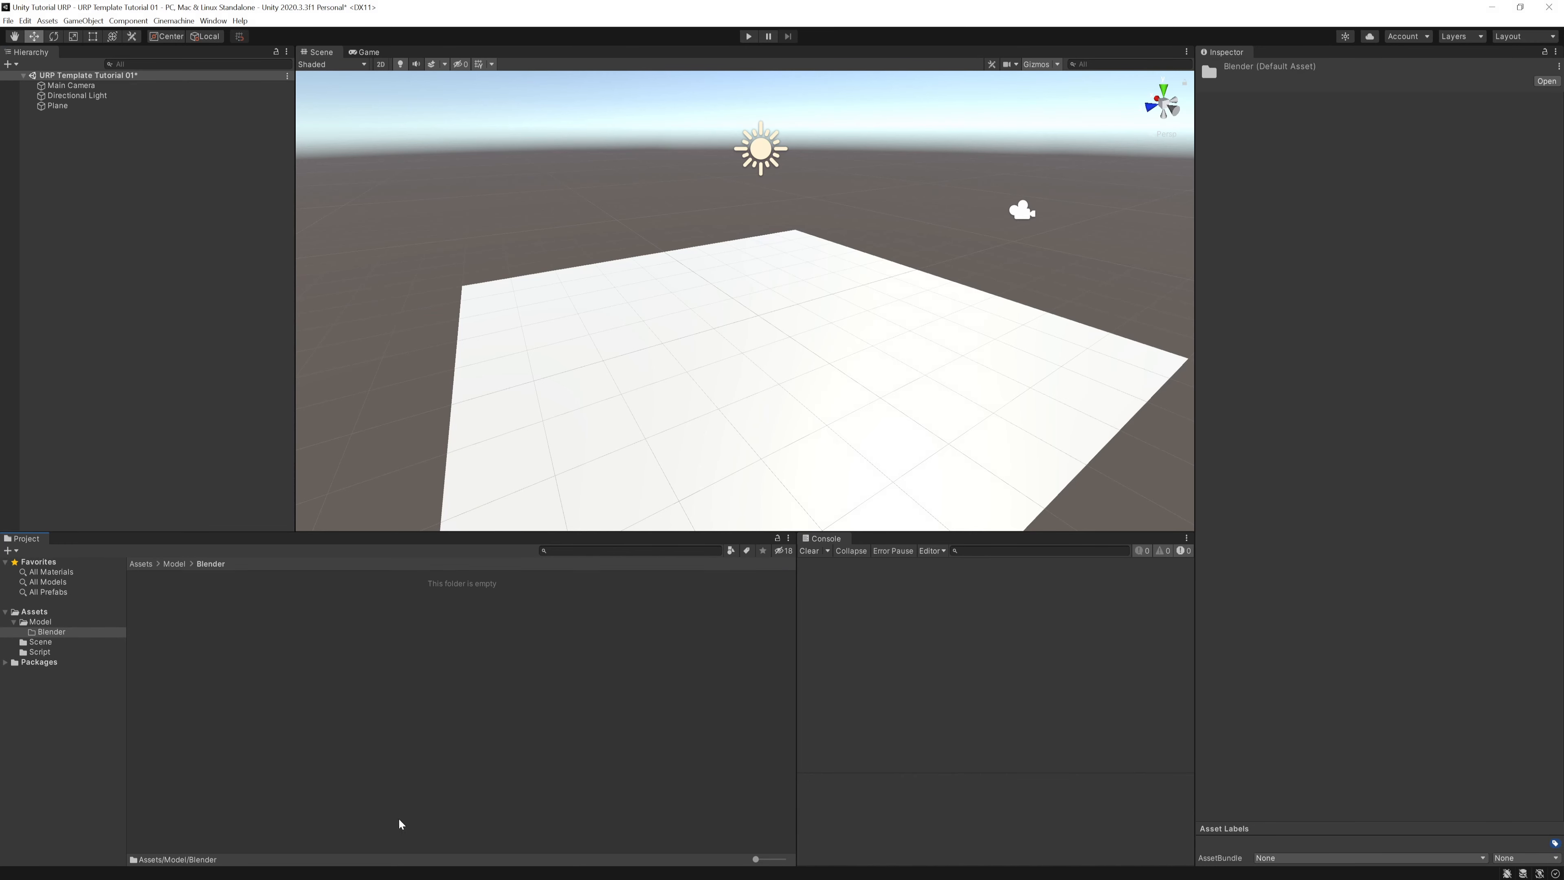
# Switch to Blender, start saving the file as new, and browse from the Desktop to Unity Tutorial/Unity Tutorial URP/Assets/Model/Blender.
pyautogui.hotkey('alt', 'Tab')
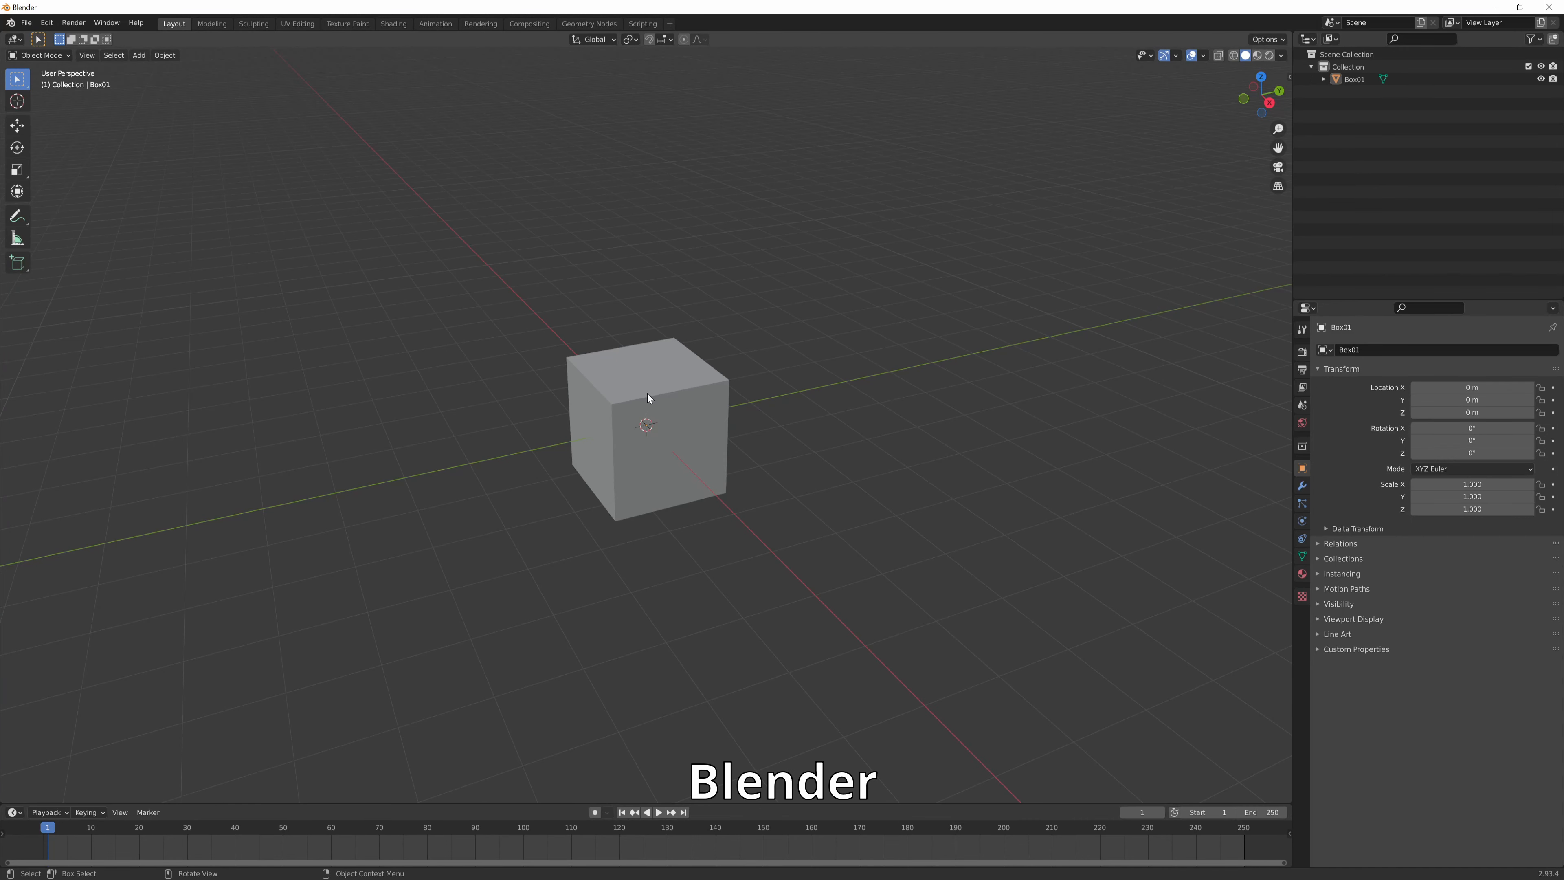
pyautogui.click(26, 22)
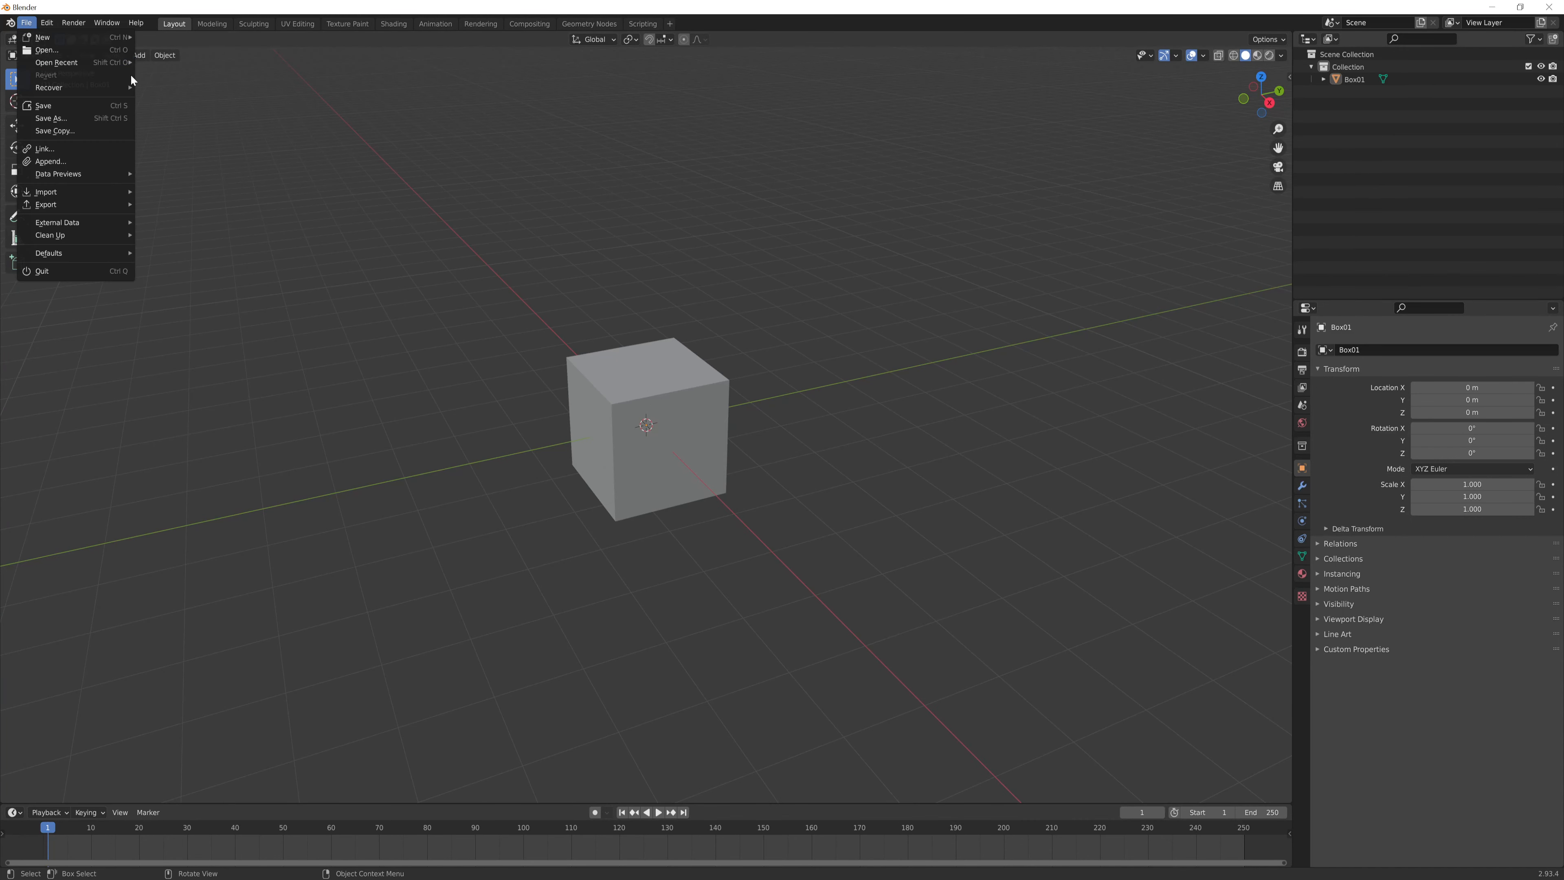
pyautogui.click(77, 117)
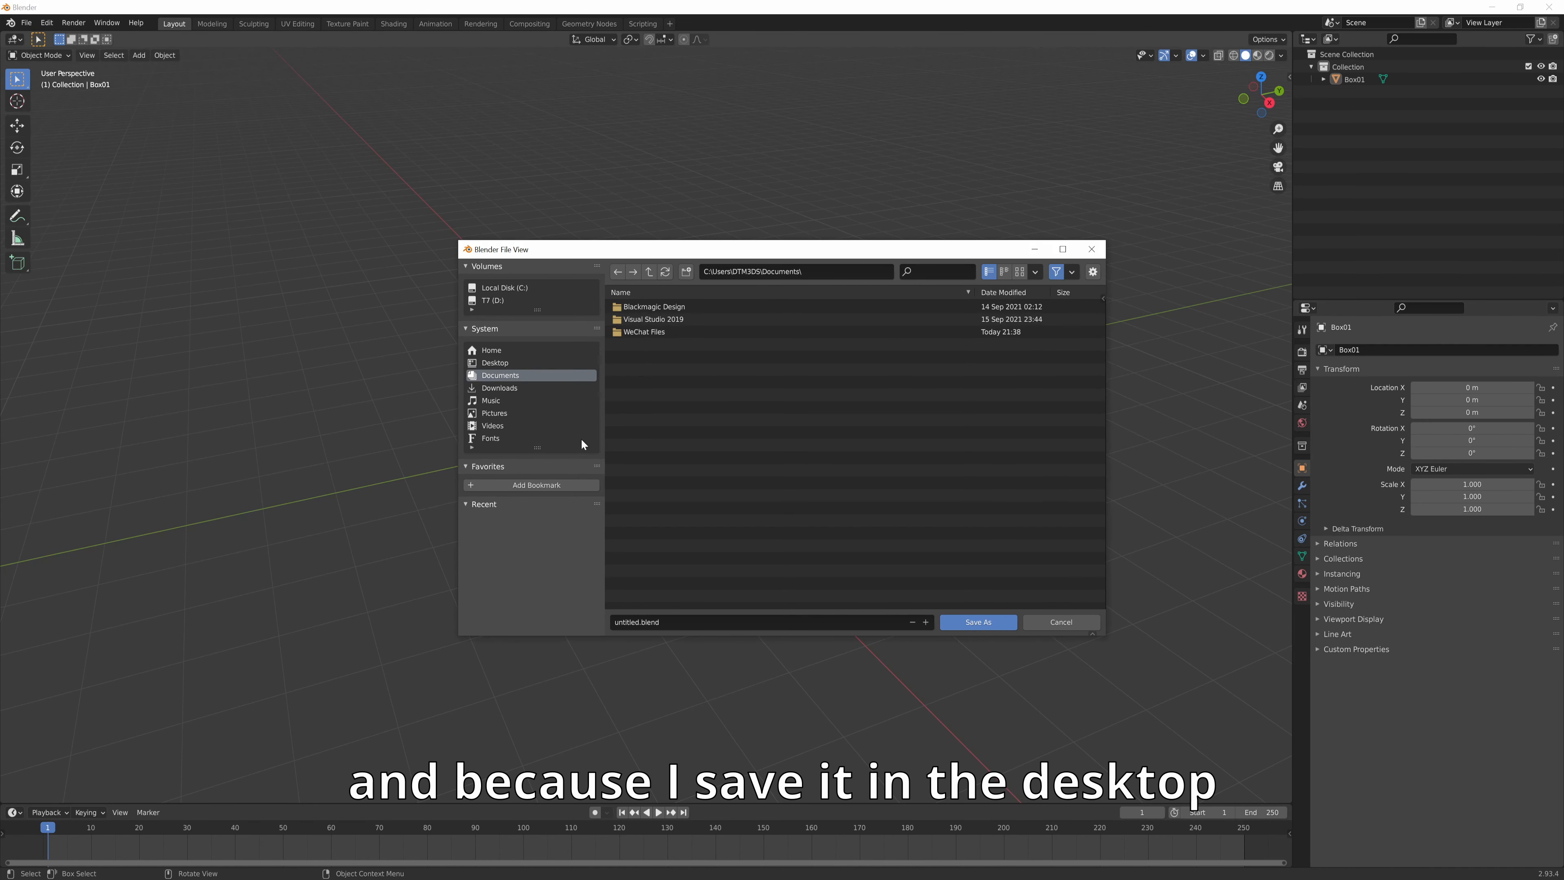
pyautogui.click(501, 362)
pyautogui.doubleClick(663, 346)
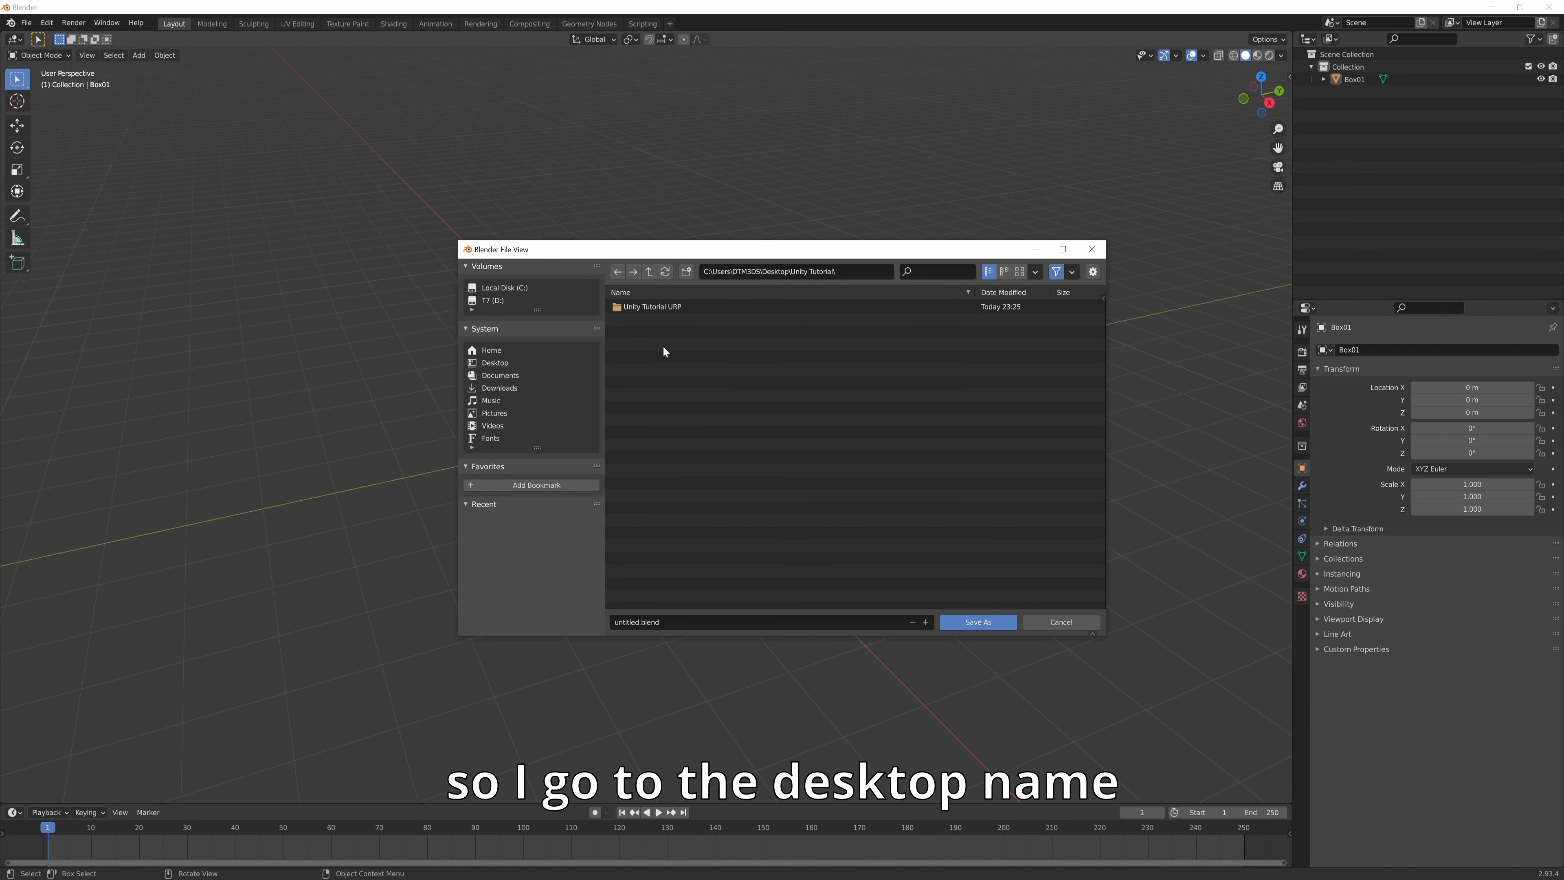
pyautogui.doubleClick(661, 306)
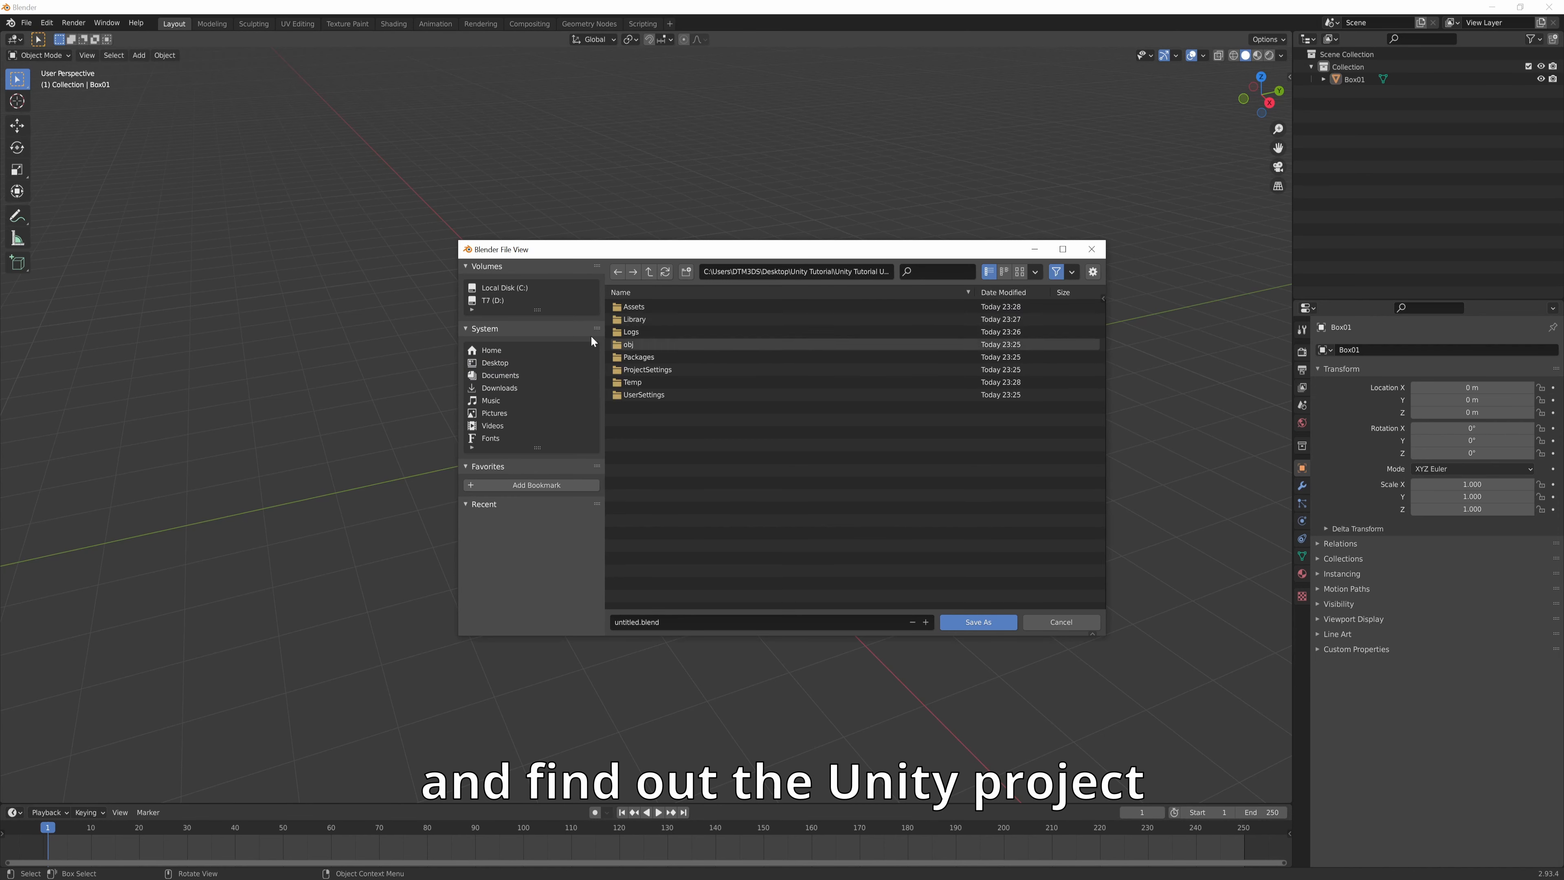
pyautogui.click(660, 306)
pyautogui.doubleClick(660, 305)
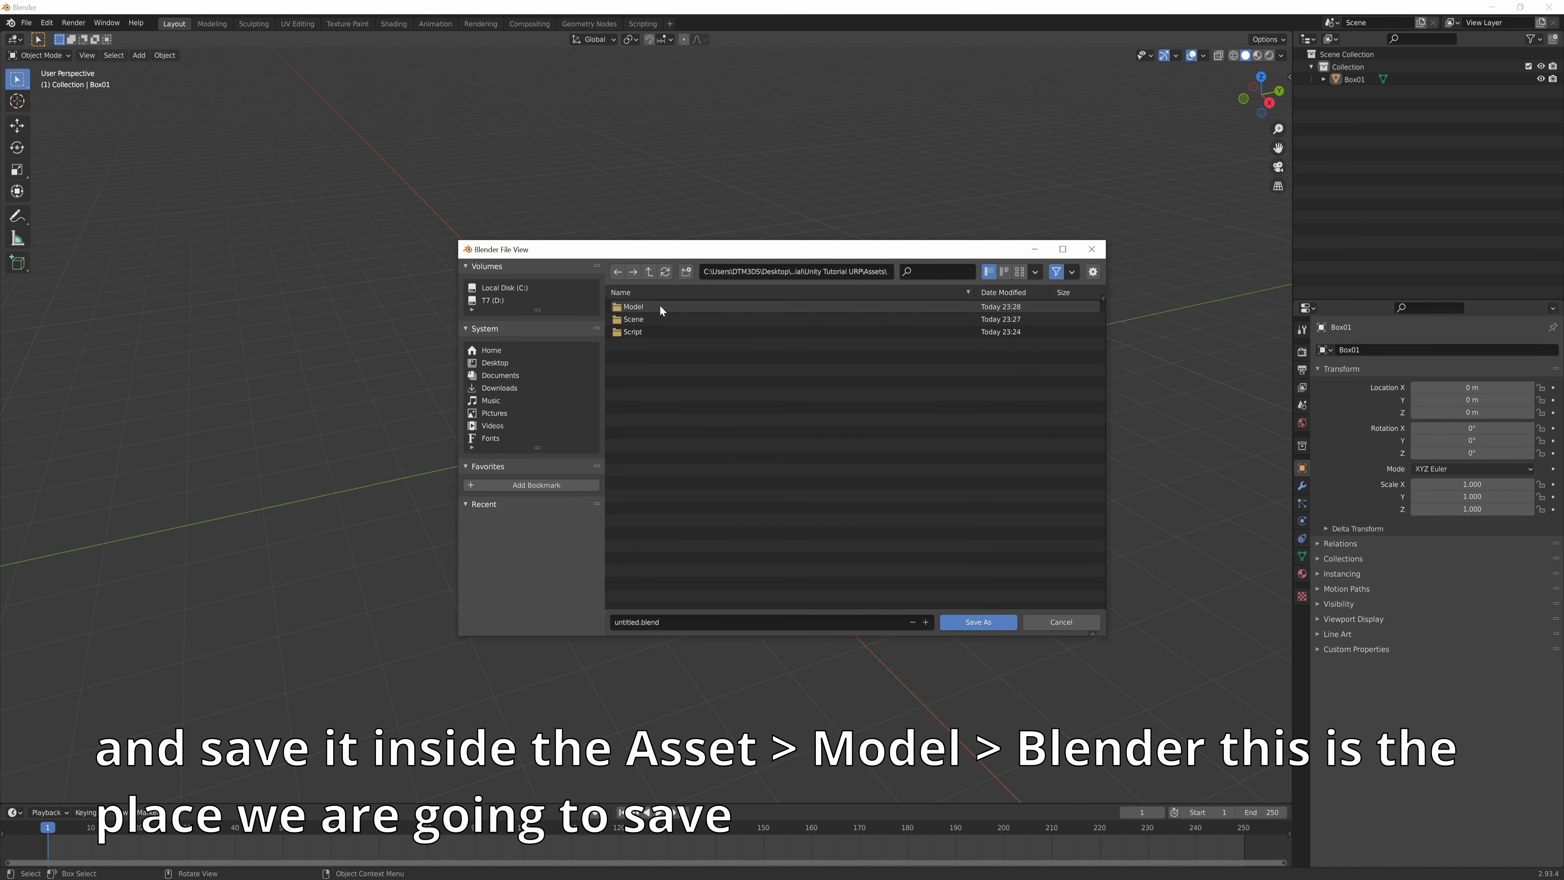
pyautogui.doubleClick(663, 306)
pyautogui.doubleClick(667, 306)
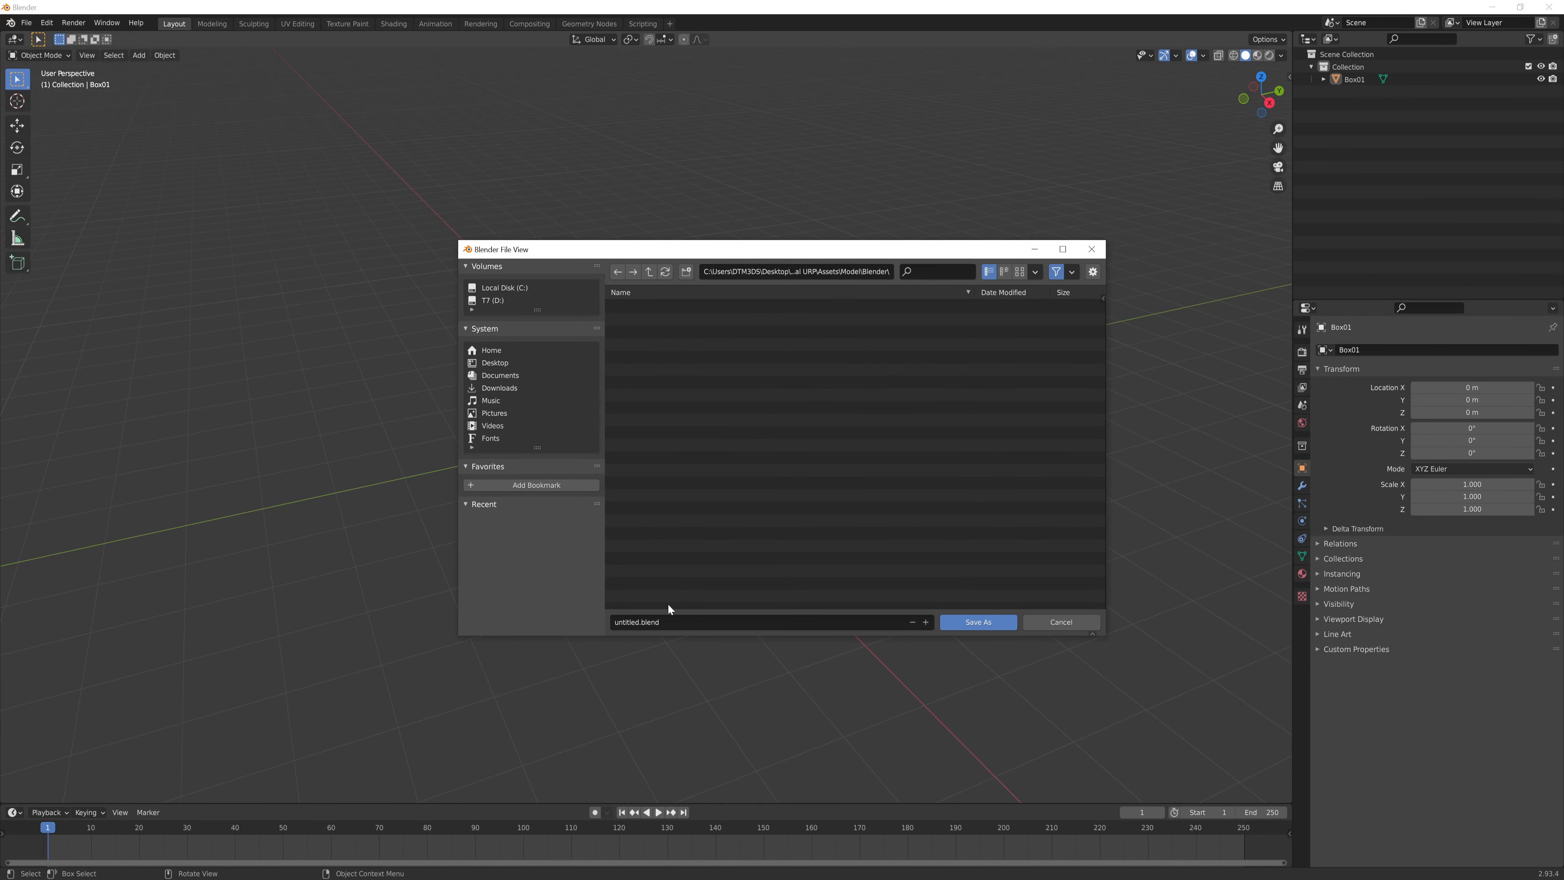
# Name the file BoxForUnity_v1.blend and save it in the Blender folder.
pyautogui.click(677, 622)
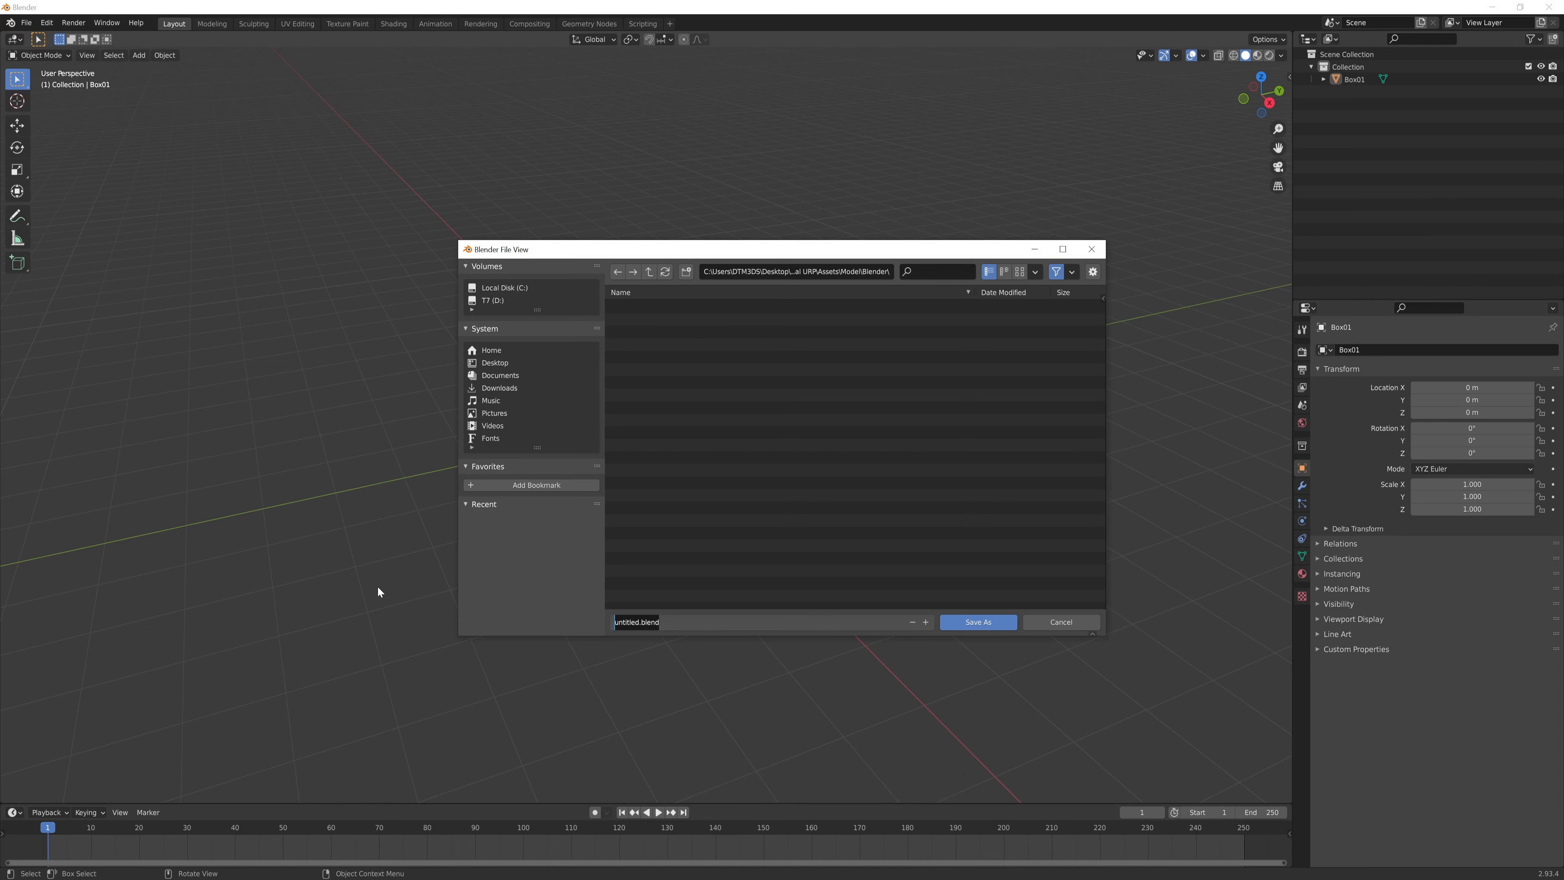
pyautogui.write('Box')
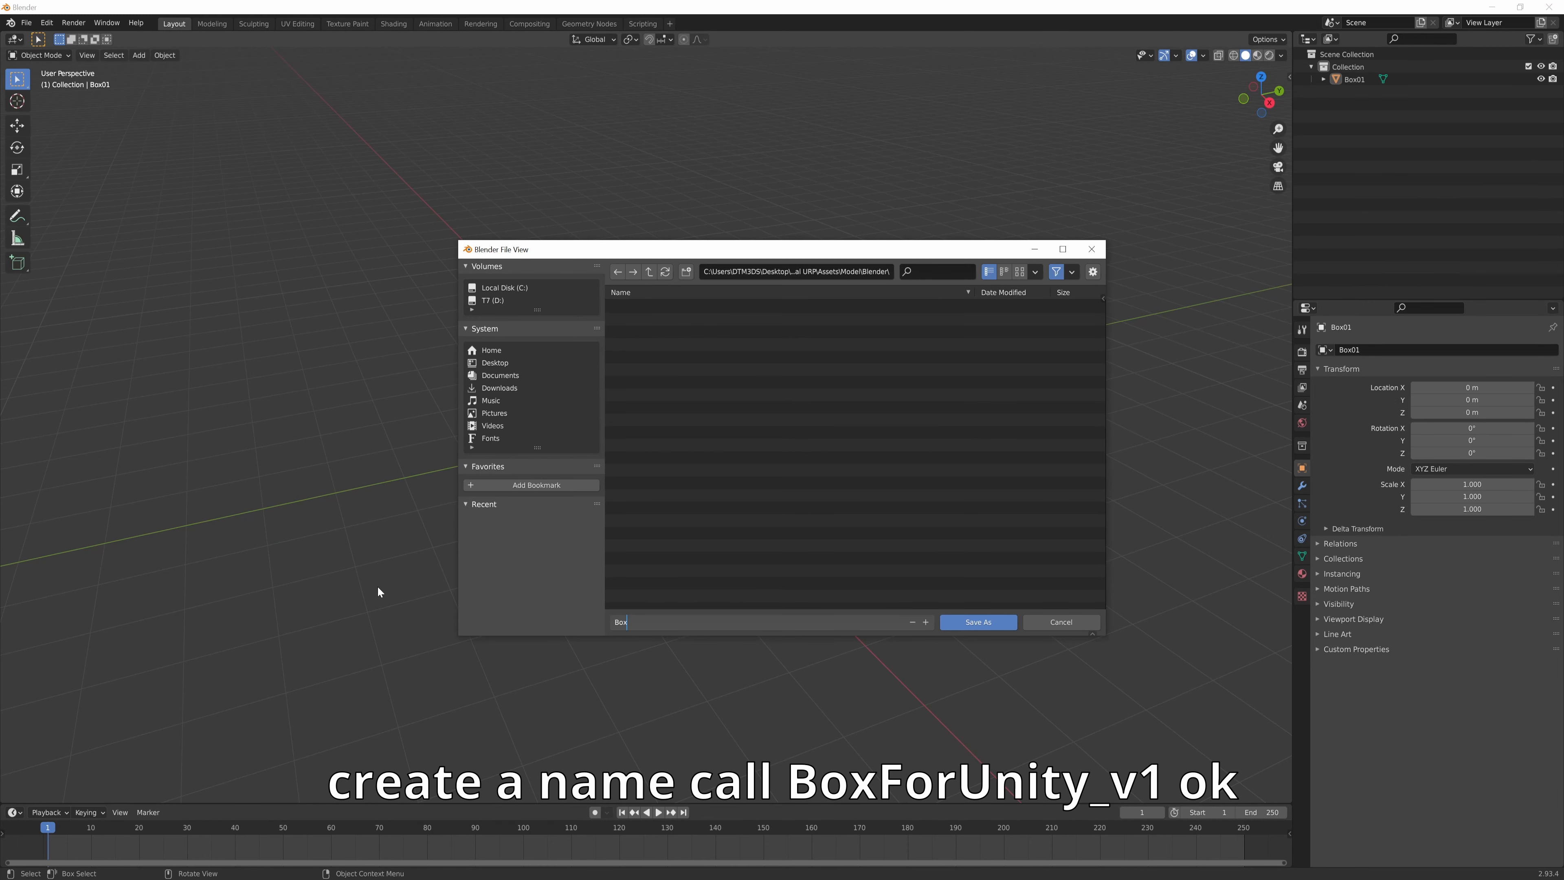
pyautogui.write('ForUnity_v1')
pyautogui.press('Return')
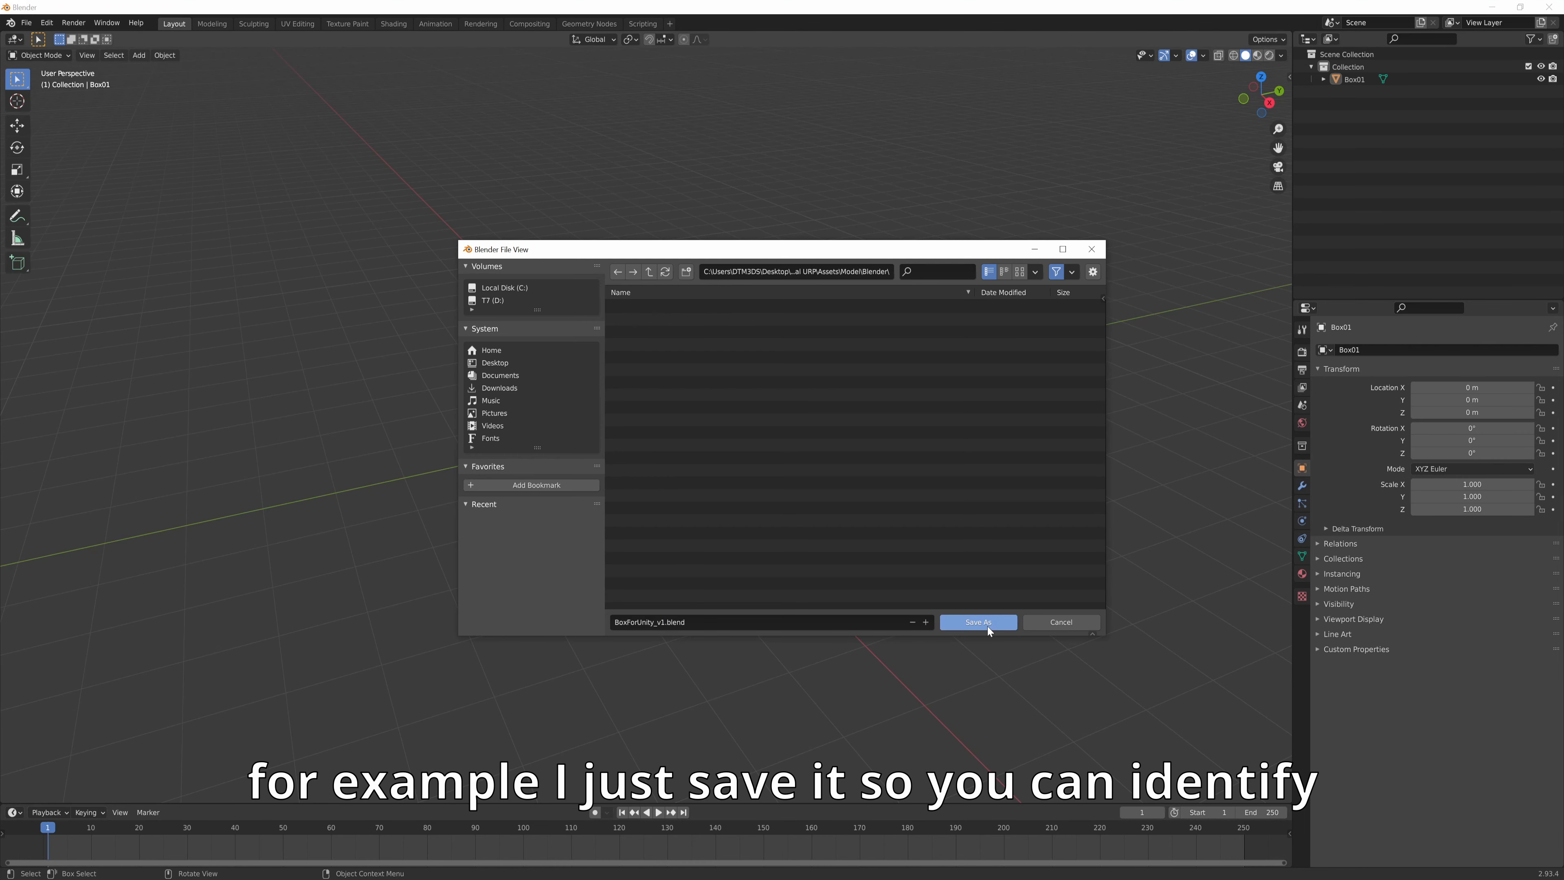
pyautogui.click(987, 624)
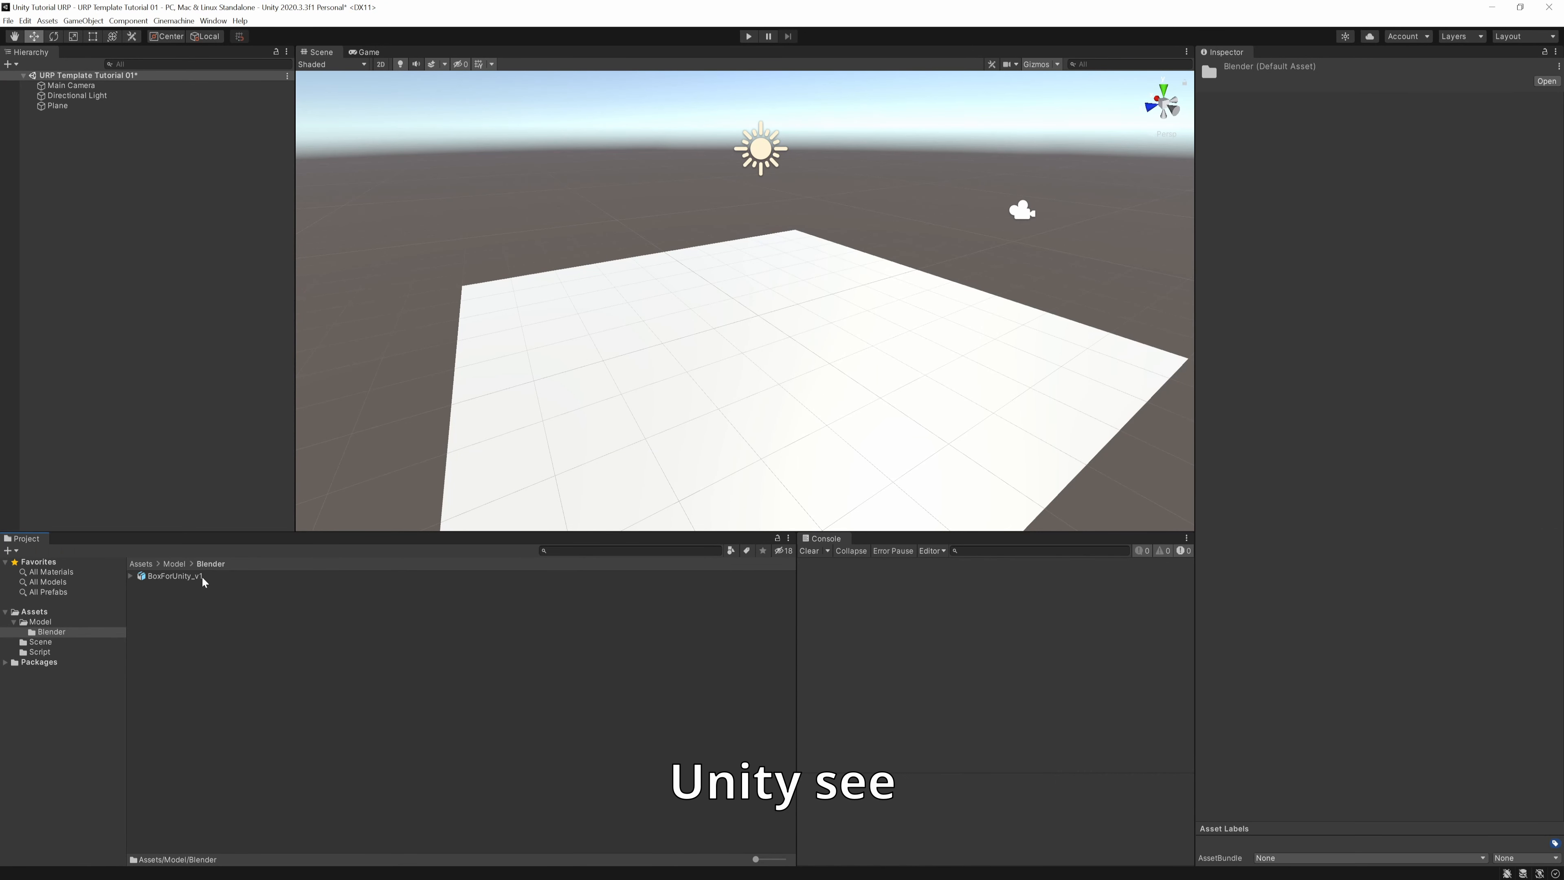
# Switch to Unity, select the BoxForUnity_v1 model asset, and examine it in an enlarged, rotated preview.
pyautogui.click(167, 576)
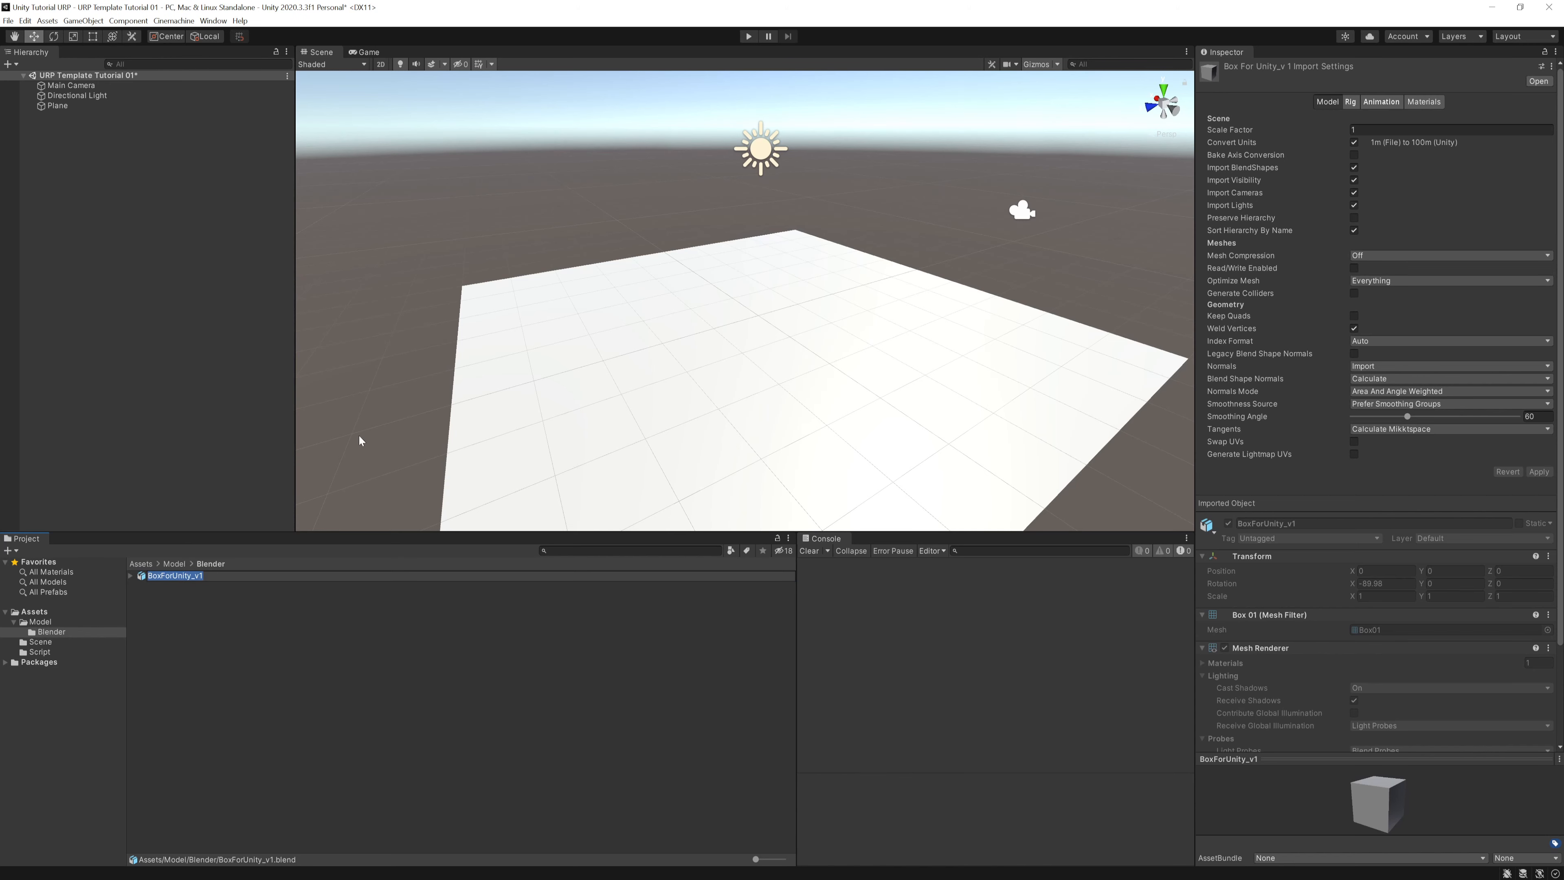
pyautogui.click(183, 577)
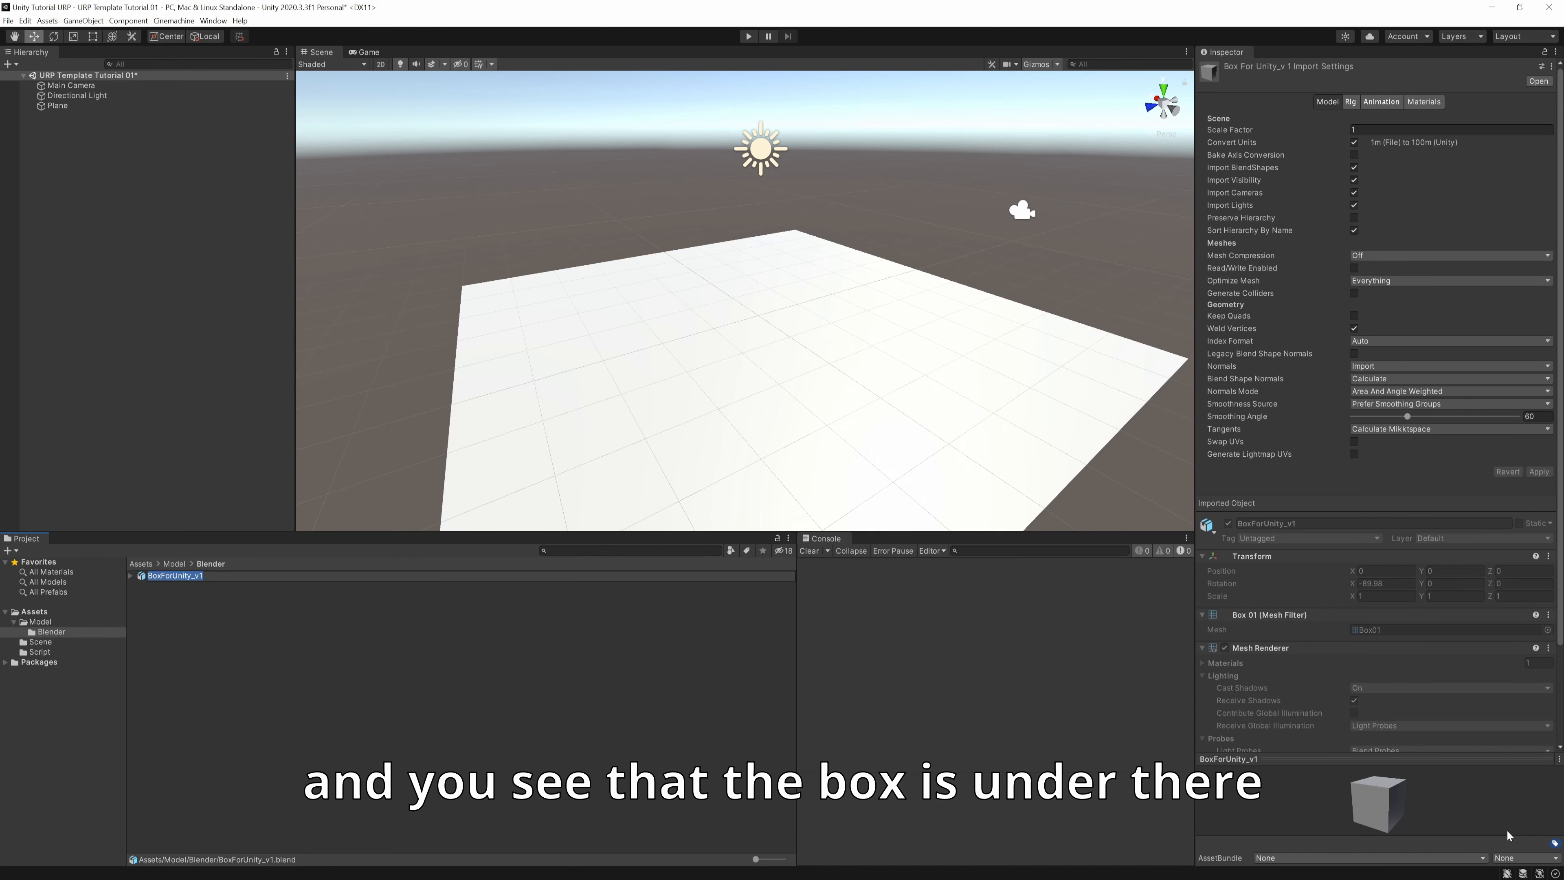
pyautogui.click(1364, 859)
pyautogui.click(1404, 855)
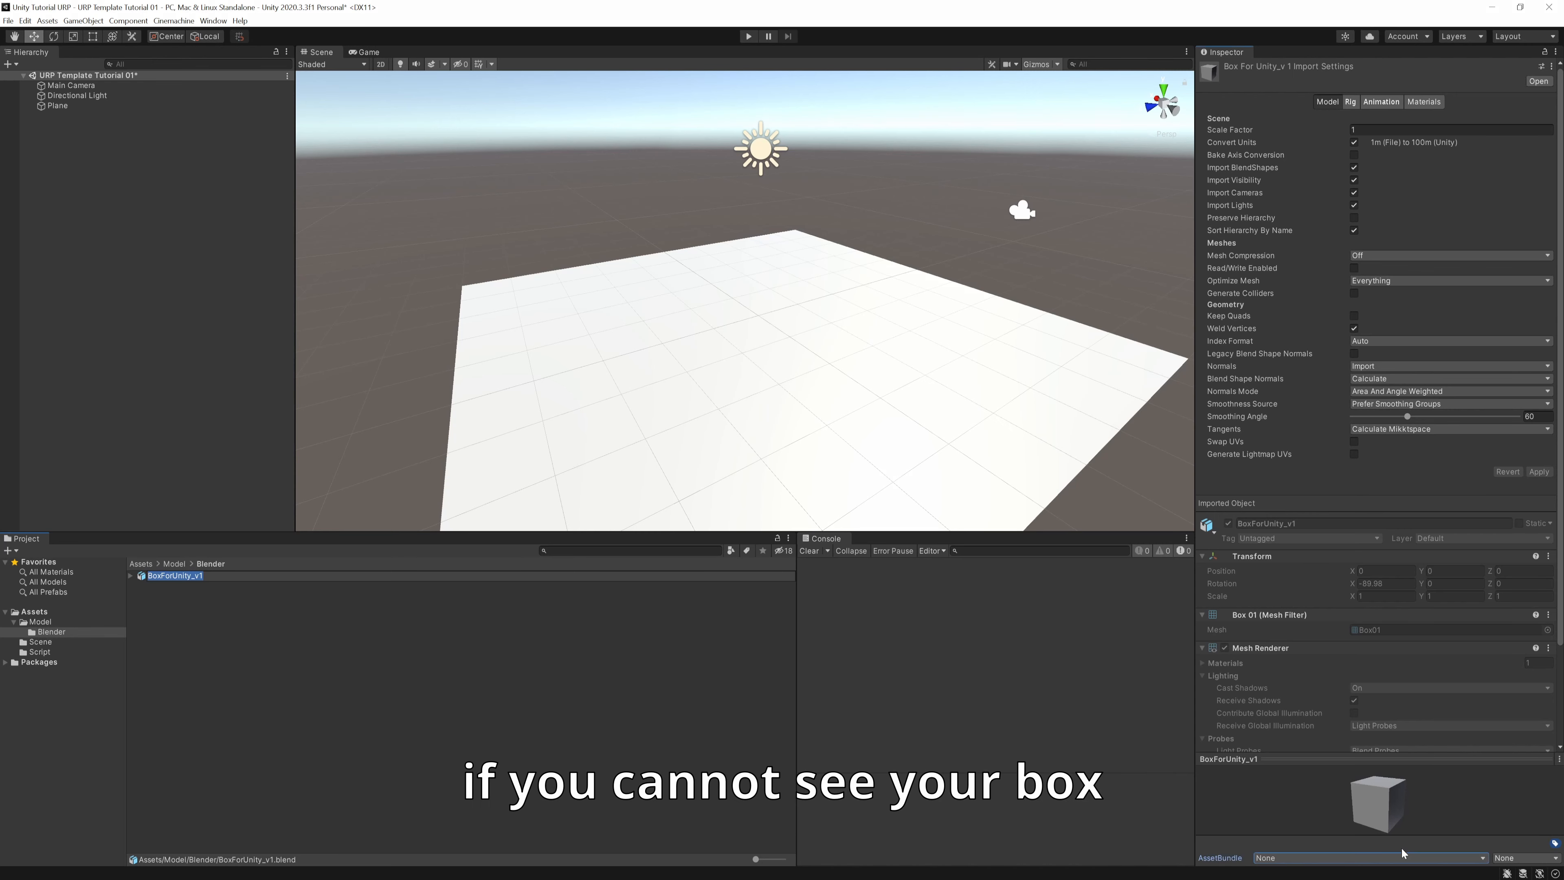
pyautogui.click(1346, 763)
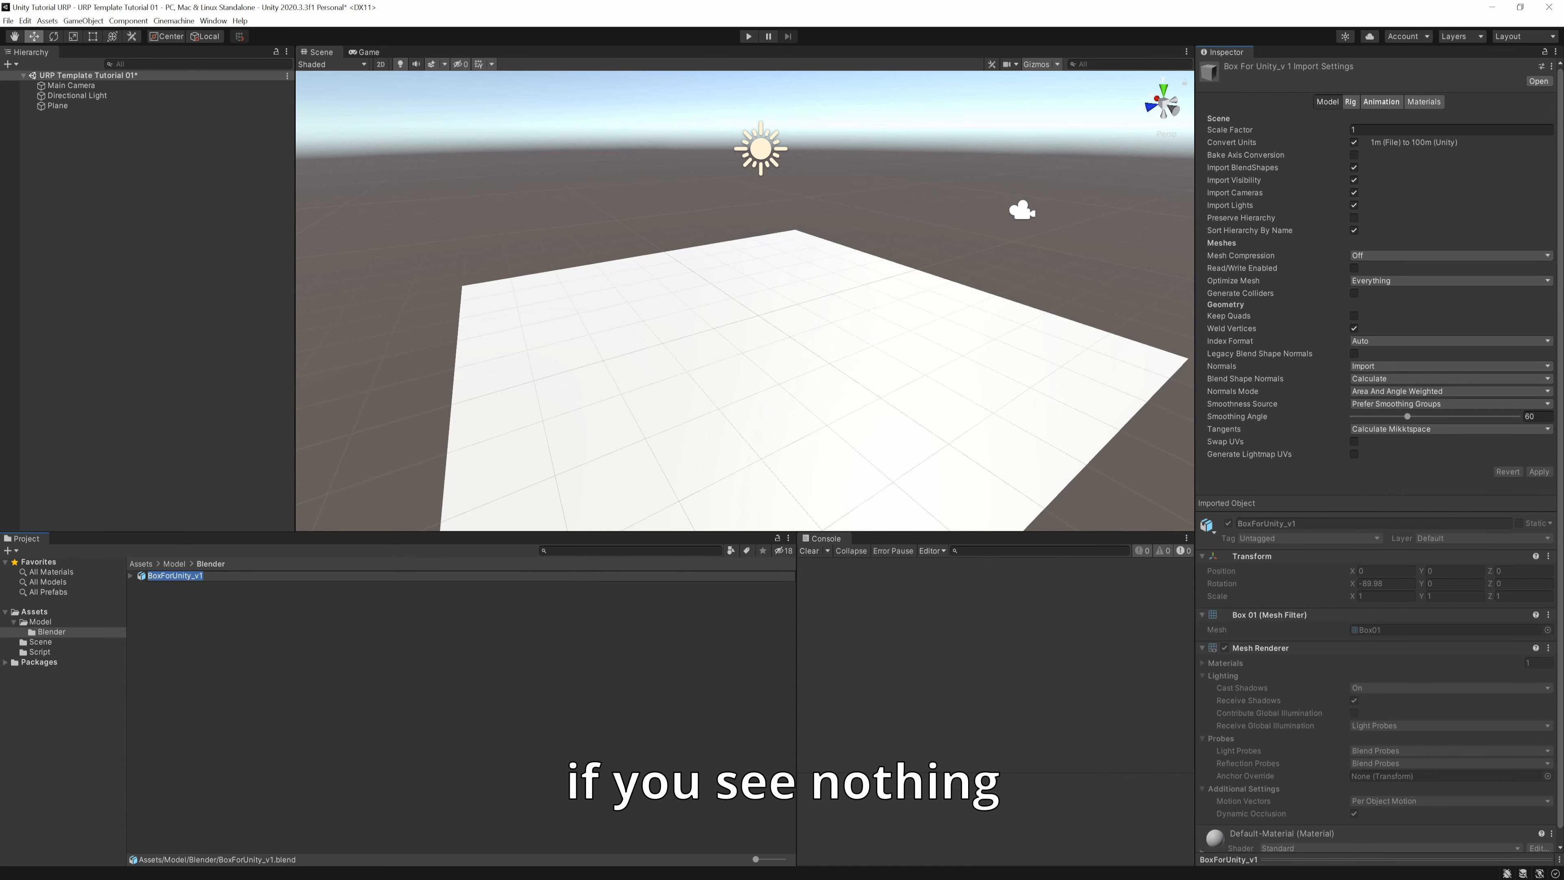
pyautogui.click(1374, 860)
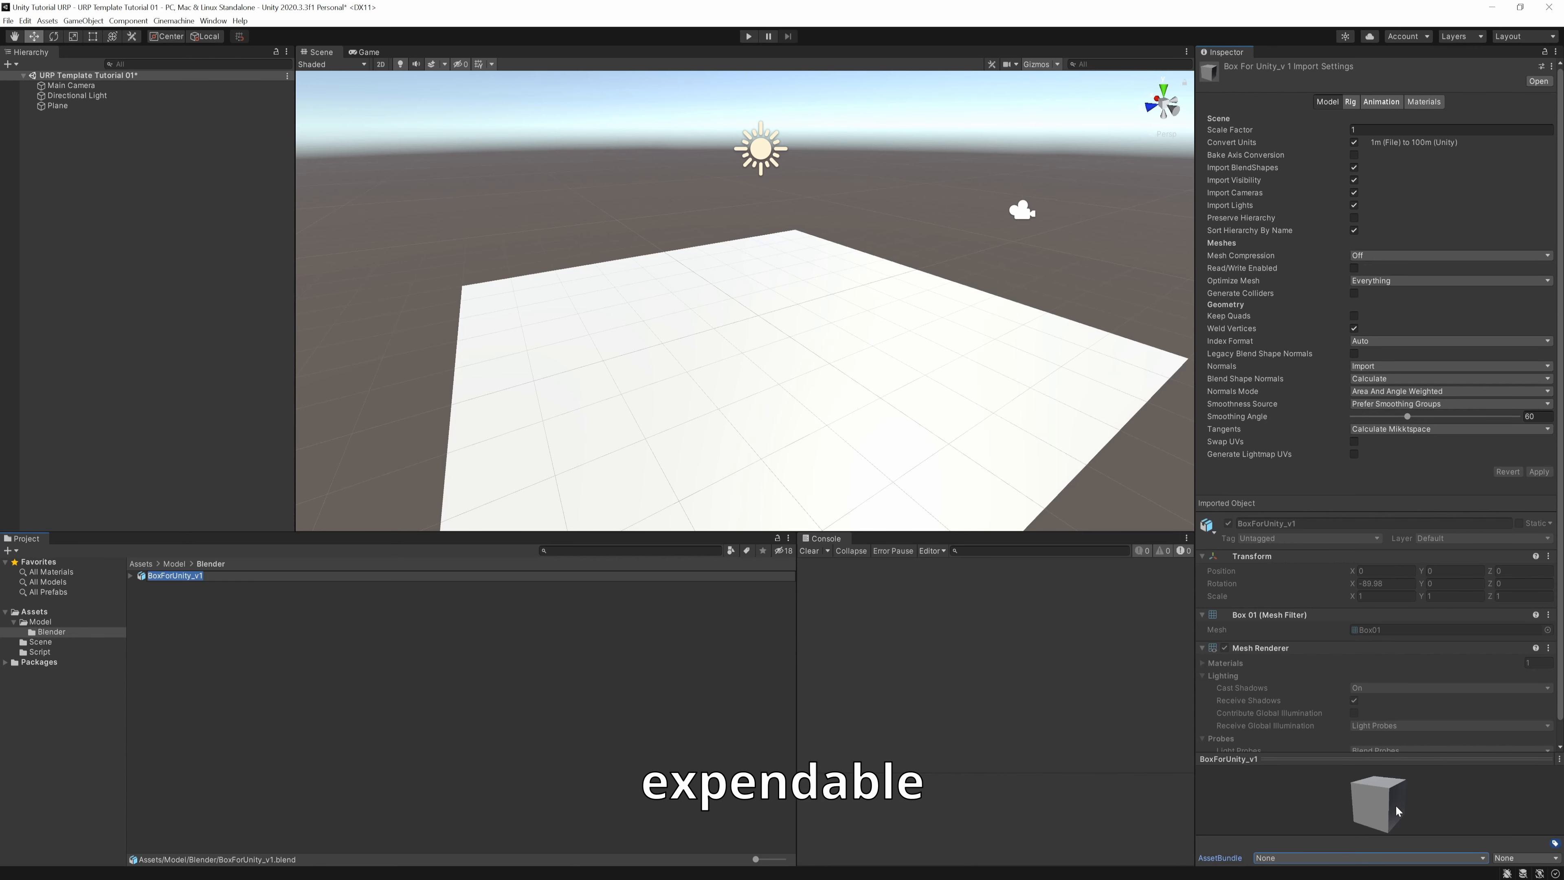
pyautogui.moveTo(1392, 758); pyautogui.dragTo(1407, 568)
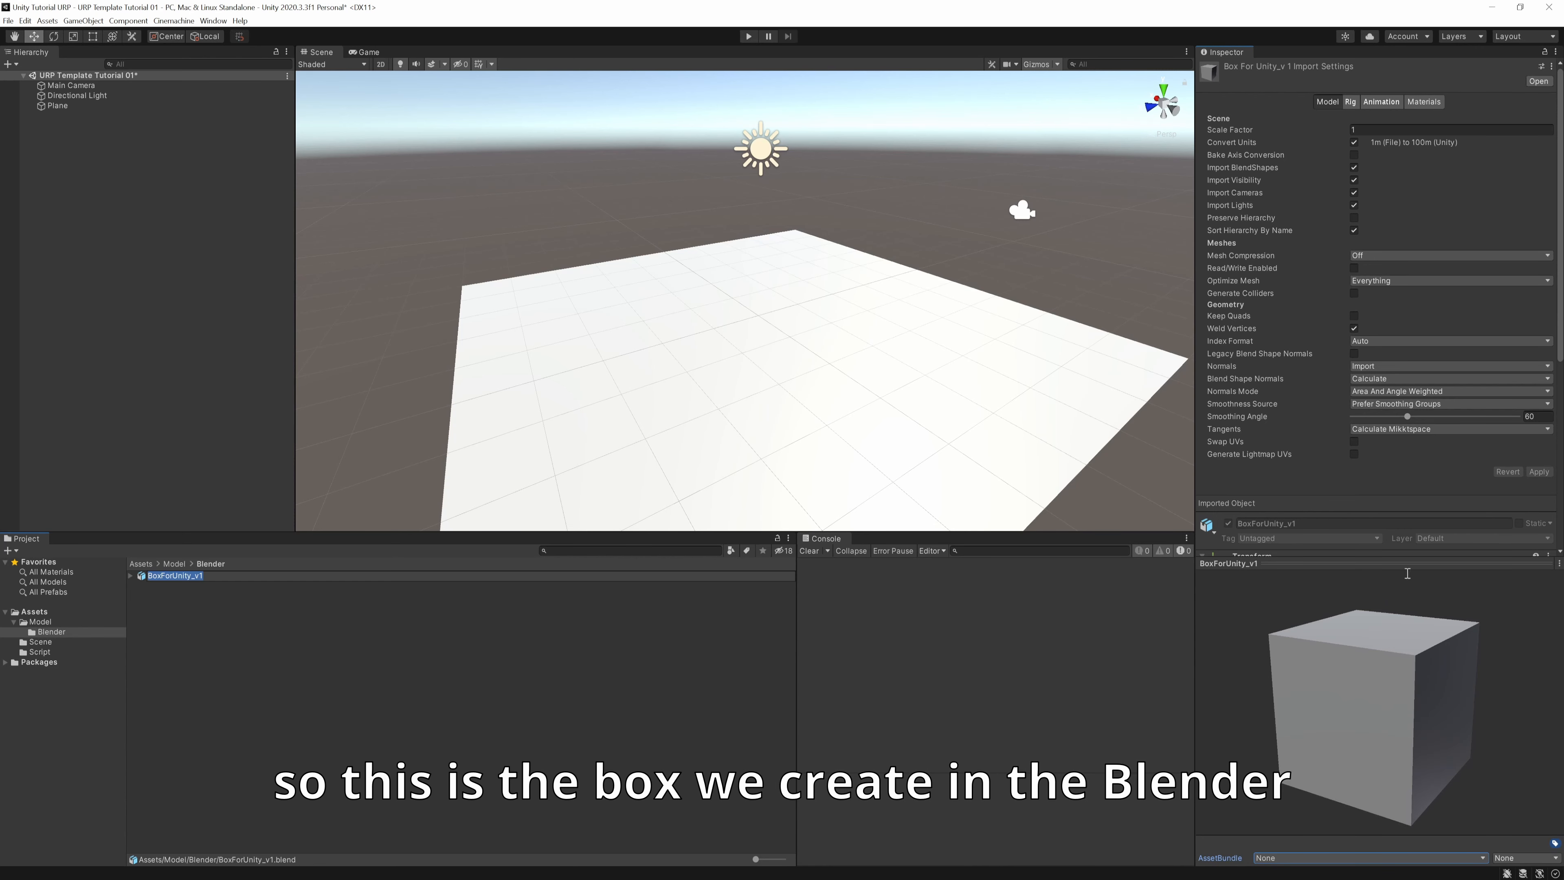
pyautogui.moveTo(1397, 671); pyautogui.dragTo(1372, 702)
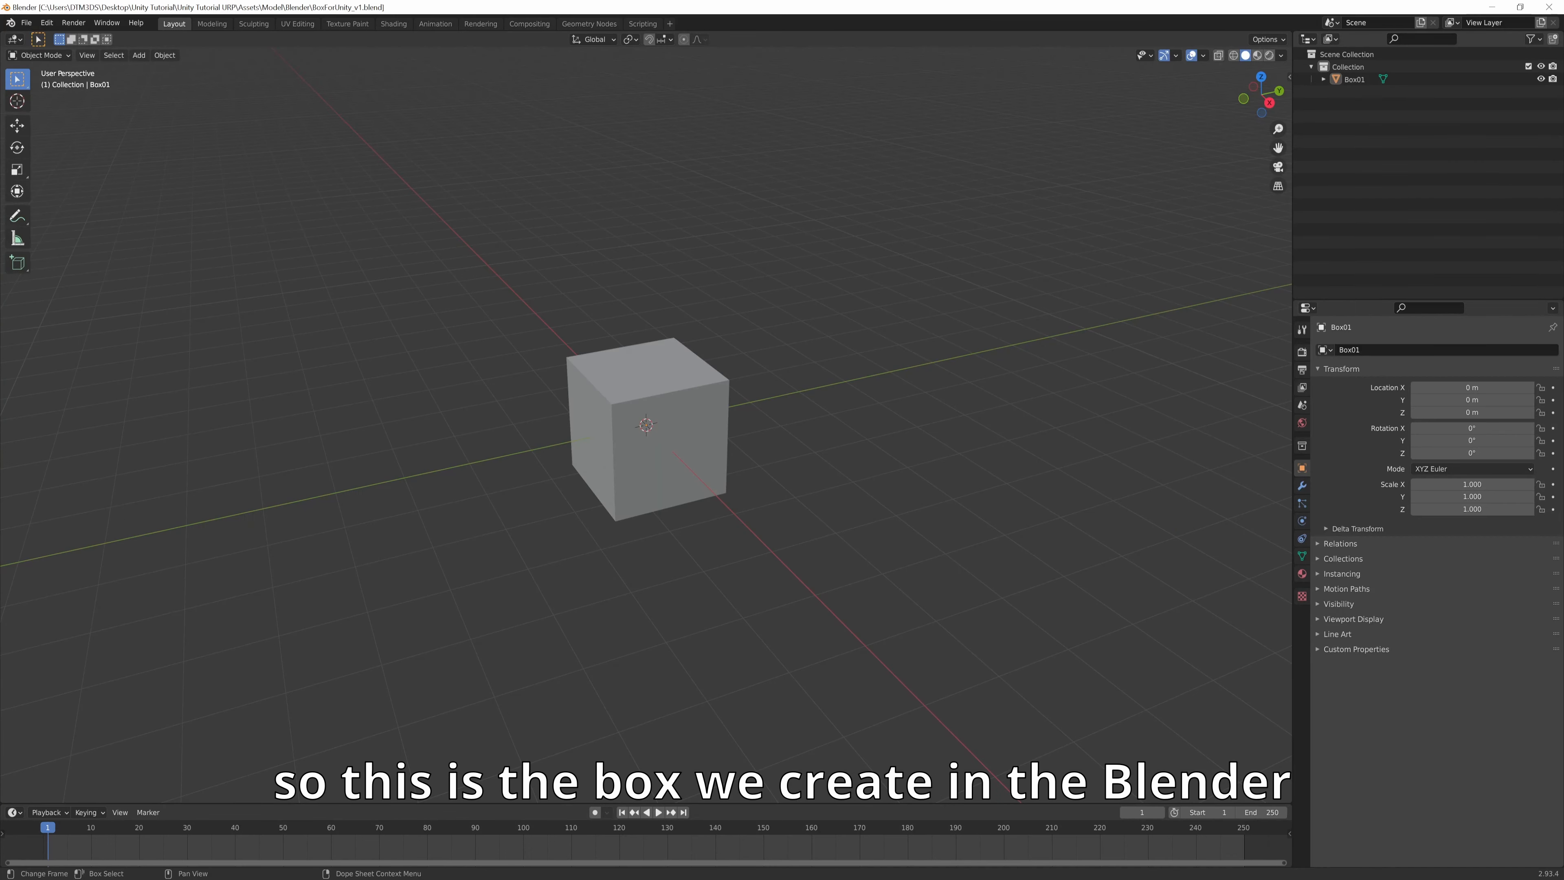
# Switch to Blender, raise the leftmost top corner vertex of Box01 well above the others in Edit Mode, and save the file.
pyautogui.click(621, 434)
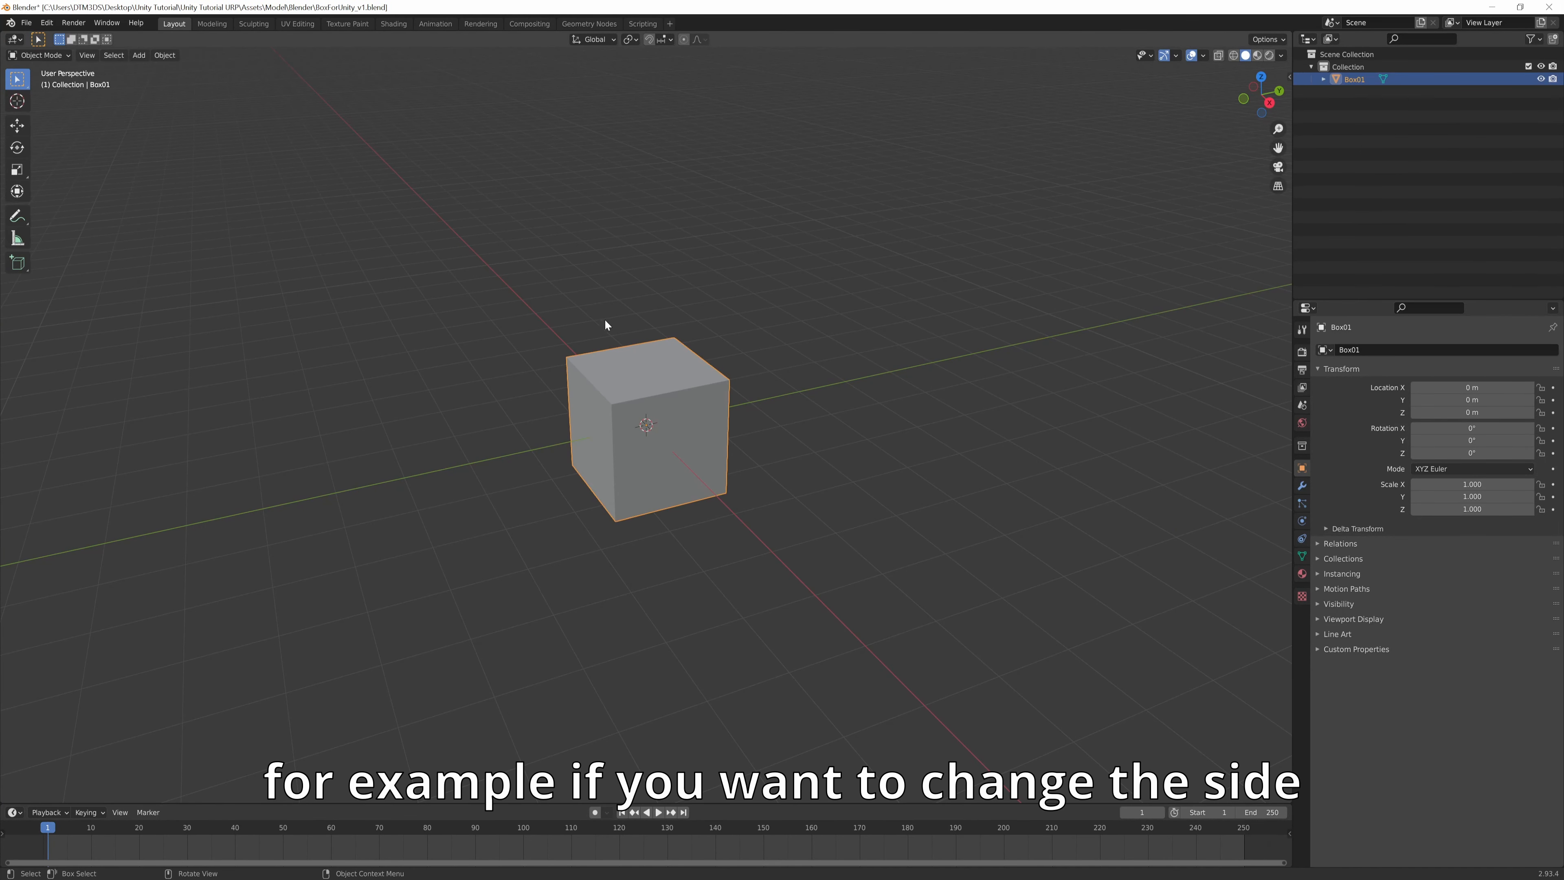
pyautogui.click(43, 54)
pyautogui.click(51, 85)
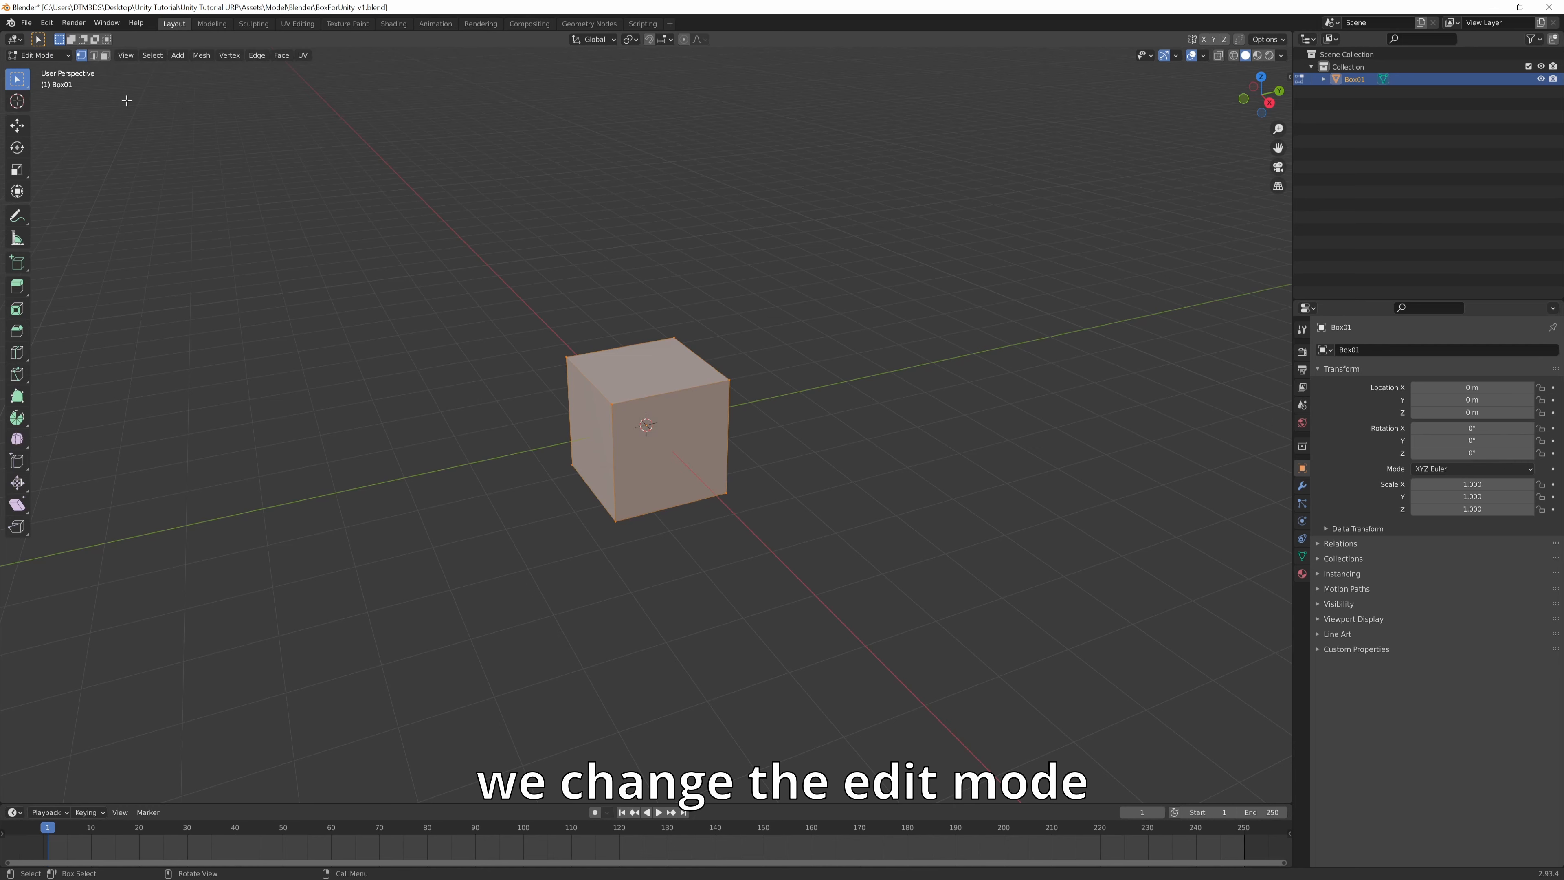
pyautogui.click(566, 357)
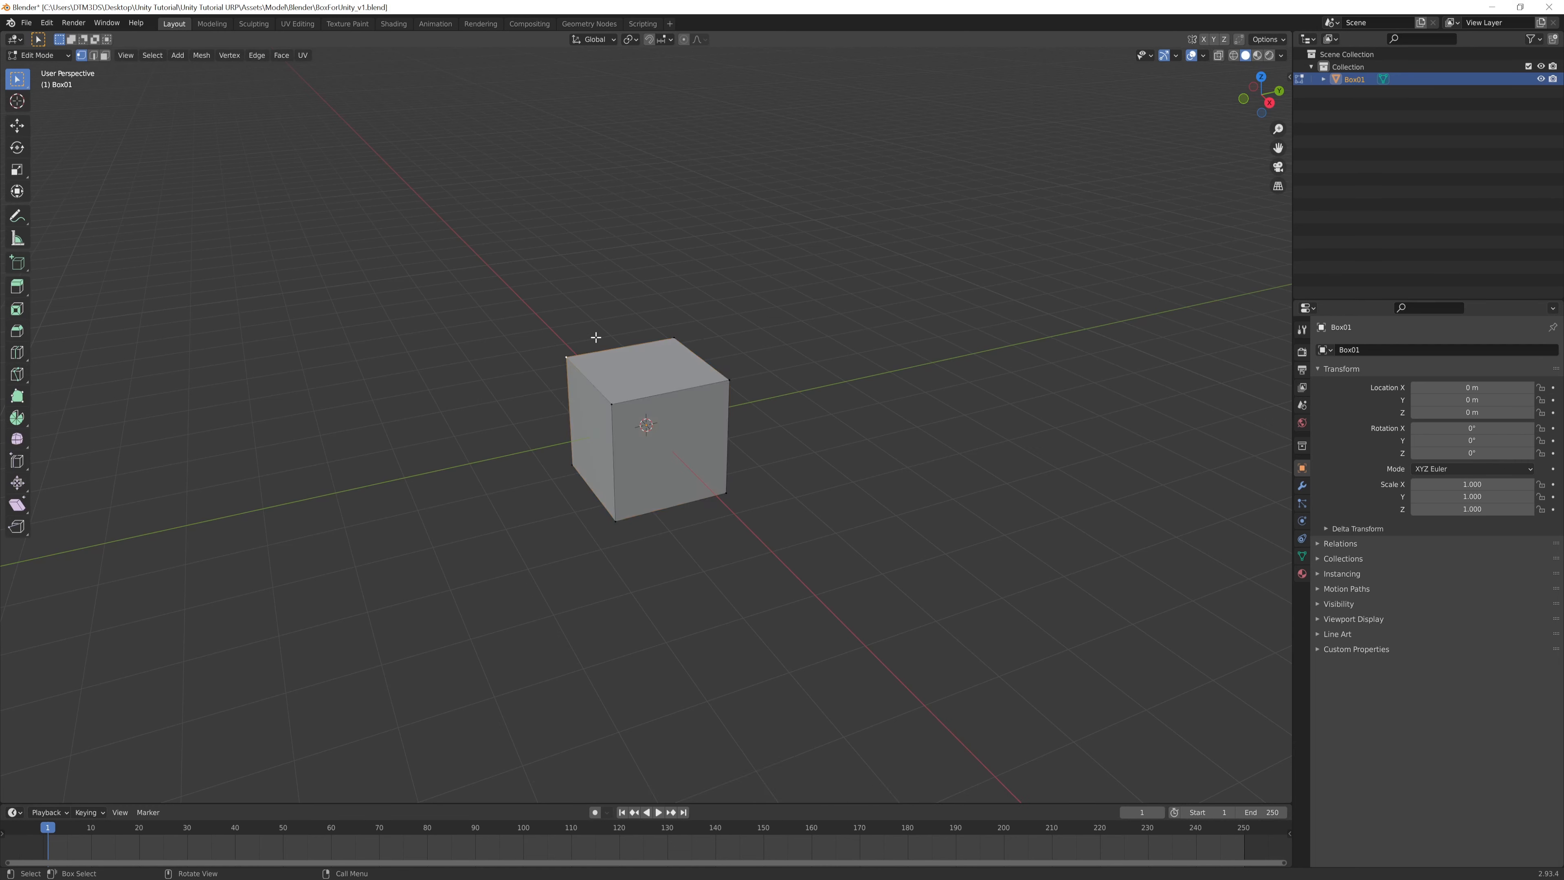
pyautogui.click(17, 125)
pyautogui.moveTo(561, 313); pyautogui.dragTo(578, 209)
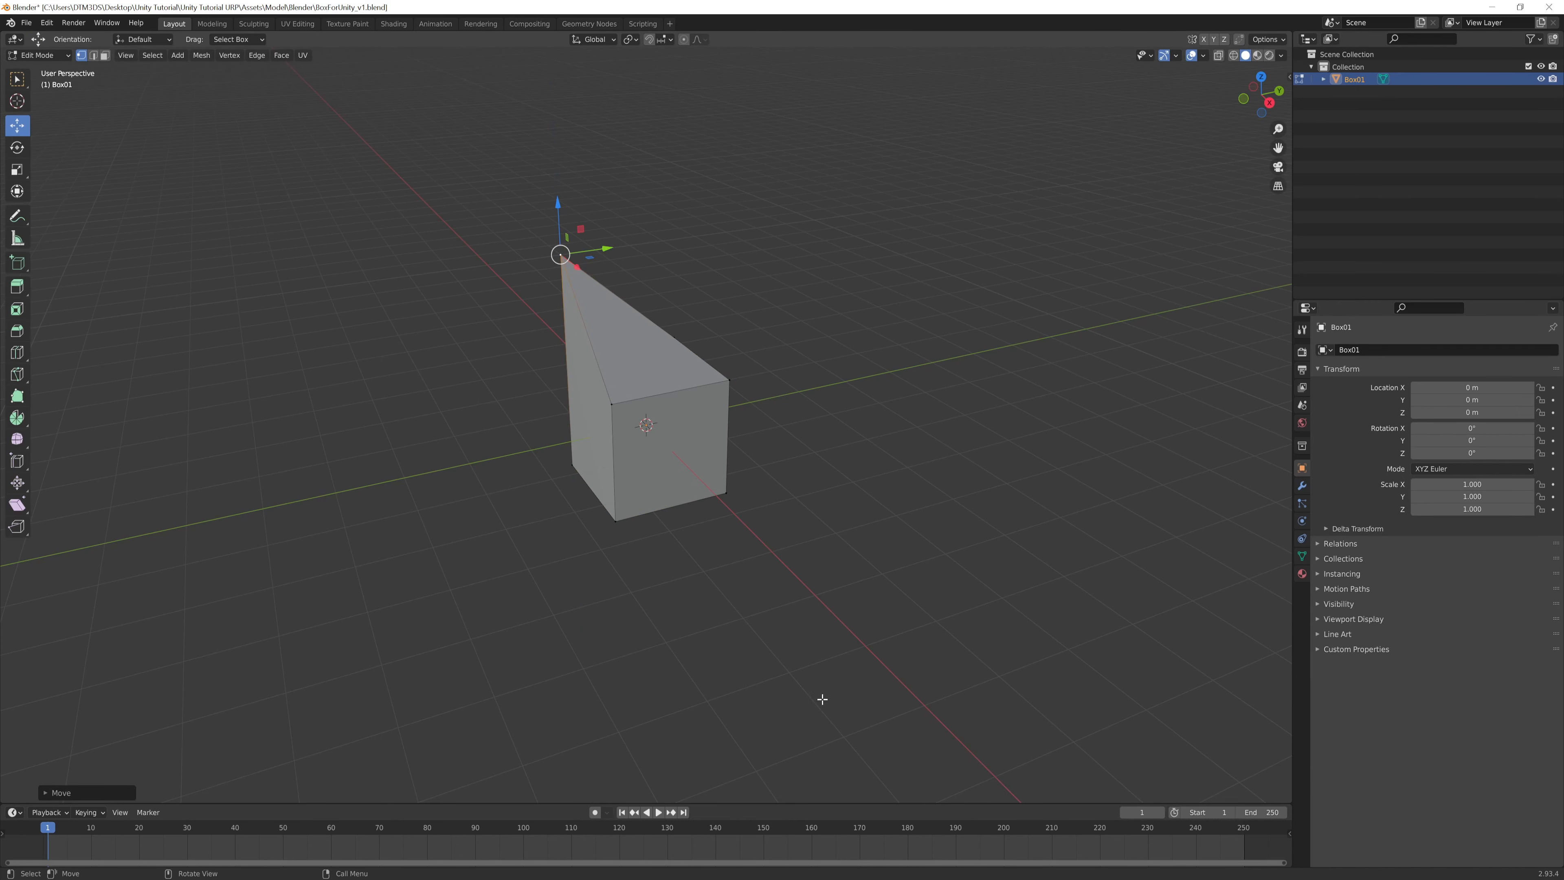
pyautogui.hotkey('ctrl', 's')
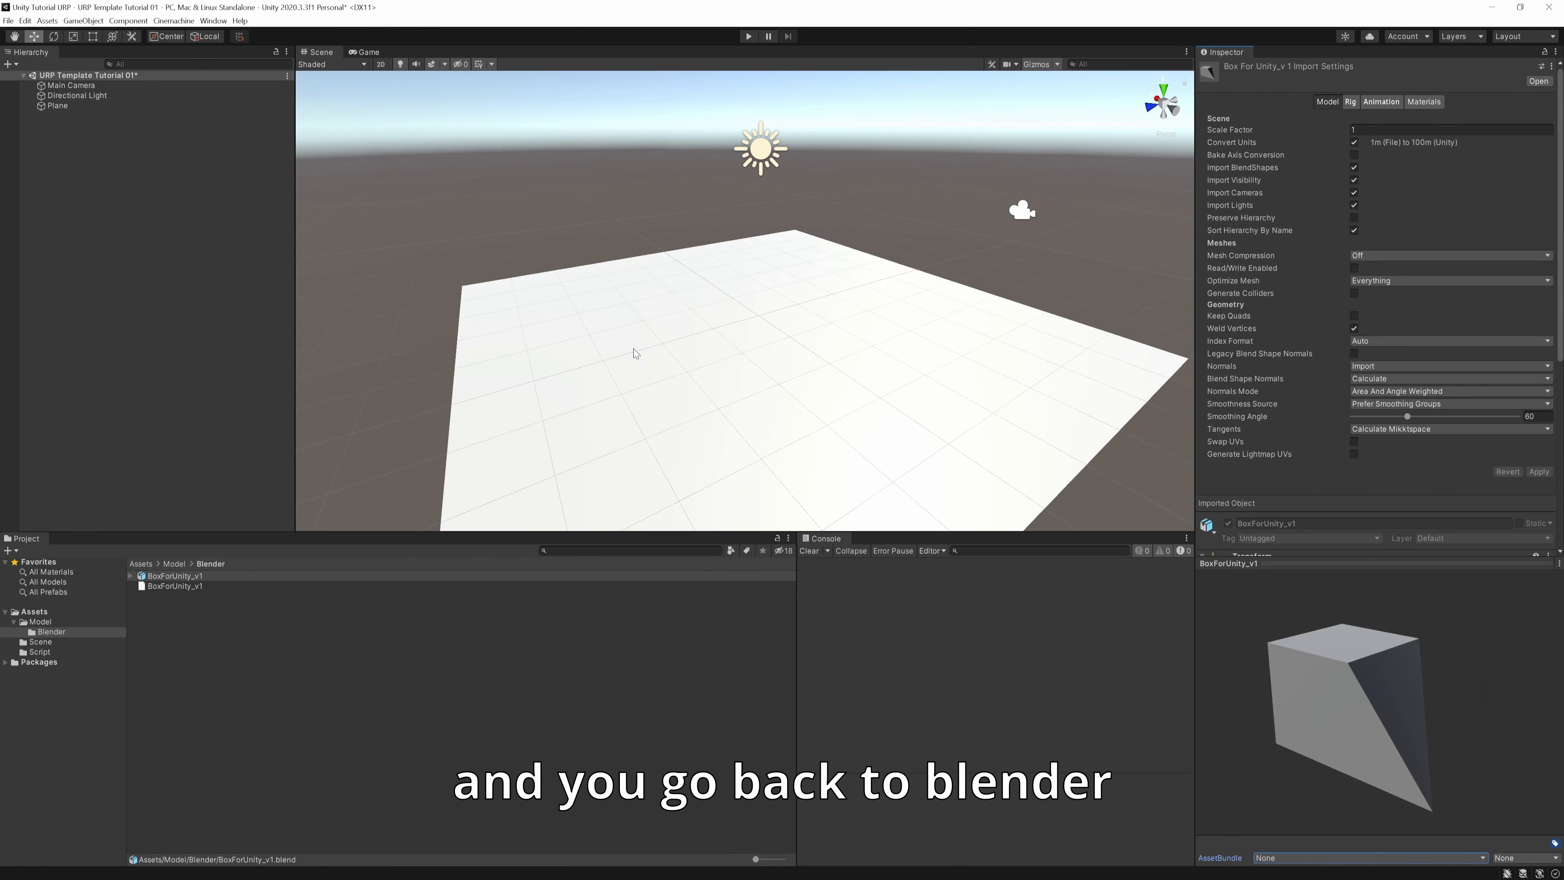
# Switch to Unity, check the updated model preview, and add BoxForUnity_v1 to the scene hierarchy.
pyautogui.moveTo(1379, 695); pyautogui.dragTo(1279, 539)
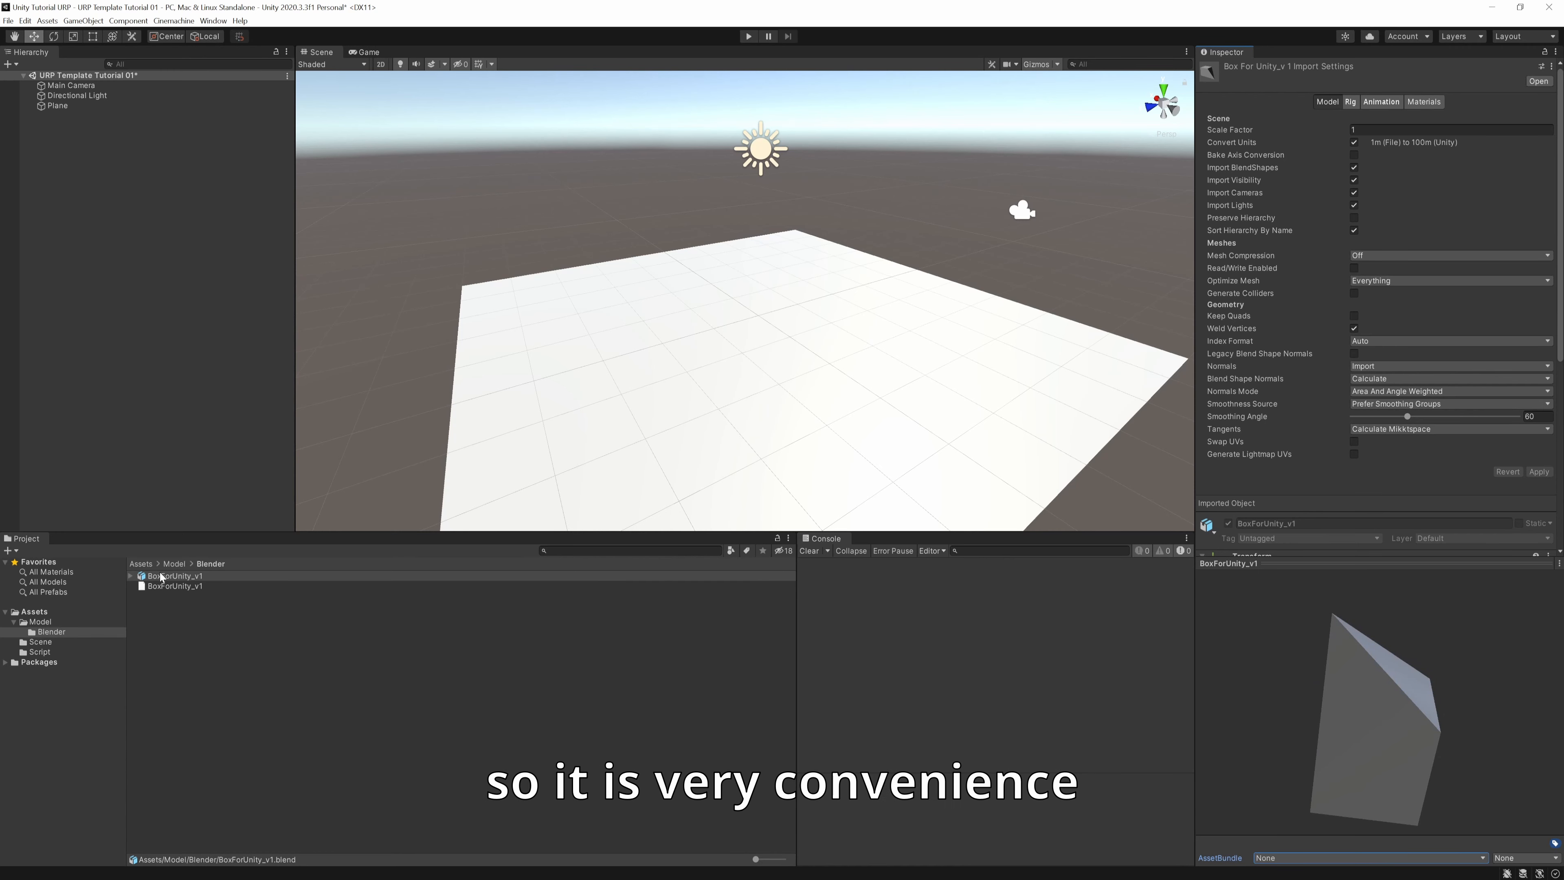
pyautogui.moveTo(161, 577); pyautogui.dragTo(99, 249)
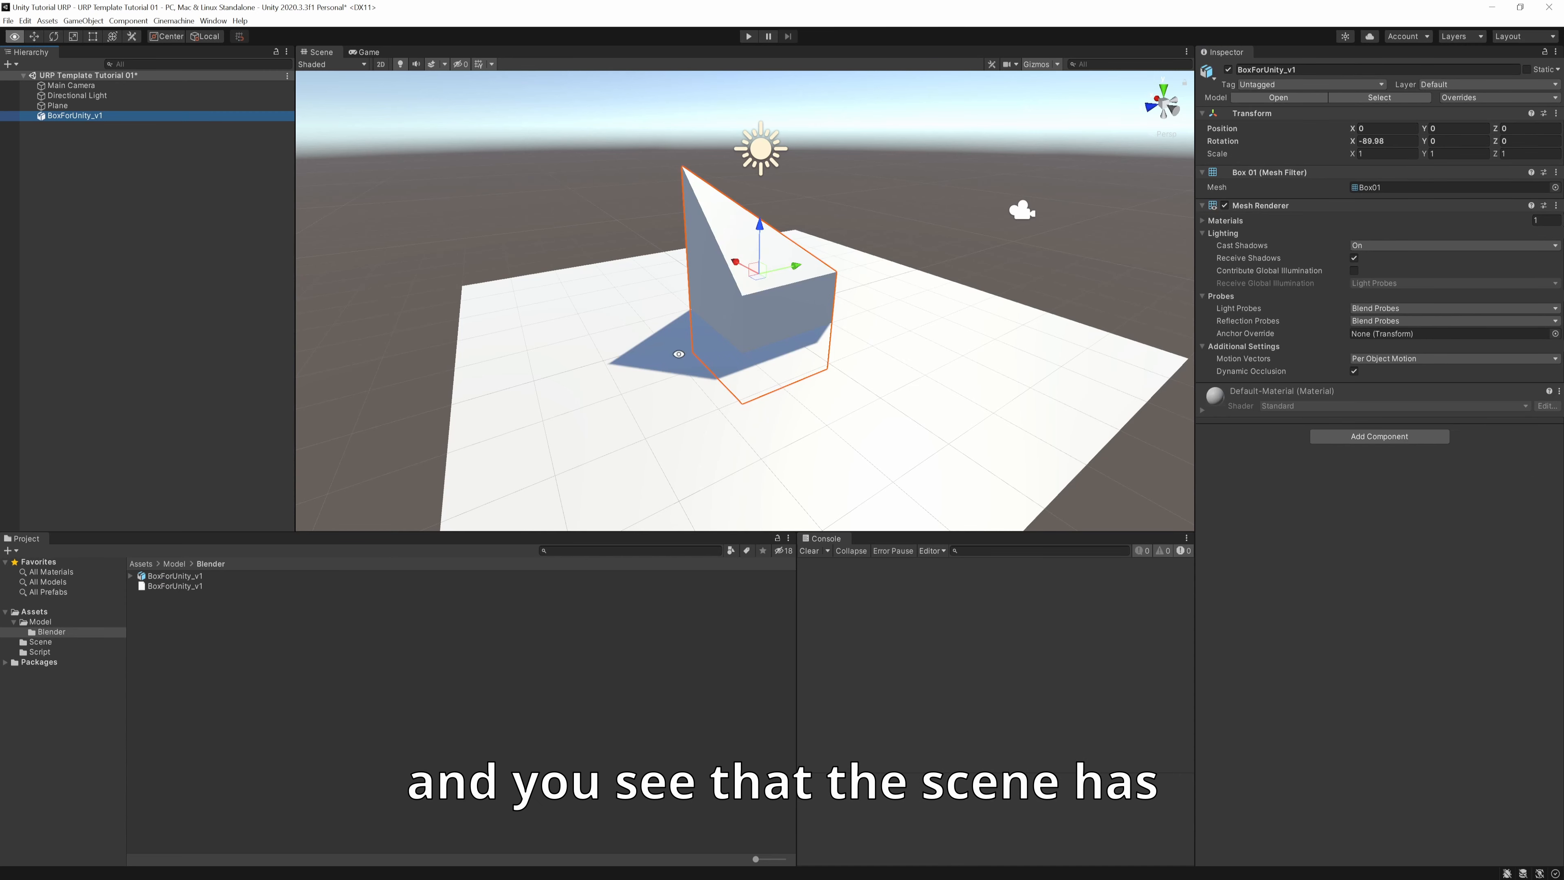
# Surface-snap the BoxForUnity_v1 object onto the plane at about X -0.84, Y 1, Z 0.40, and save the scene.
pyautogui.keyDown('alt'); pyautogui.moveTo(680, 318); pyautogui.dragTo(726, 310); pyautogui.keyUp('alt')
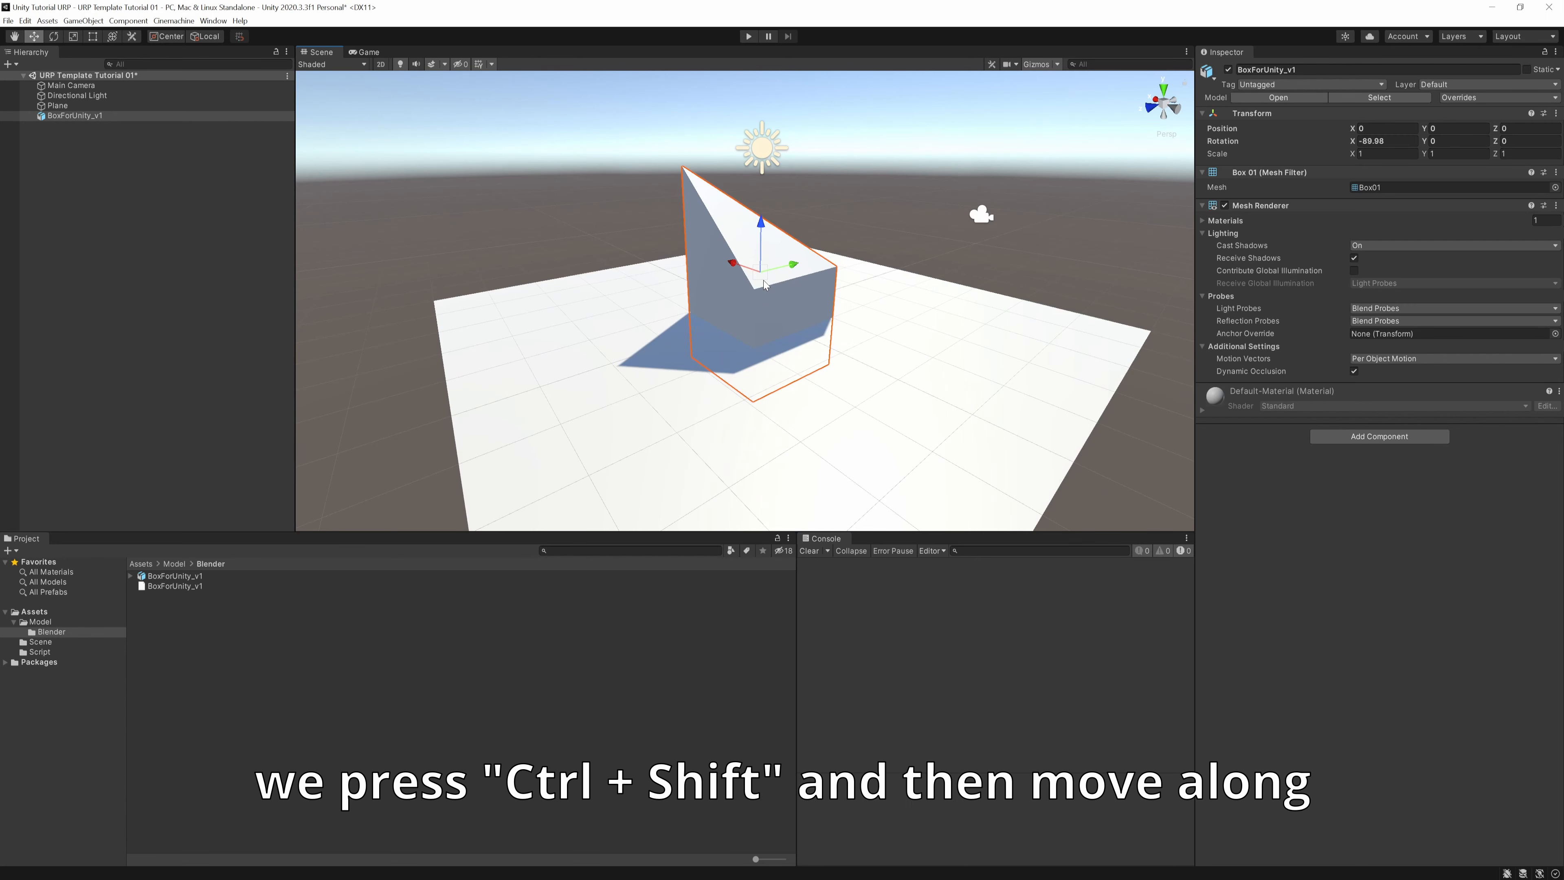
pyautogui.keyDown('ctrl'); pyautogui.keyDown('shift'); pyautogui.moveTo(763, 283); pyautogui.dragTo(773, 336); pyautogui.keyUp('shift'); pyautogui.keyUp('ctrl')
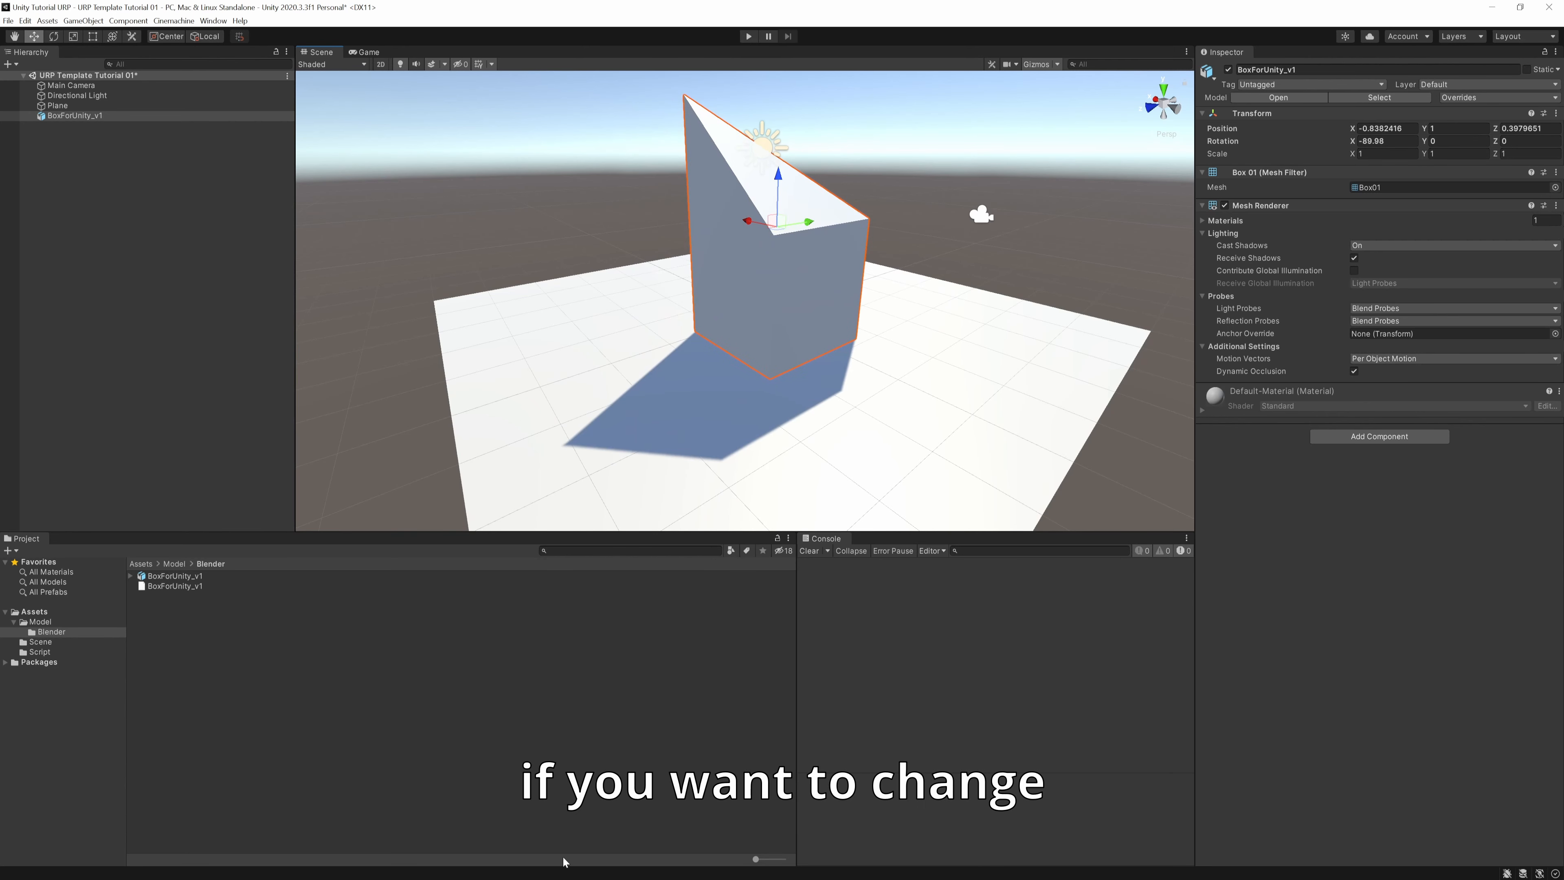
pyautogui.hotkey('ctrl', 's')
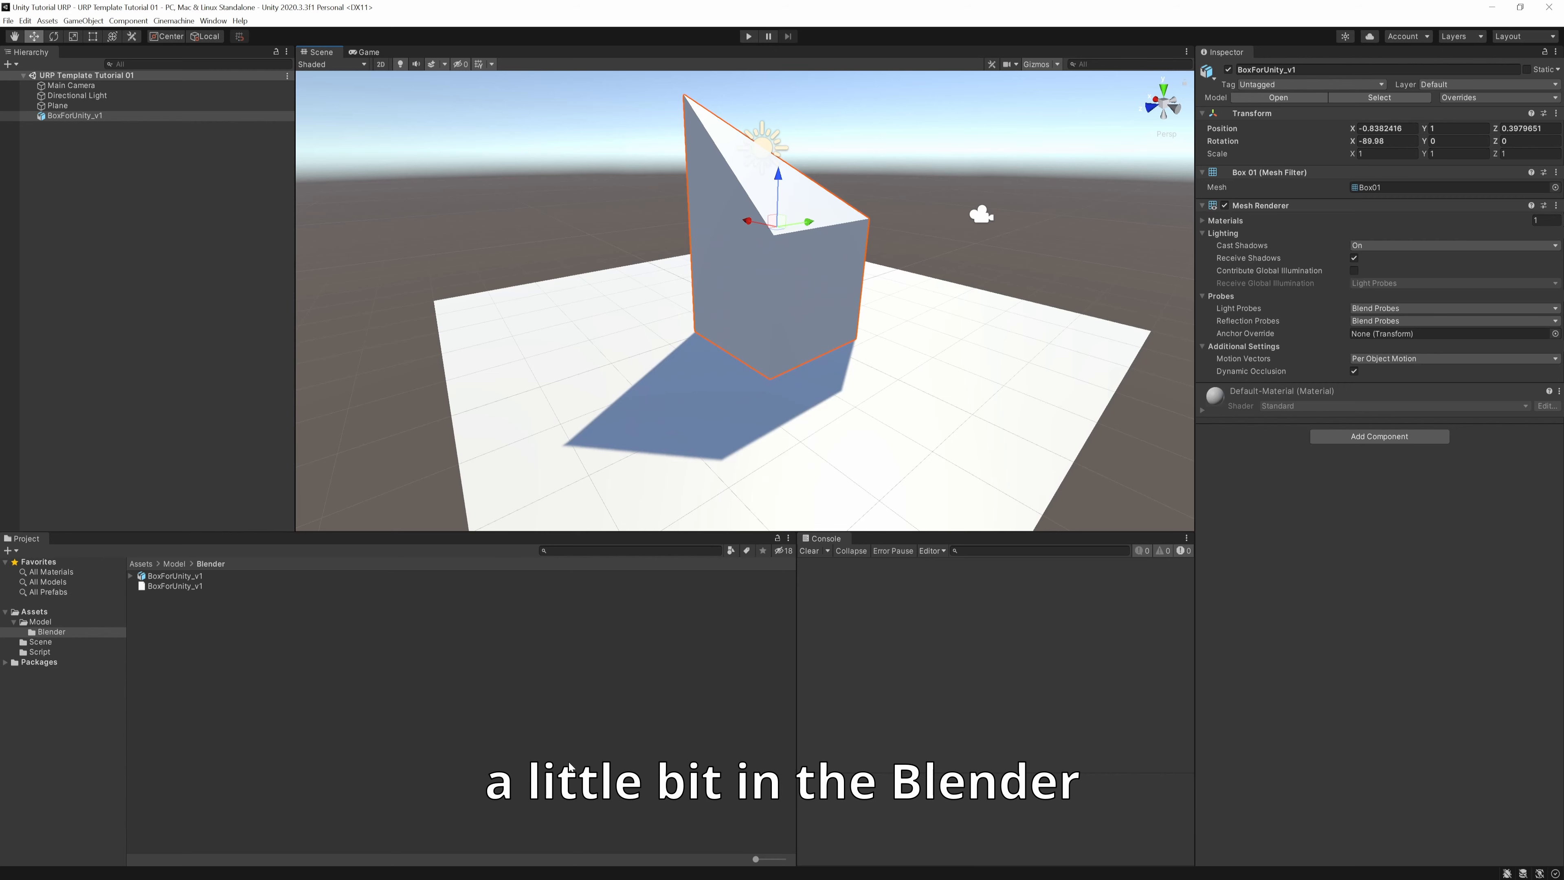
# Switch to Blender, pull Box01's lower front-right corner vertex outward along the Y axis, and save the file.
pyautogui.hotkey('alt', 'Tab')
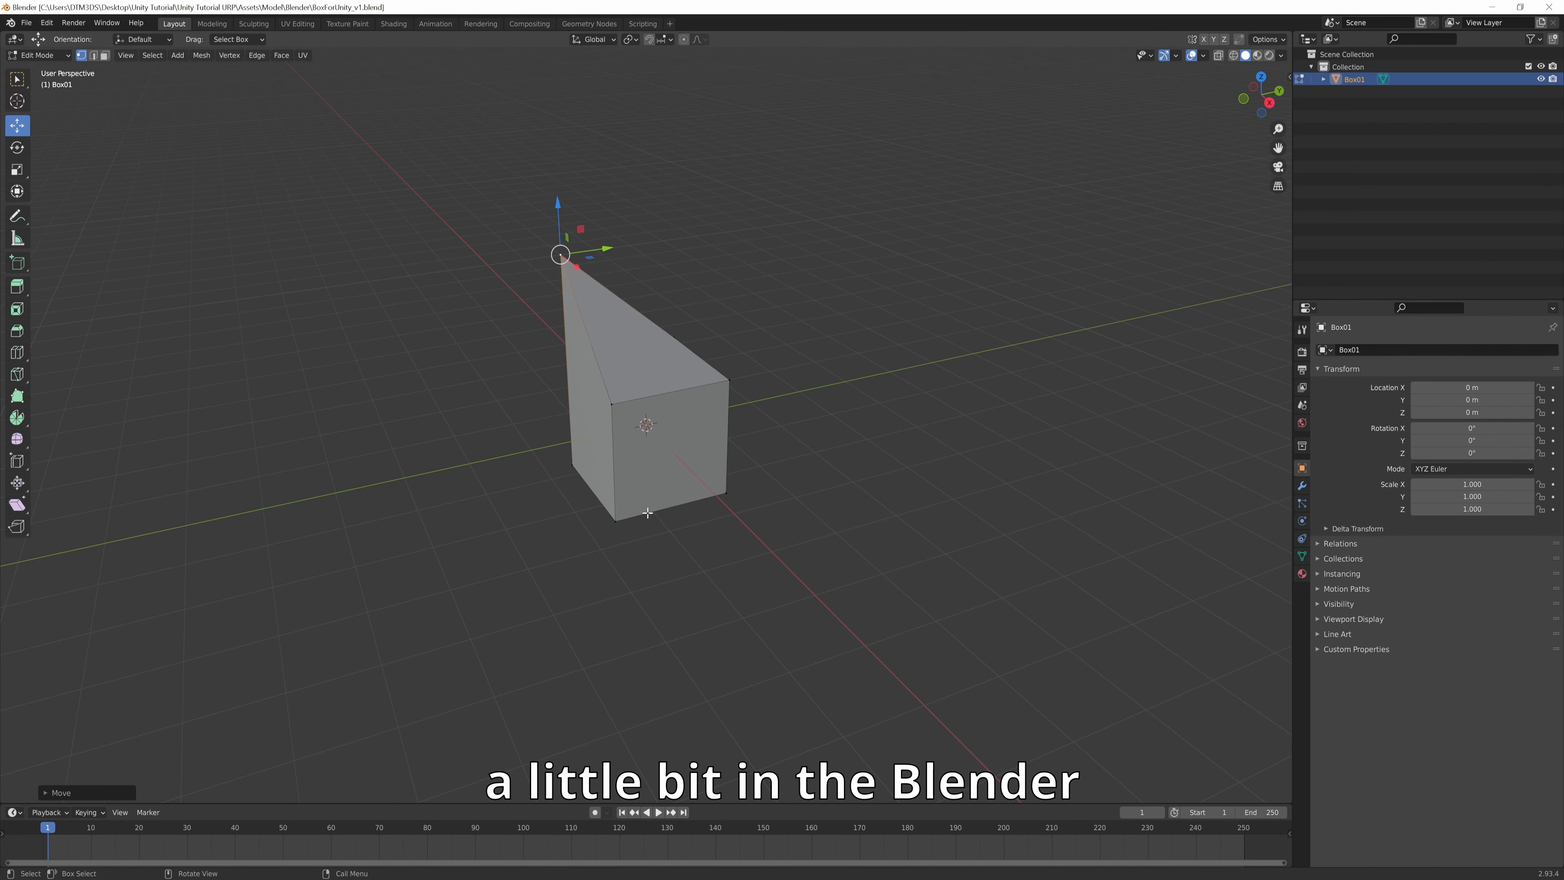
pyautogui.click(726, 382)
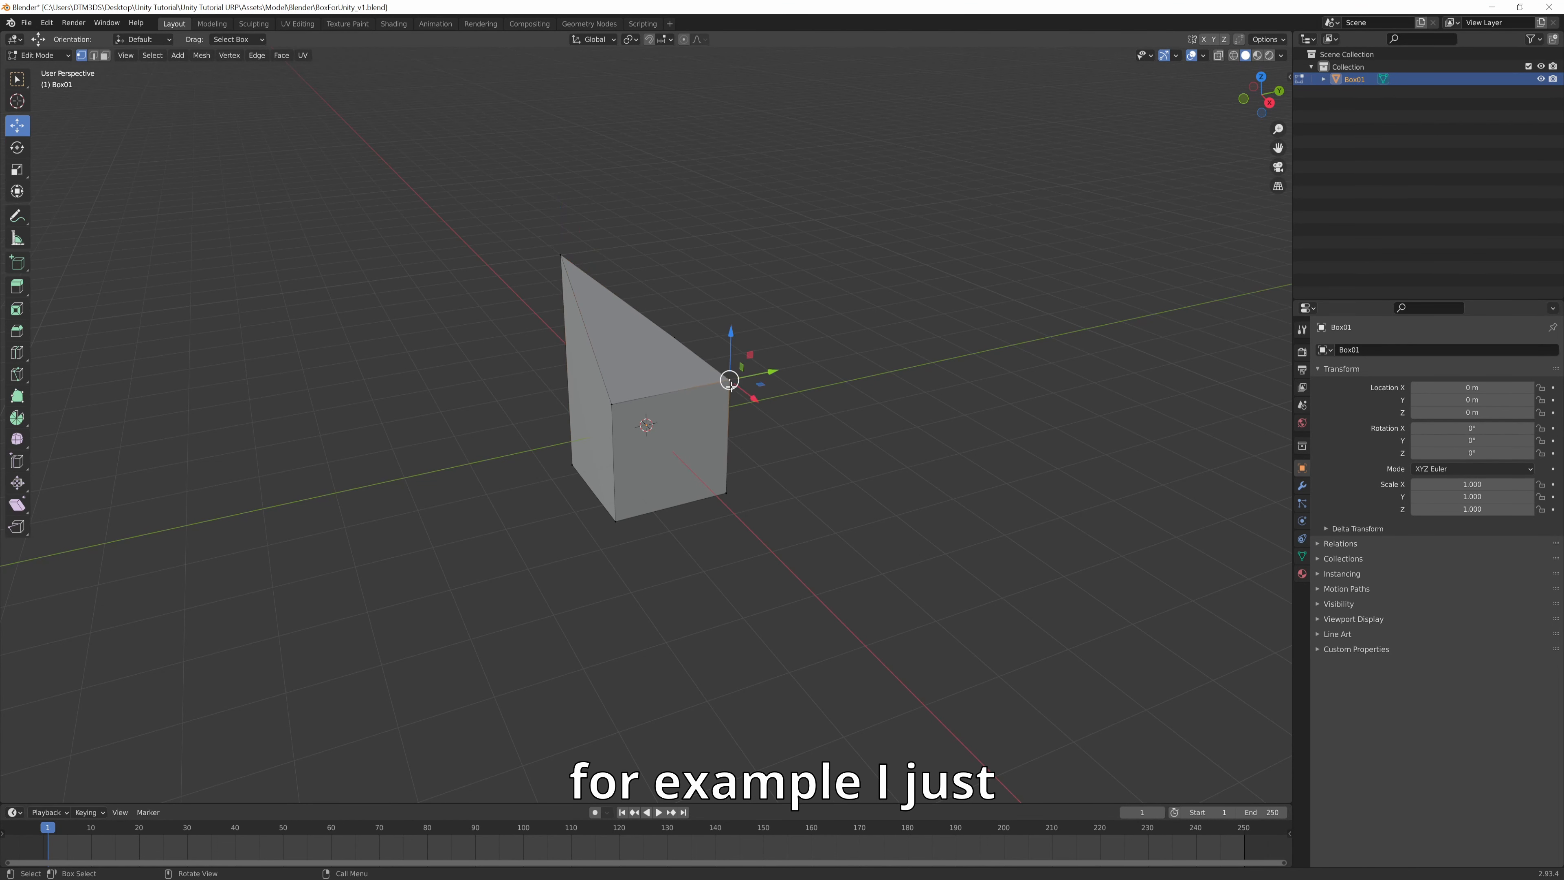
pyautogui.click(612, 405)
pyautogui.click(725, 493)
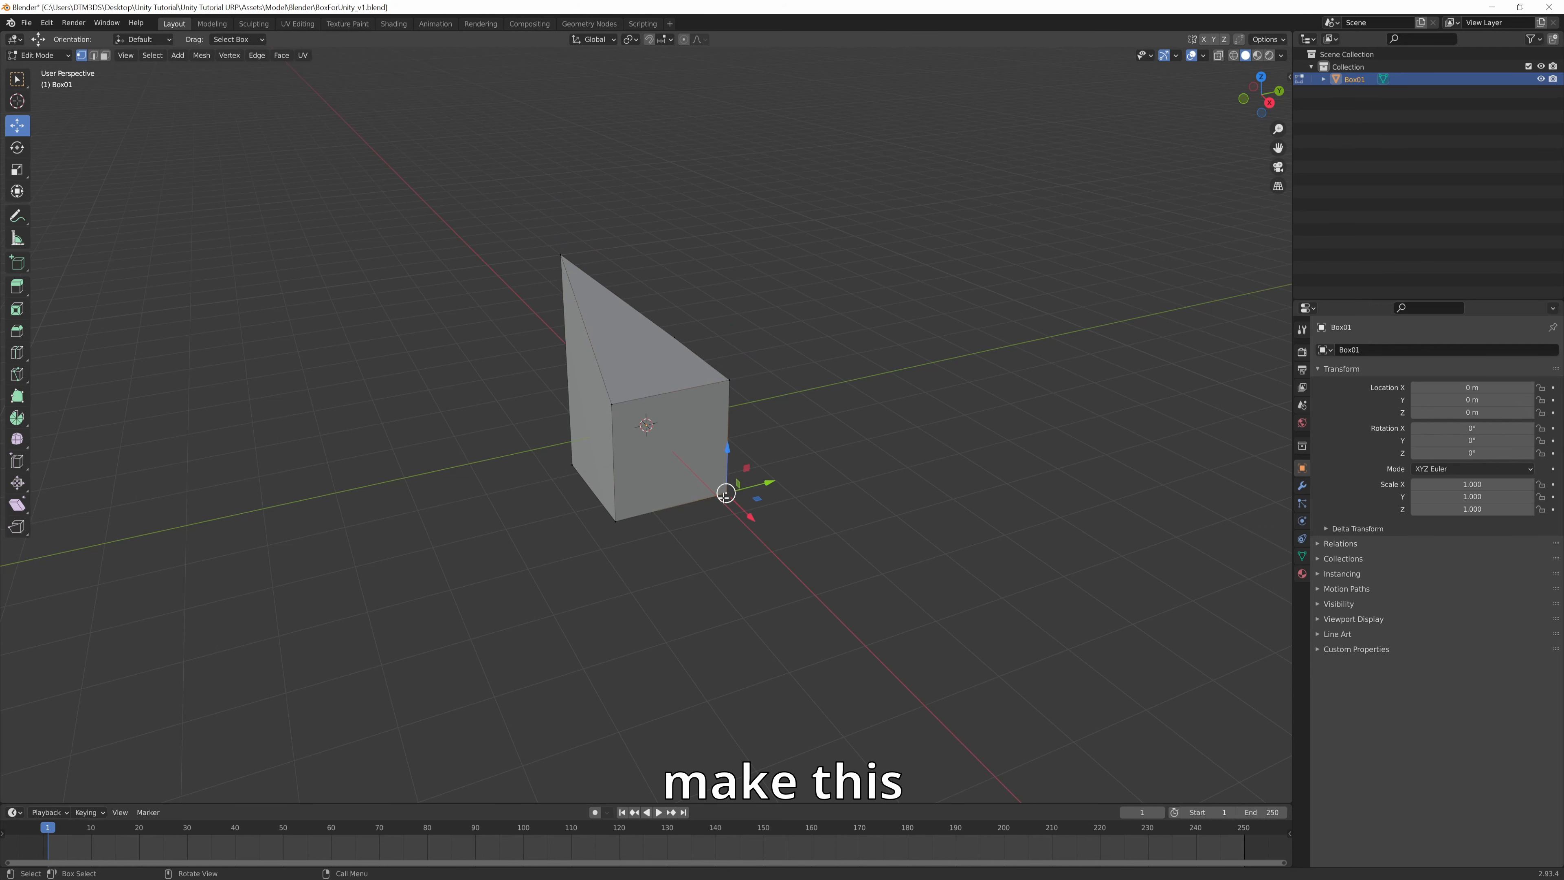
pyautogui.moveTo(770, 483); pyautogui.dragTo(889, 482)
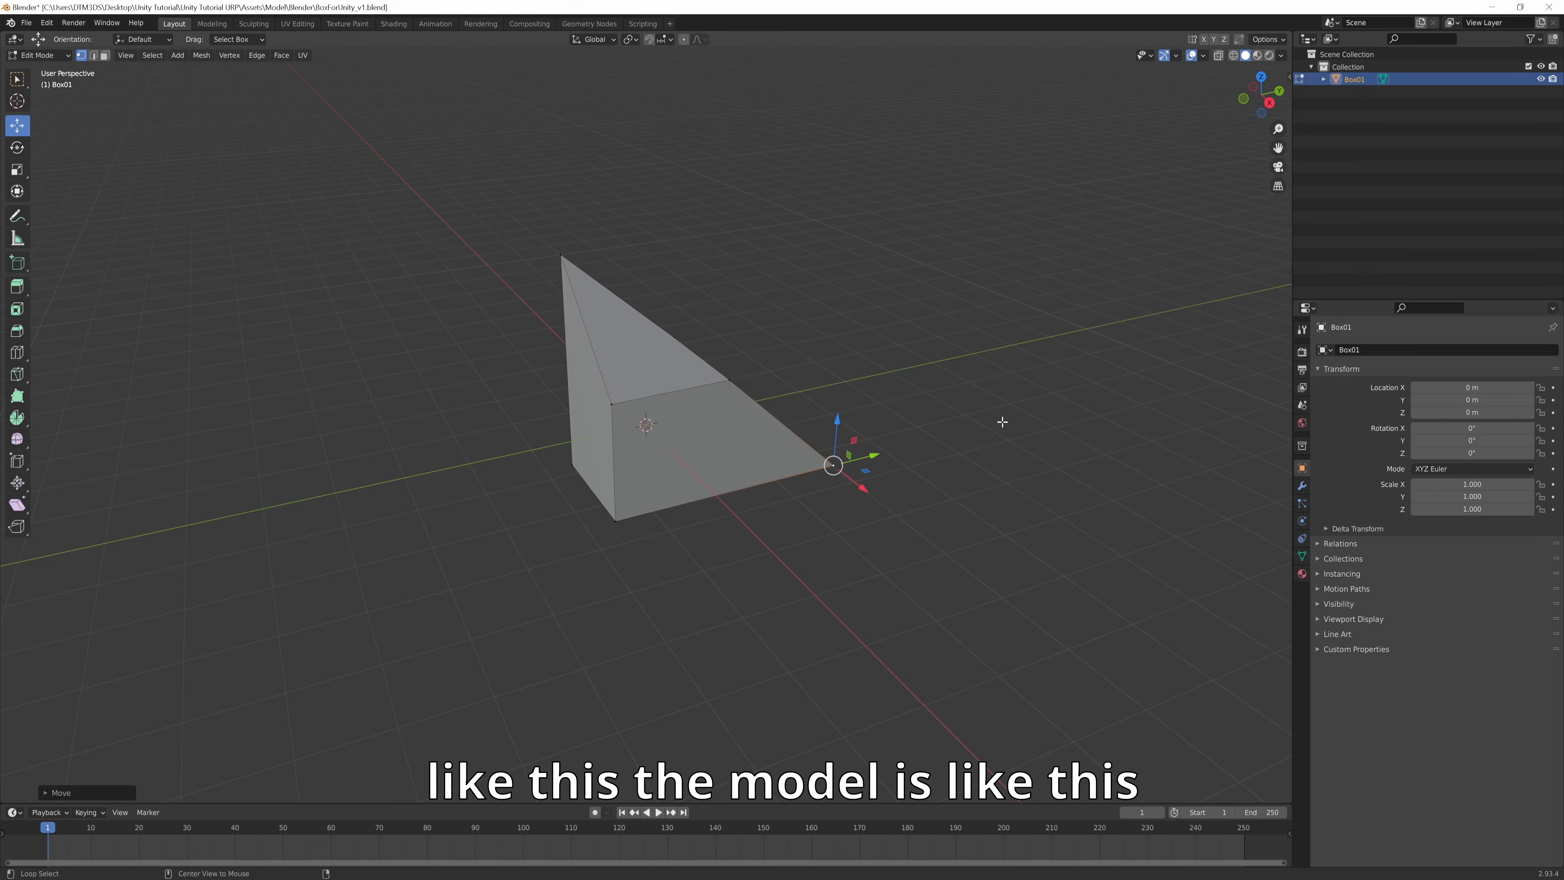
pyautogui.moveTo(1267, 104); pyautogui.dragTo(848, 645)
pyautogui.hotkey('ctrl', 's')
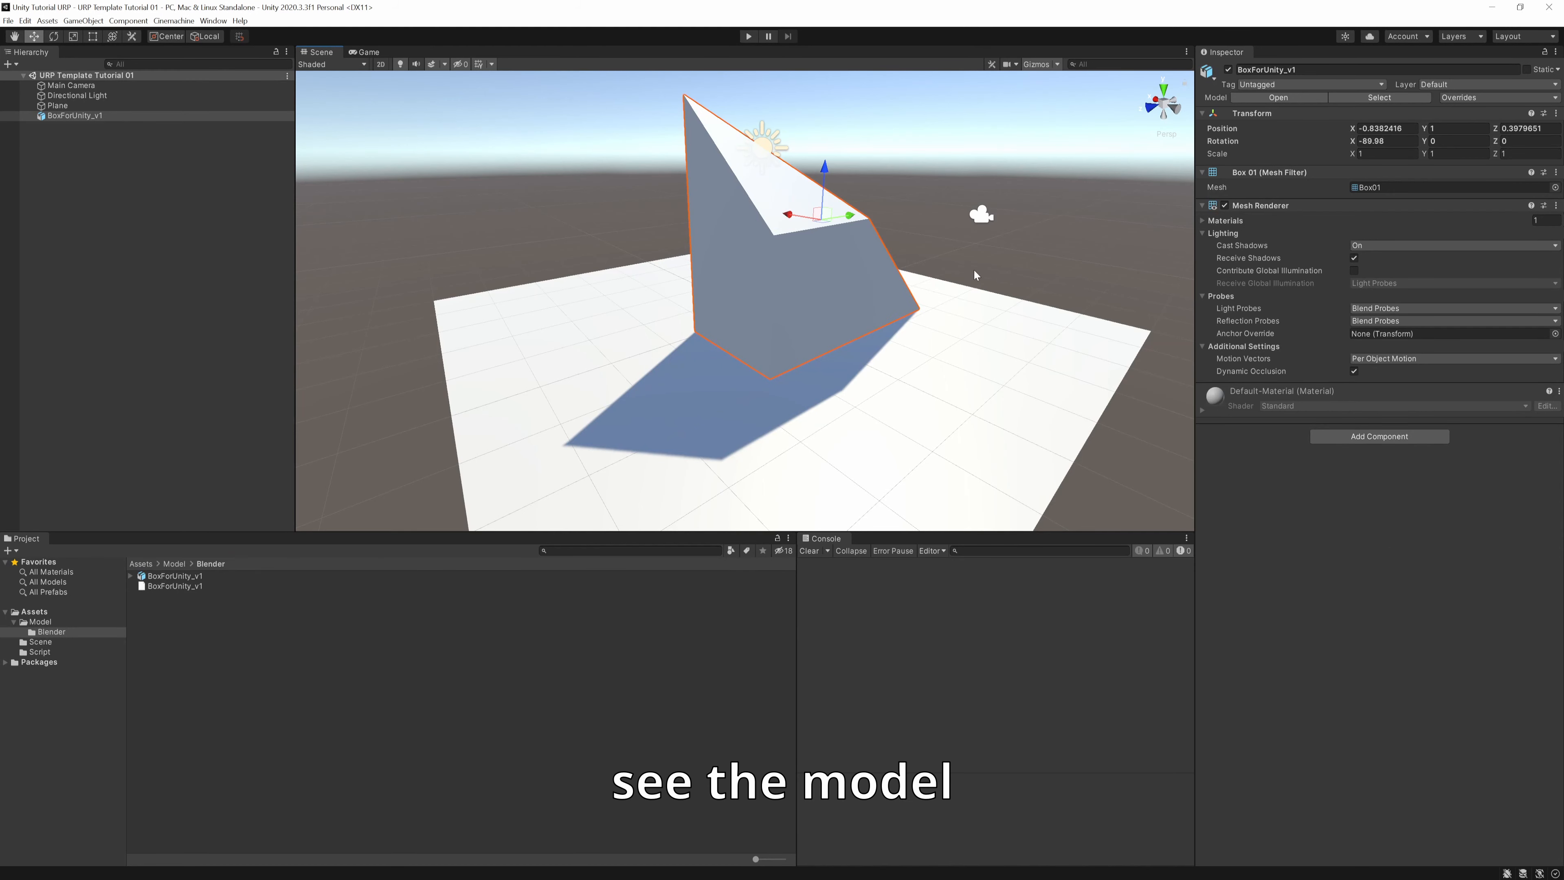
# In Unity, examine the updated BoxForUnity_v1 from several sides in the scene and in the asset preview.
pyautogui.keyDown('alt'); pyautogui.moveTo(974, 270); pyautogui.dragTo(611, 257); pyautogui.keyUp('alt')
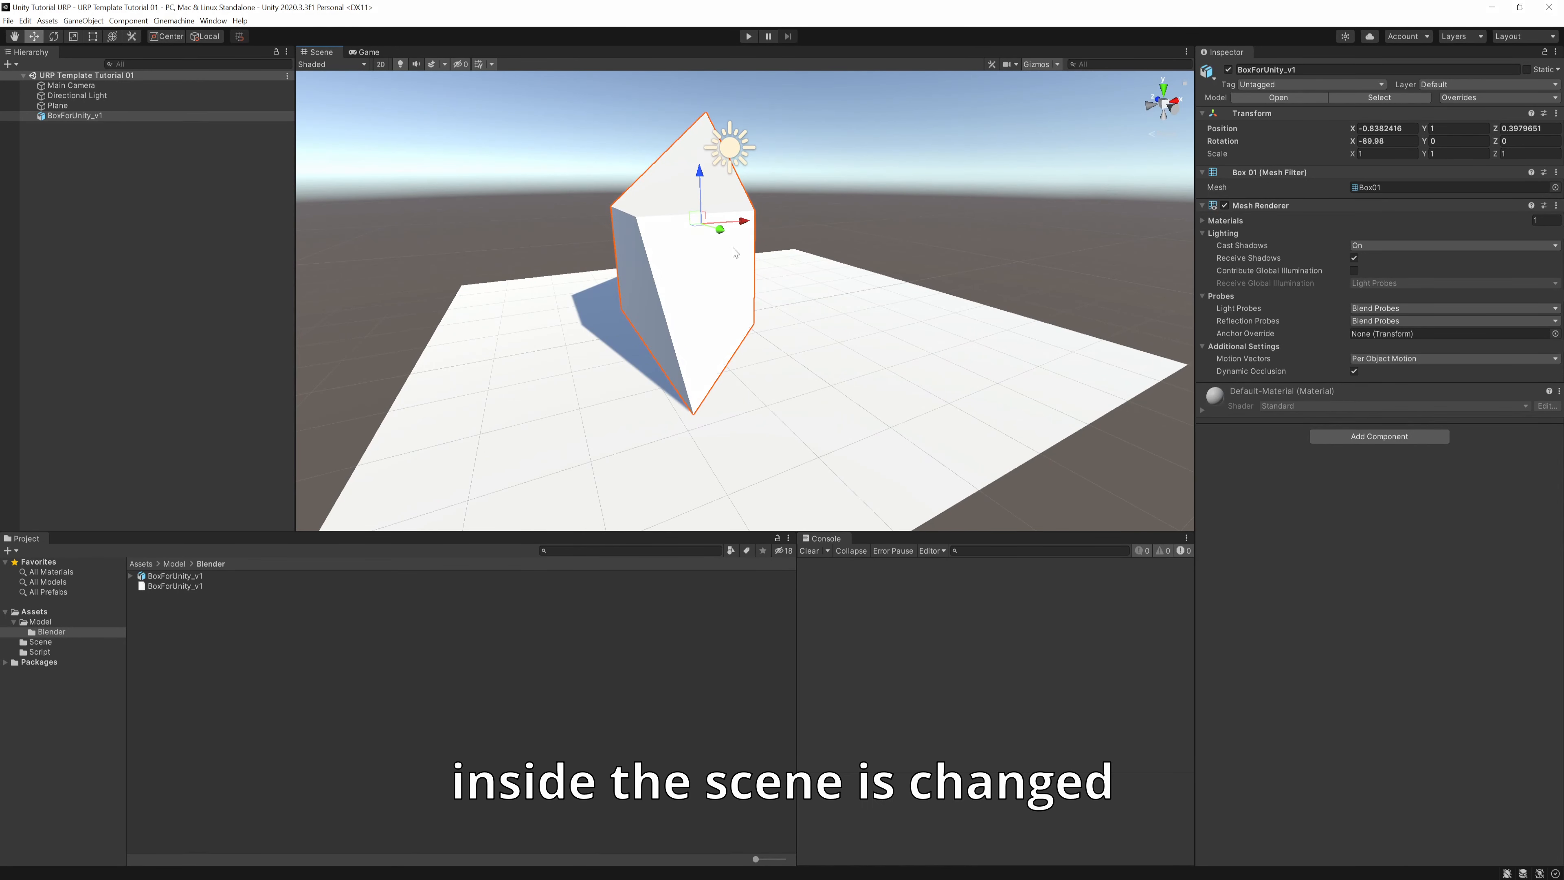
pyautogui.keyDown('alt'); pyautogui.moveTo(622, 268); pyautogui.dragTo(800, 268); pyautogui.keyUp('alt')
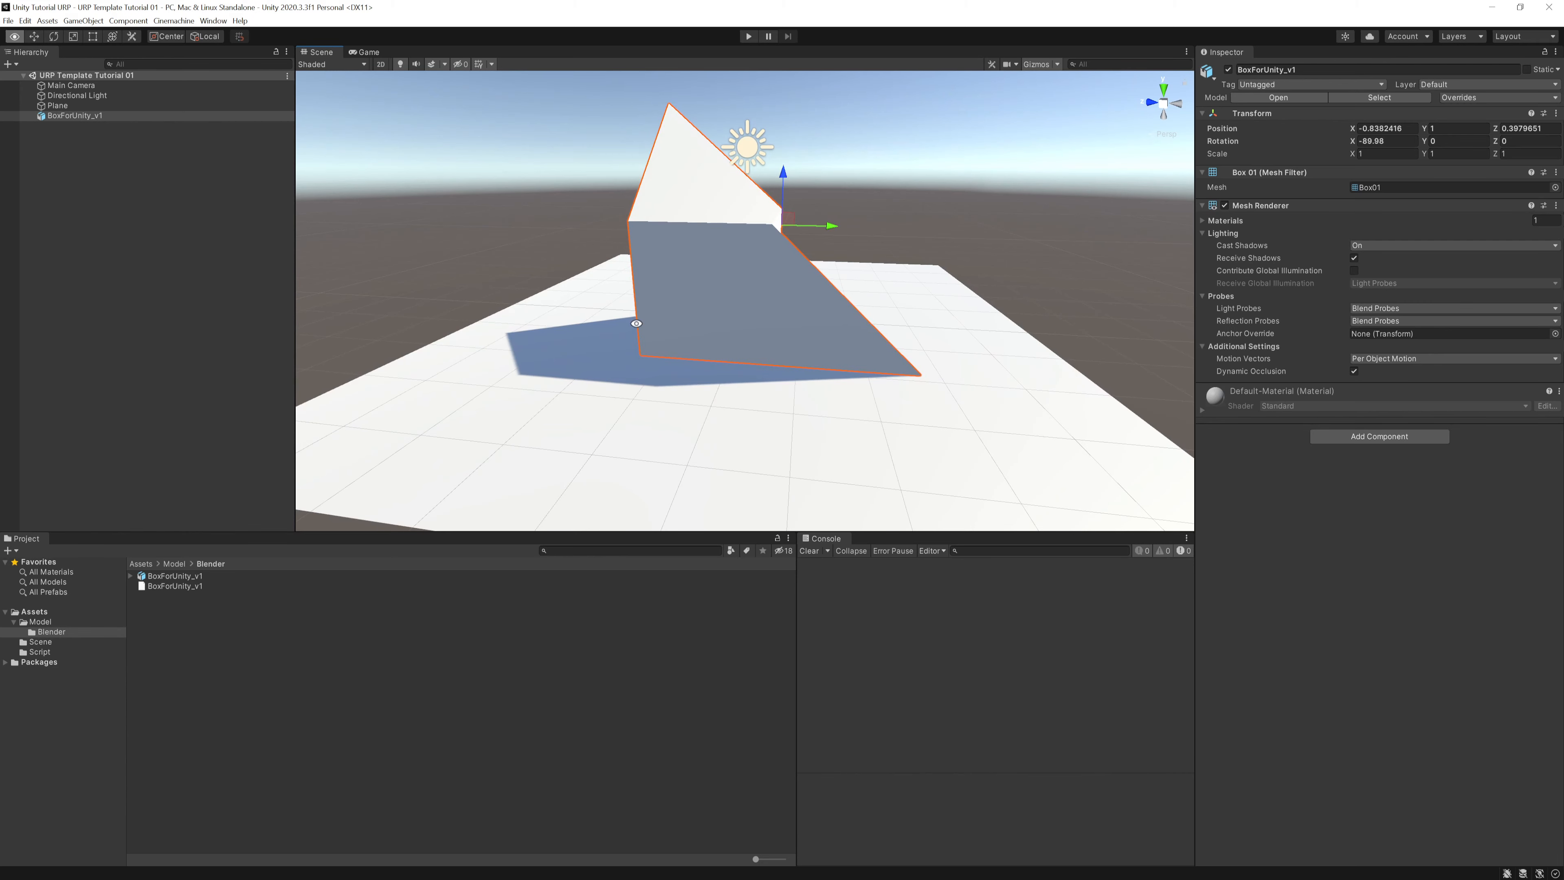
pyautogui.keyDown('alt'); pyautogui.moveTo(636, 323); pyautogui.dragTo(542, 323); pyautogui.keyUp('alt')
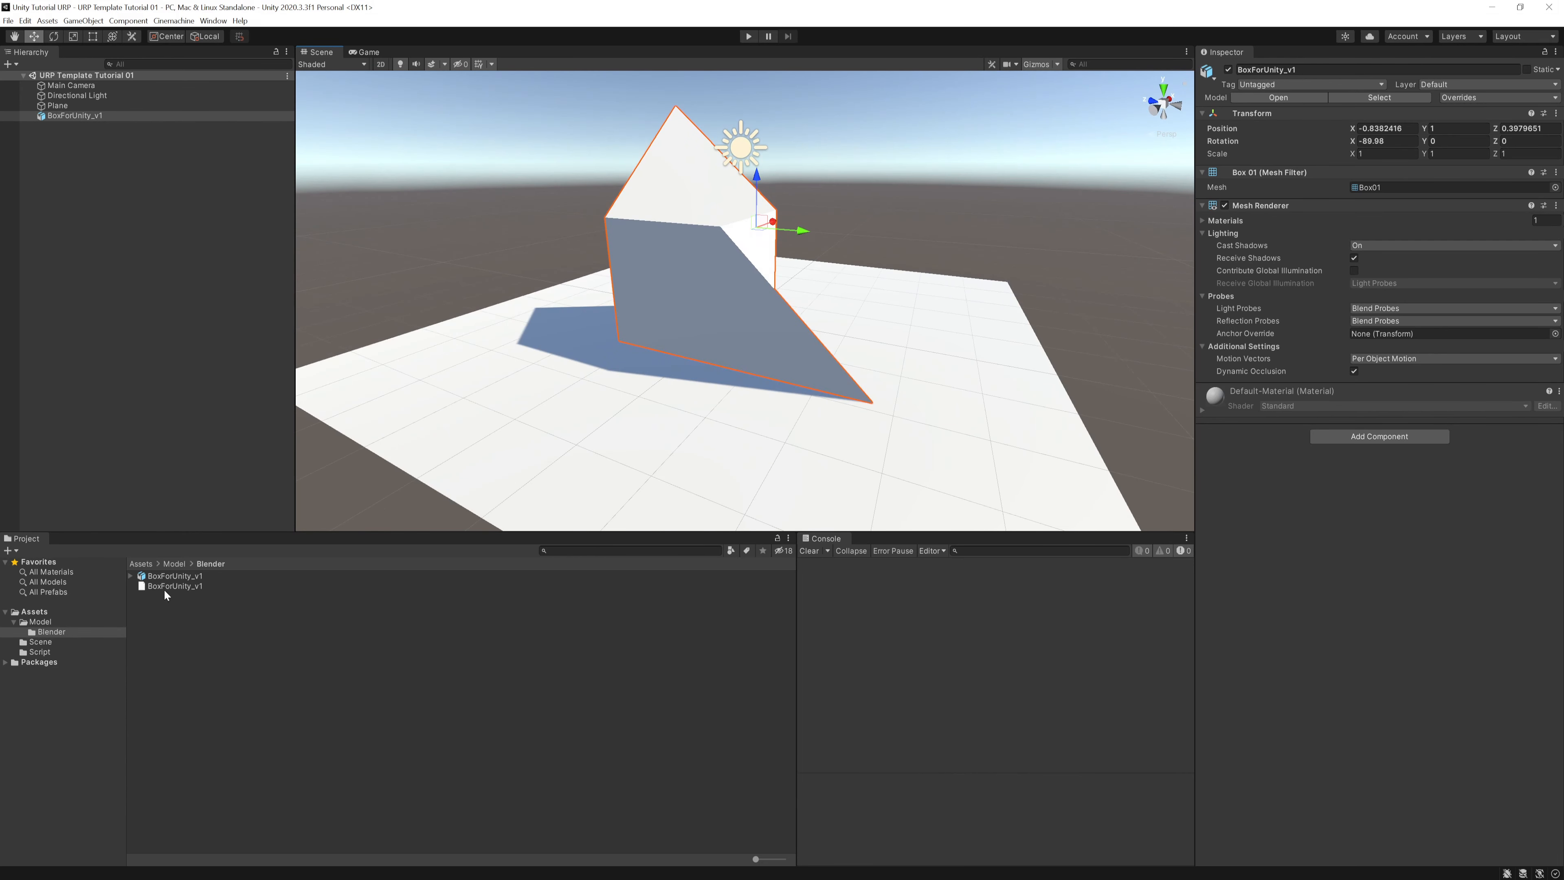
pyautogui.click(175, 576)
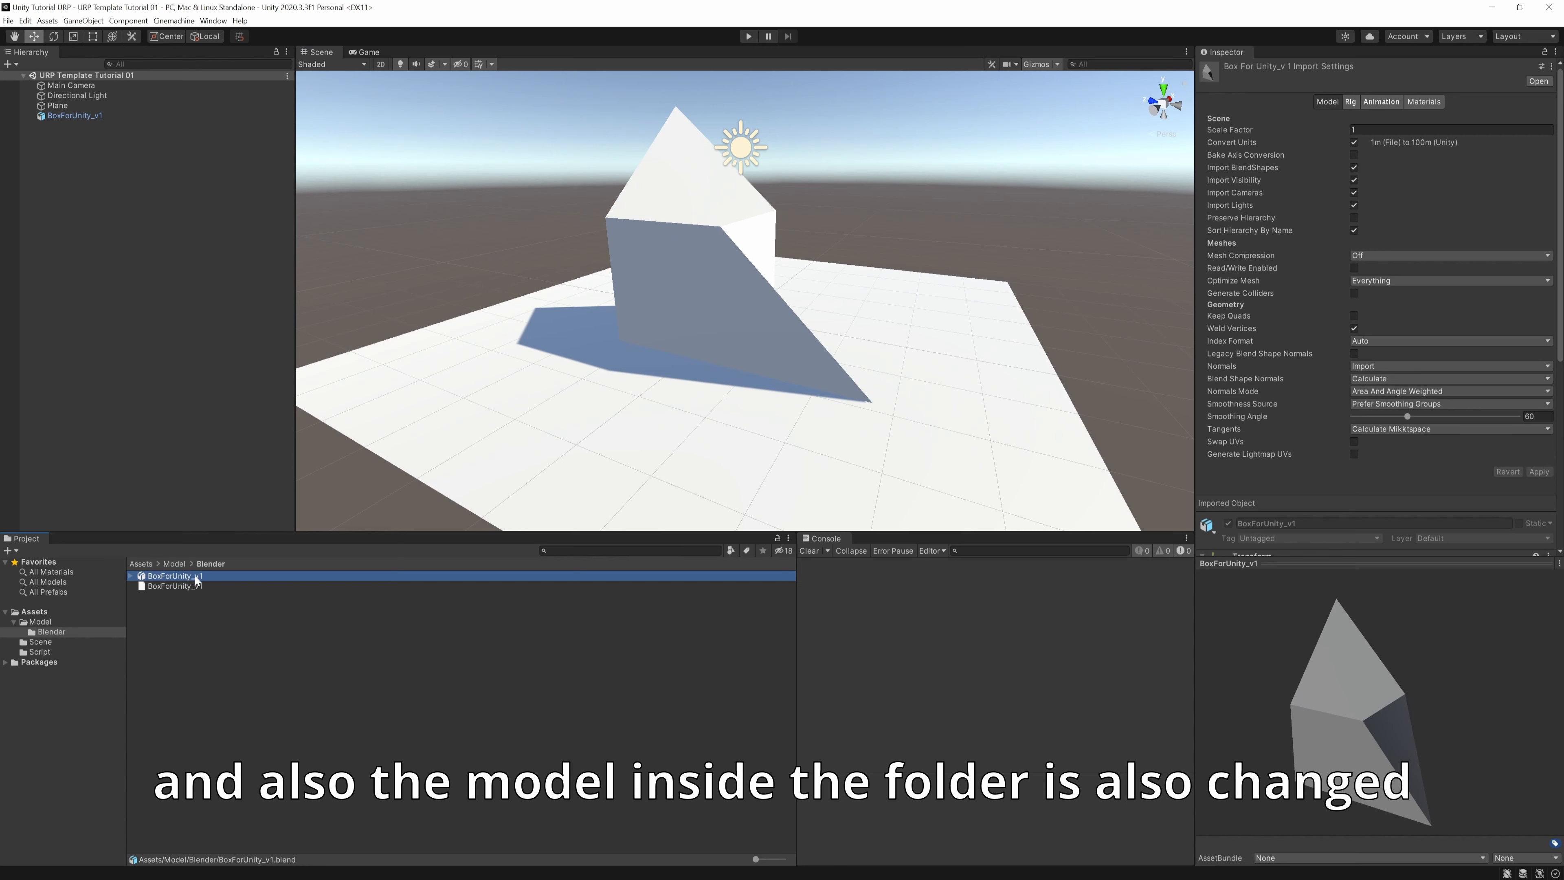
pyautogui.moveTo(1349, 672); pyautogui.dragTo(1291, 673)
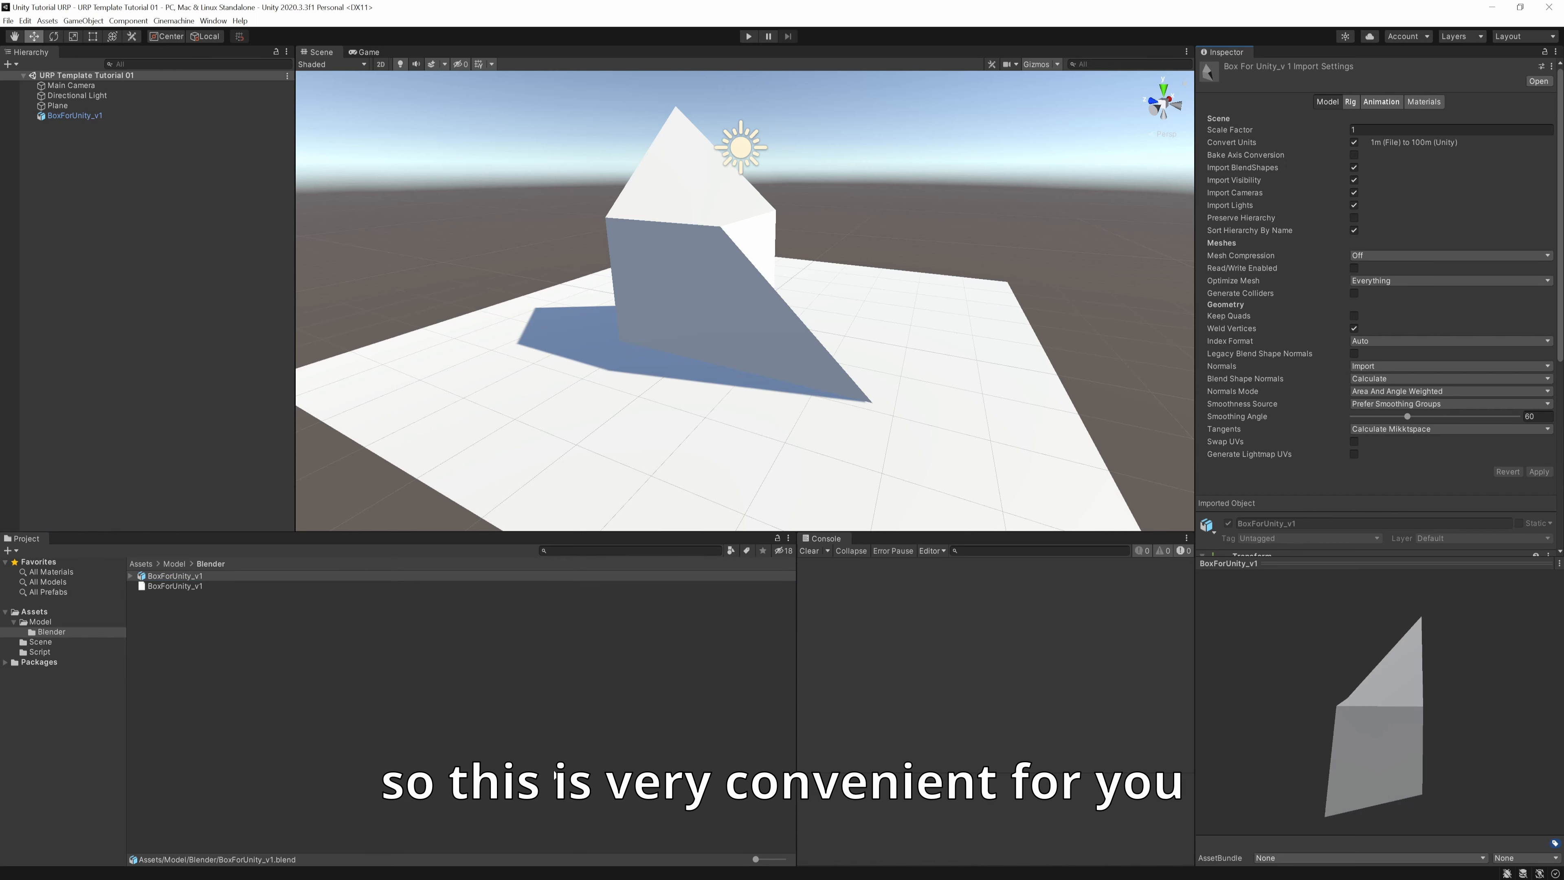
pyautogui.click(658, 878)
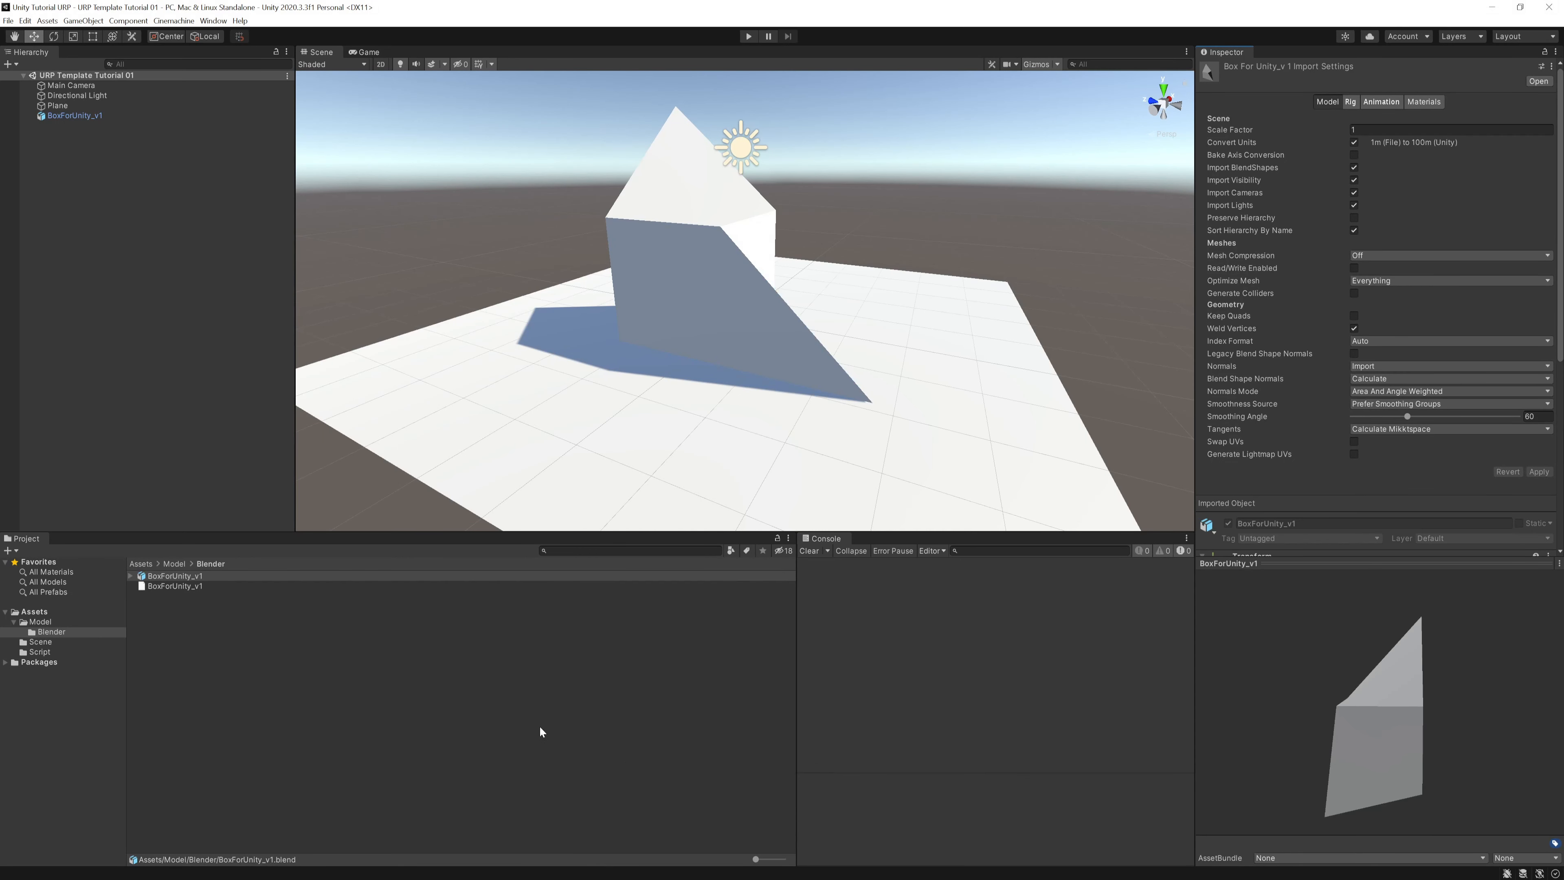
pyautogui.hotkey('alt', 'Tab')
pyautogui.hotkey('alt', 'Tab')
pyautogui.hotkey('alt', 'Tab')
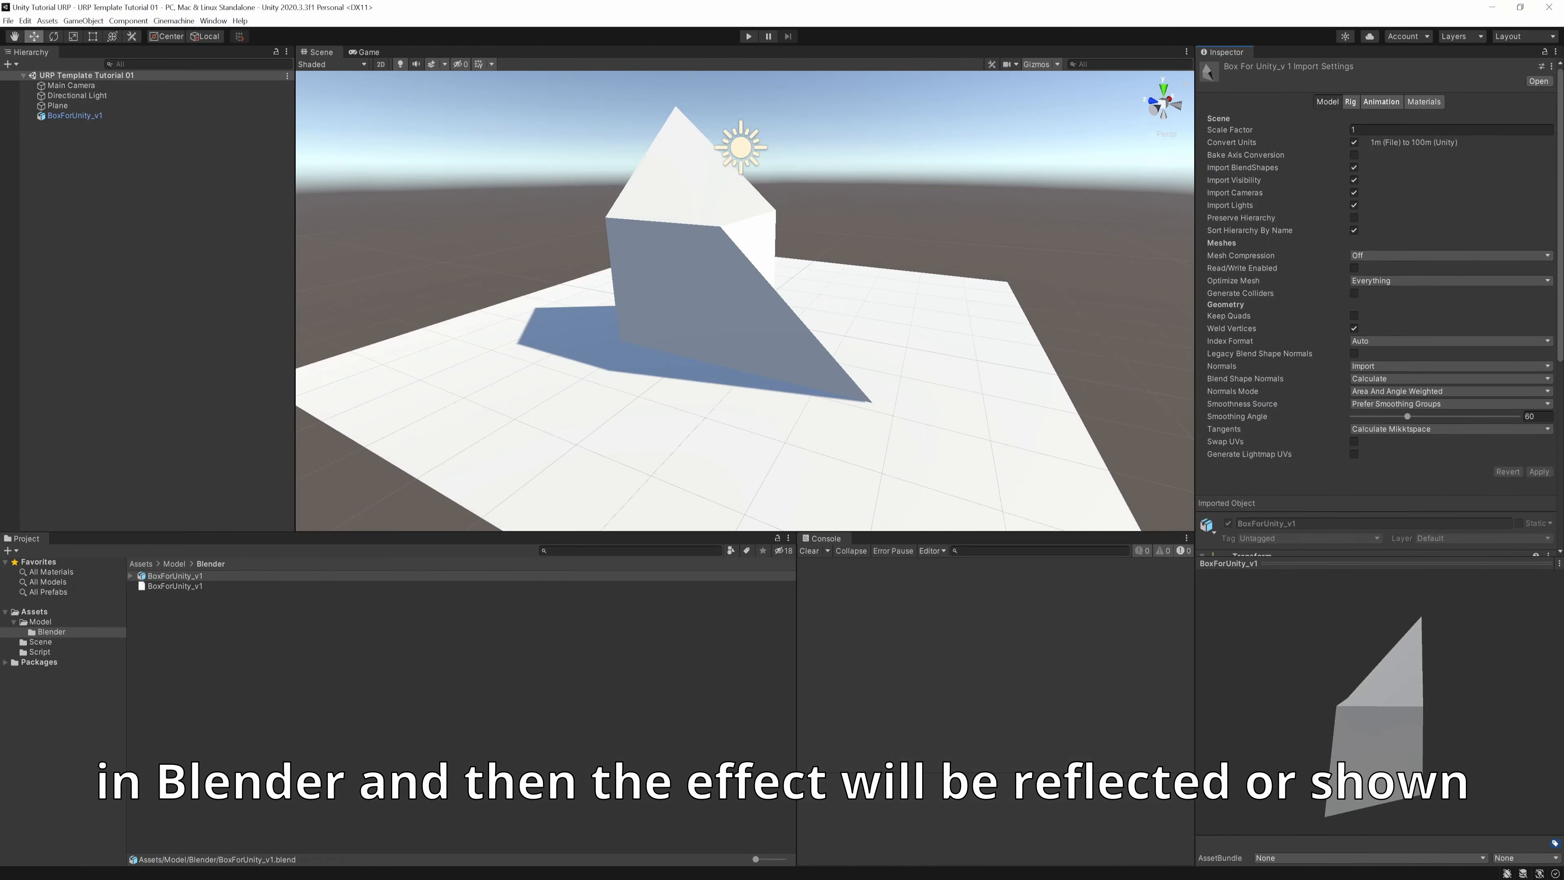
pyautogui.hotkey('alt', 'Tab')
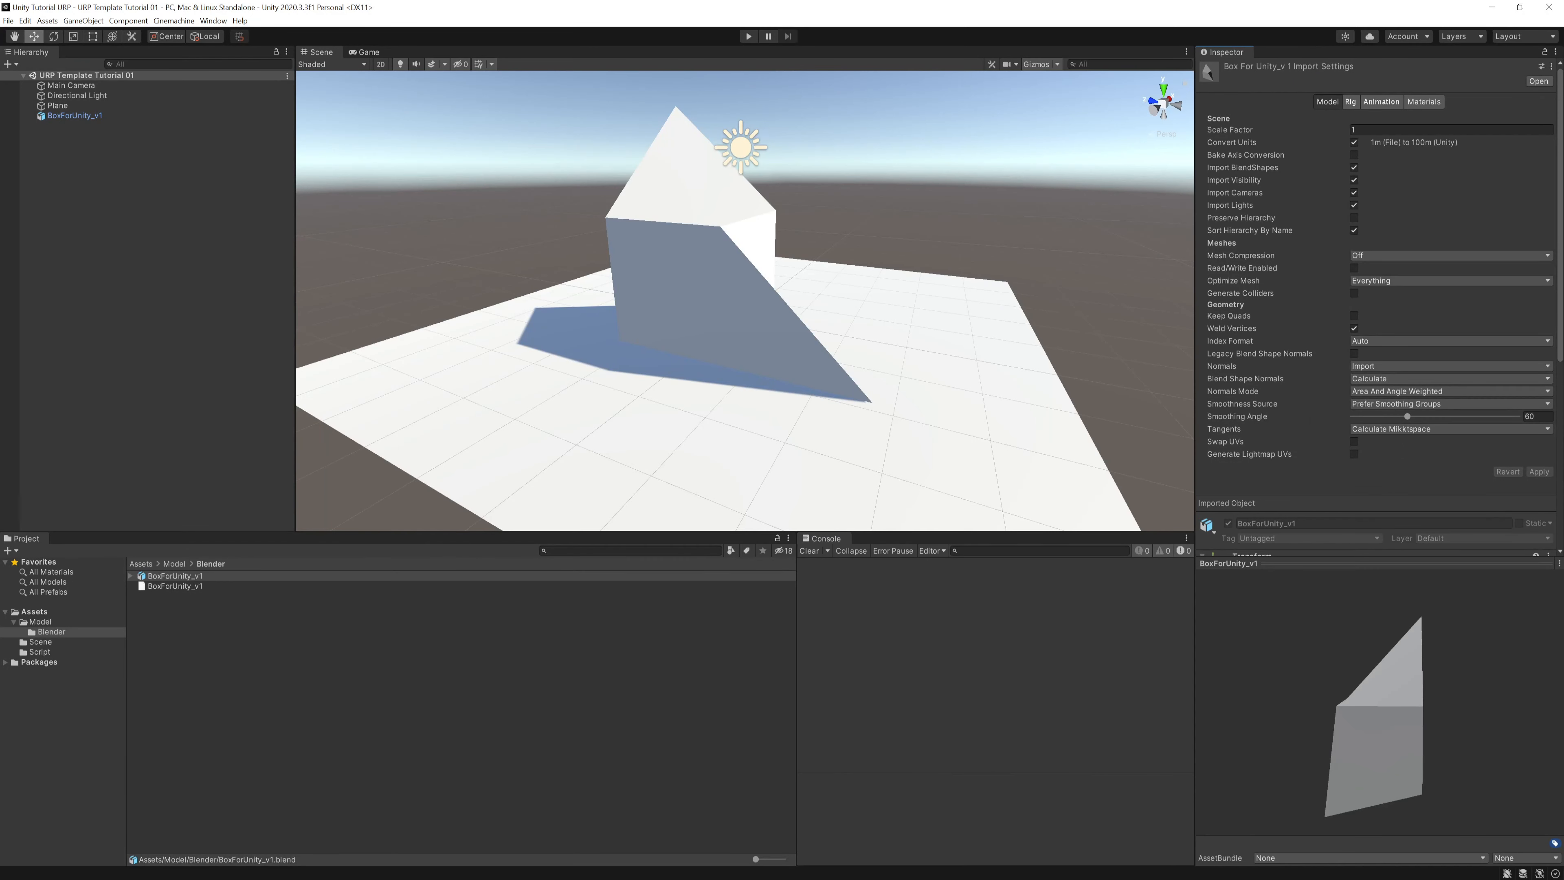
pyautogui.hotkey('alt', 'Tab')
pyautogui.click(645, 879)
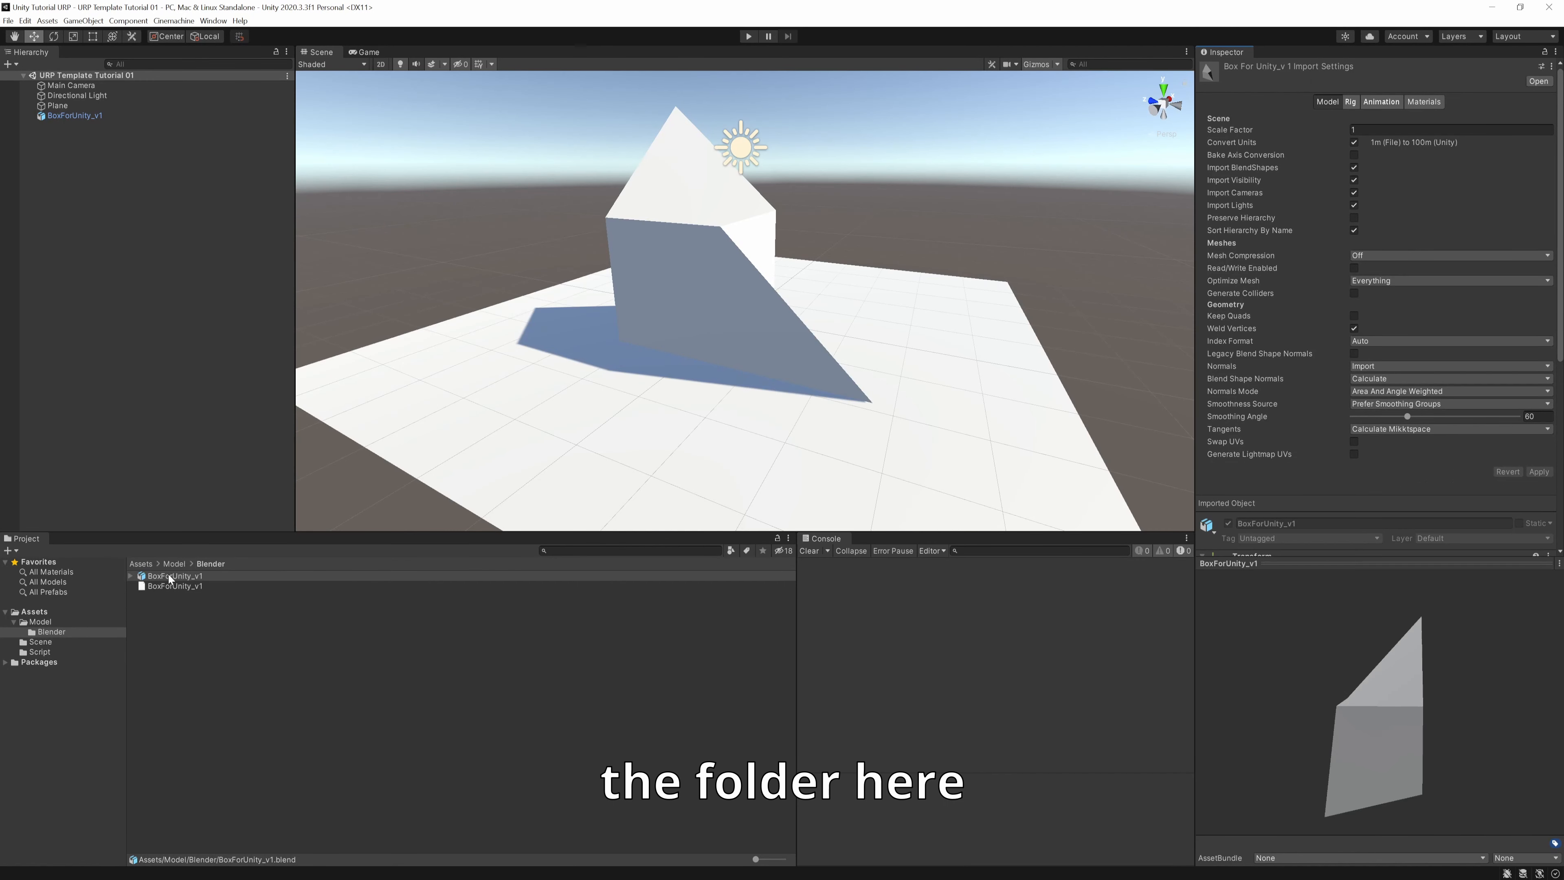
# Expand the BoxForUnity_v1 model asset and examine the Box01 mesh it contains.
pyautogui.click(168, 575)
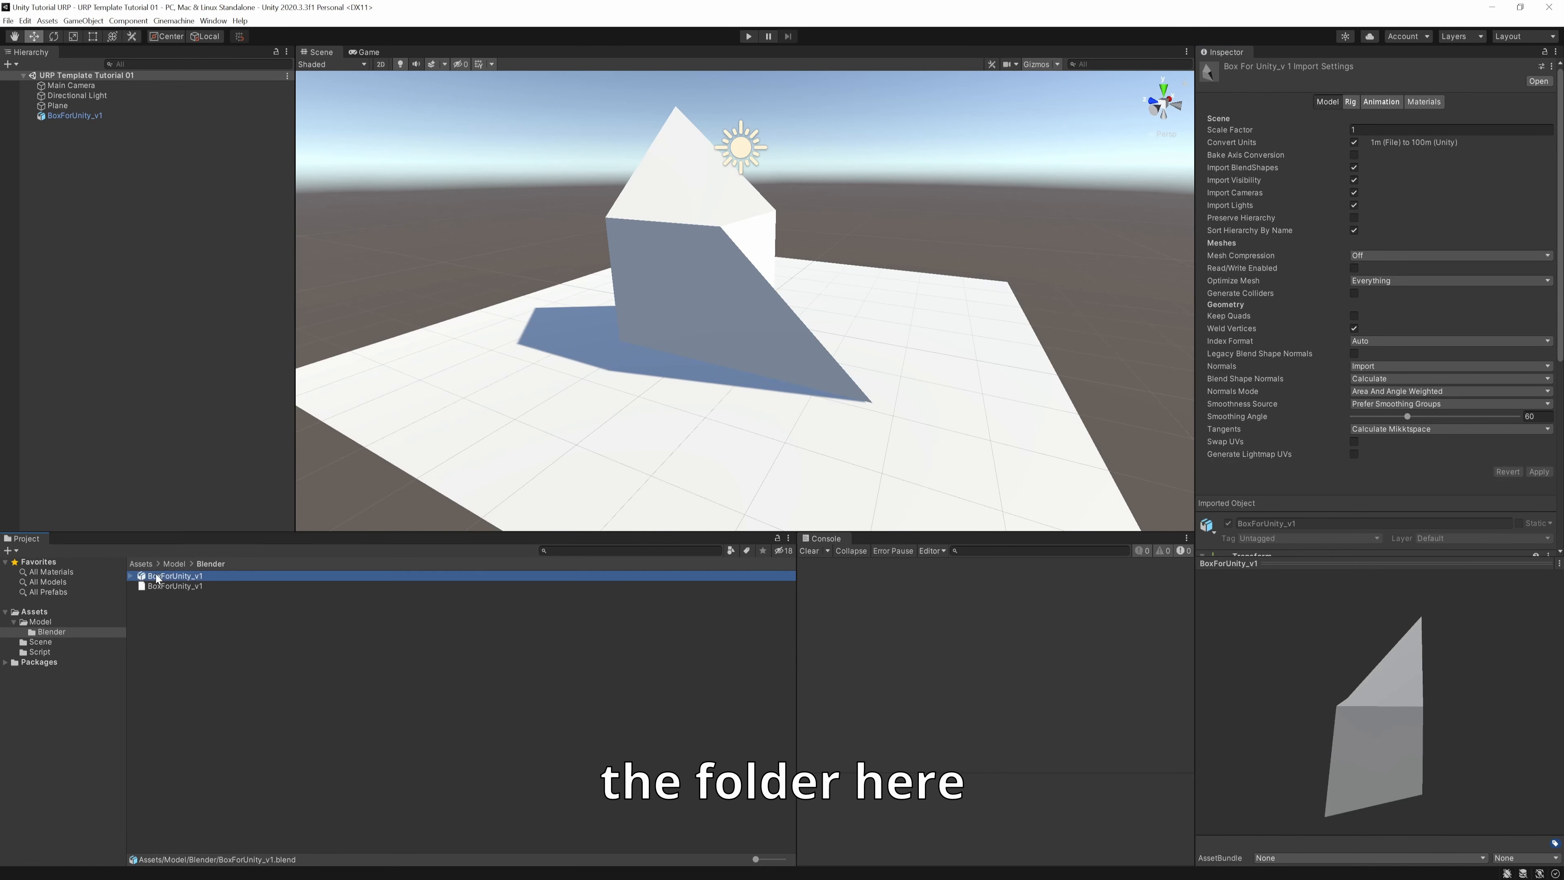
pyautogui.click(134, 577)
pyautogui.click(132, 579)
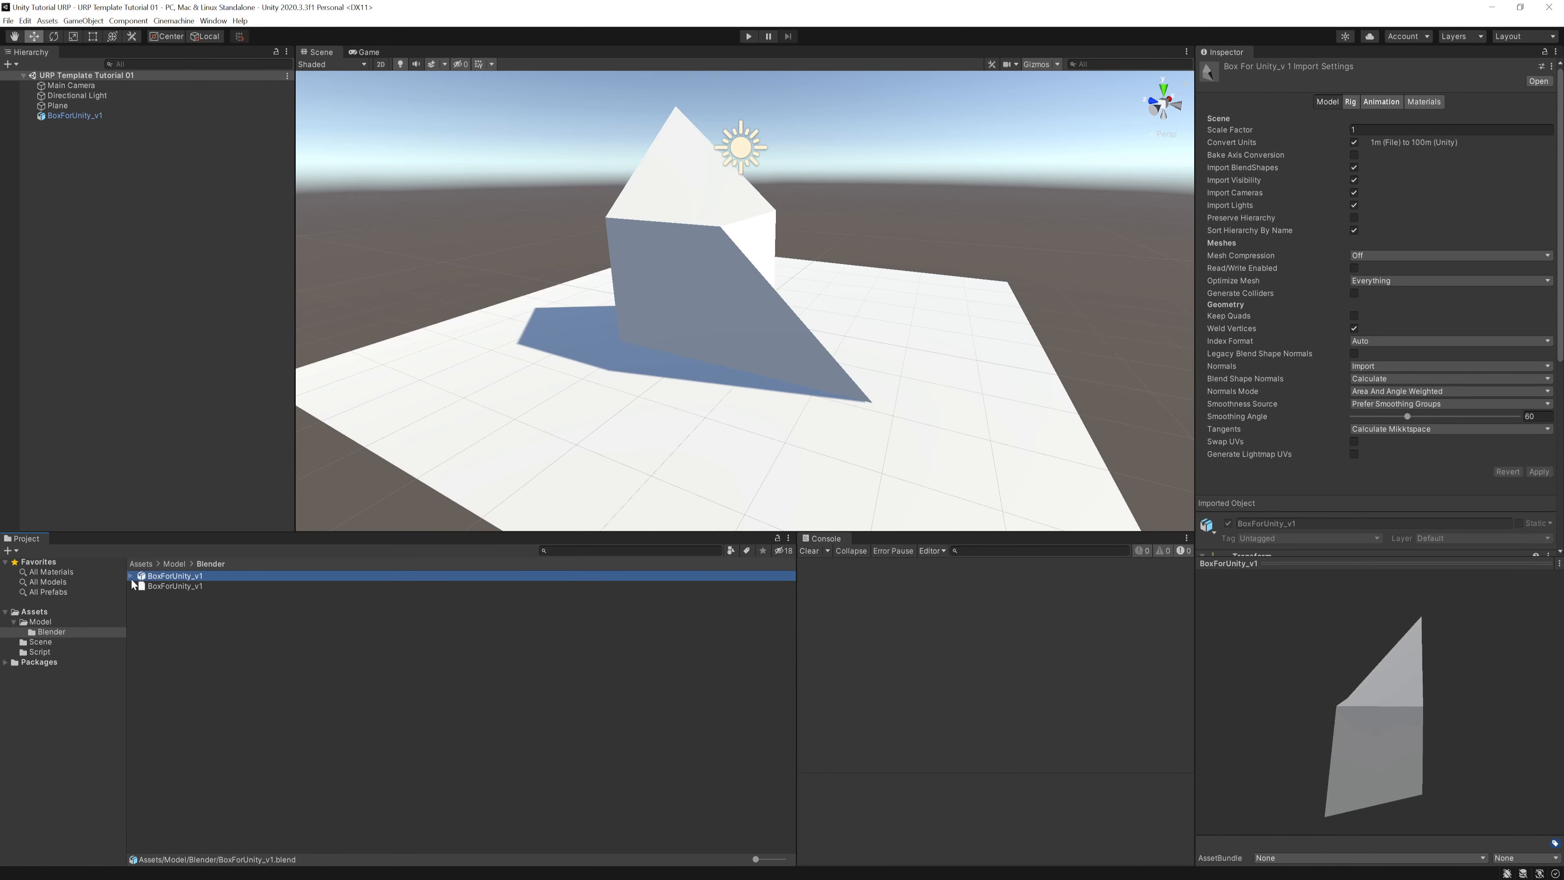
pyautogui.click(131, 576)
pyautogui.click(166, 587)
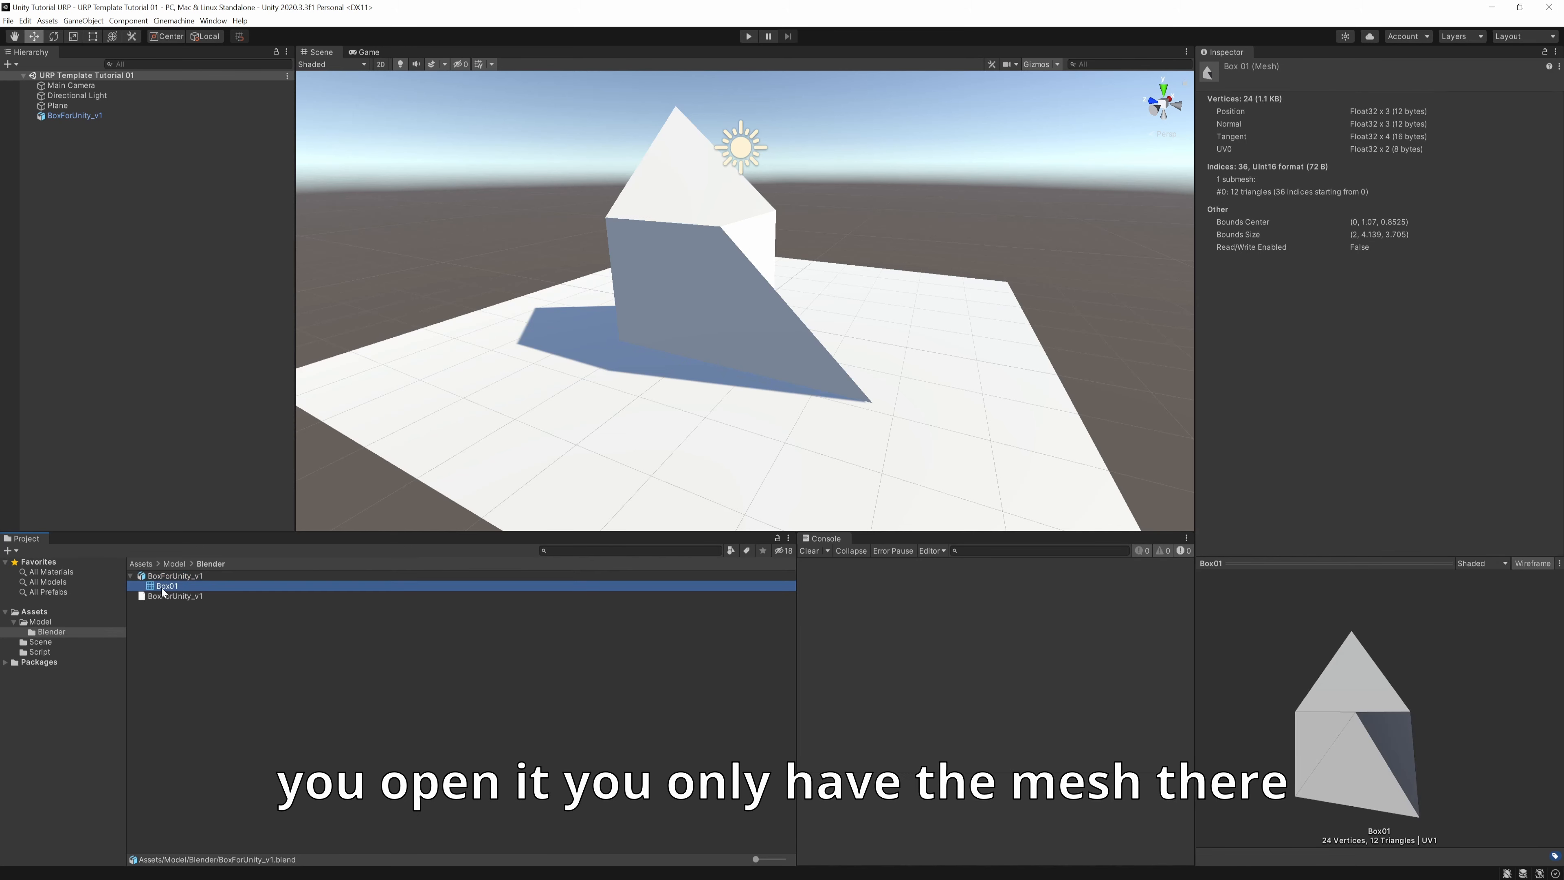
pyautogui.click(195, 578)
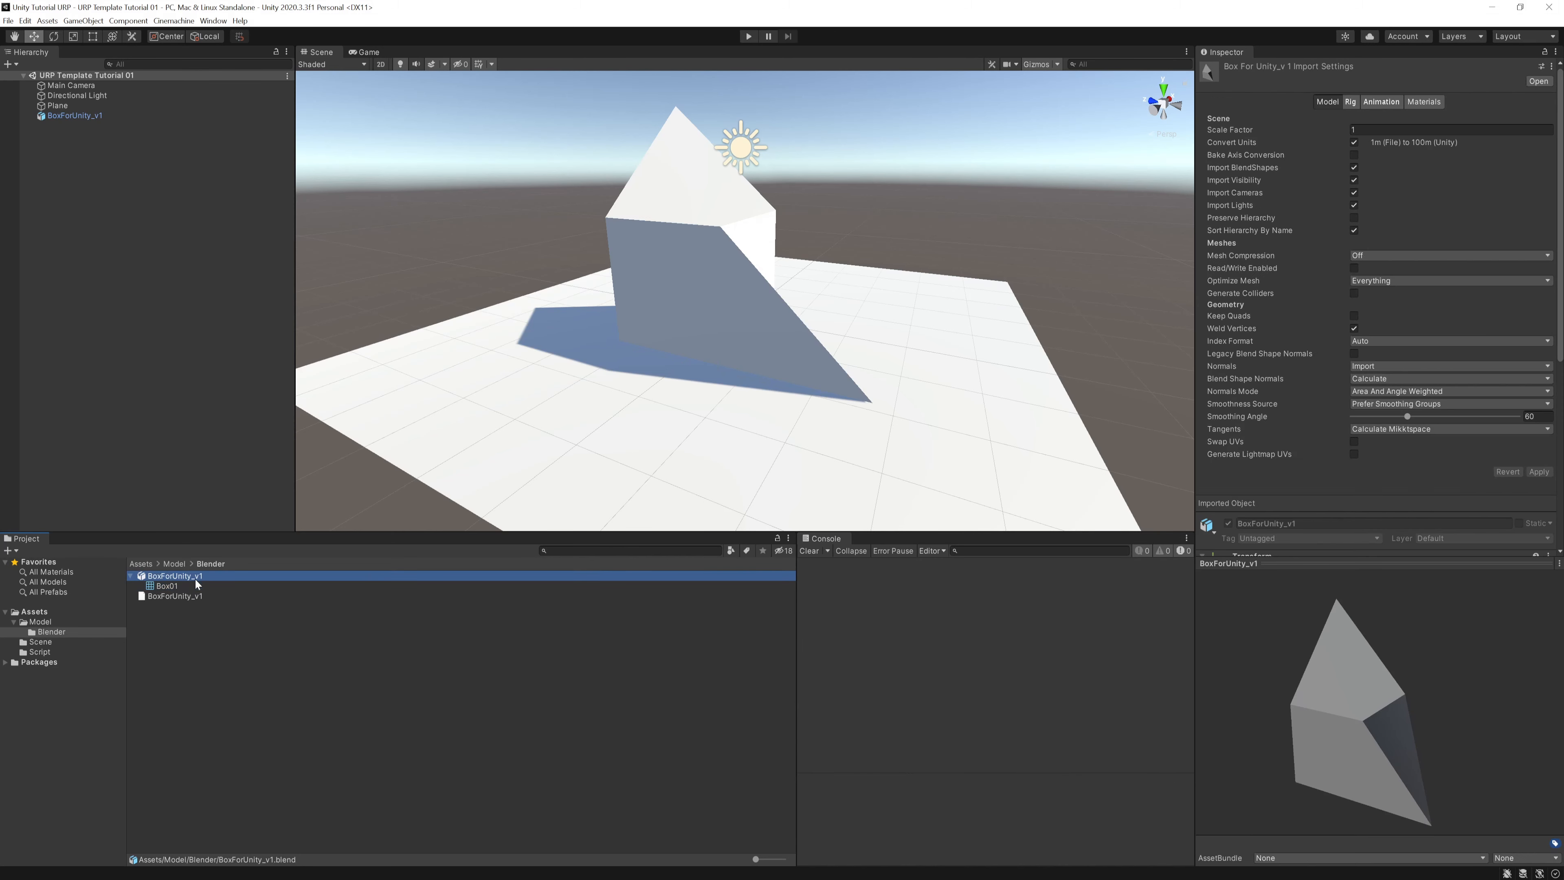
pyautogui.click(180, 586)
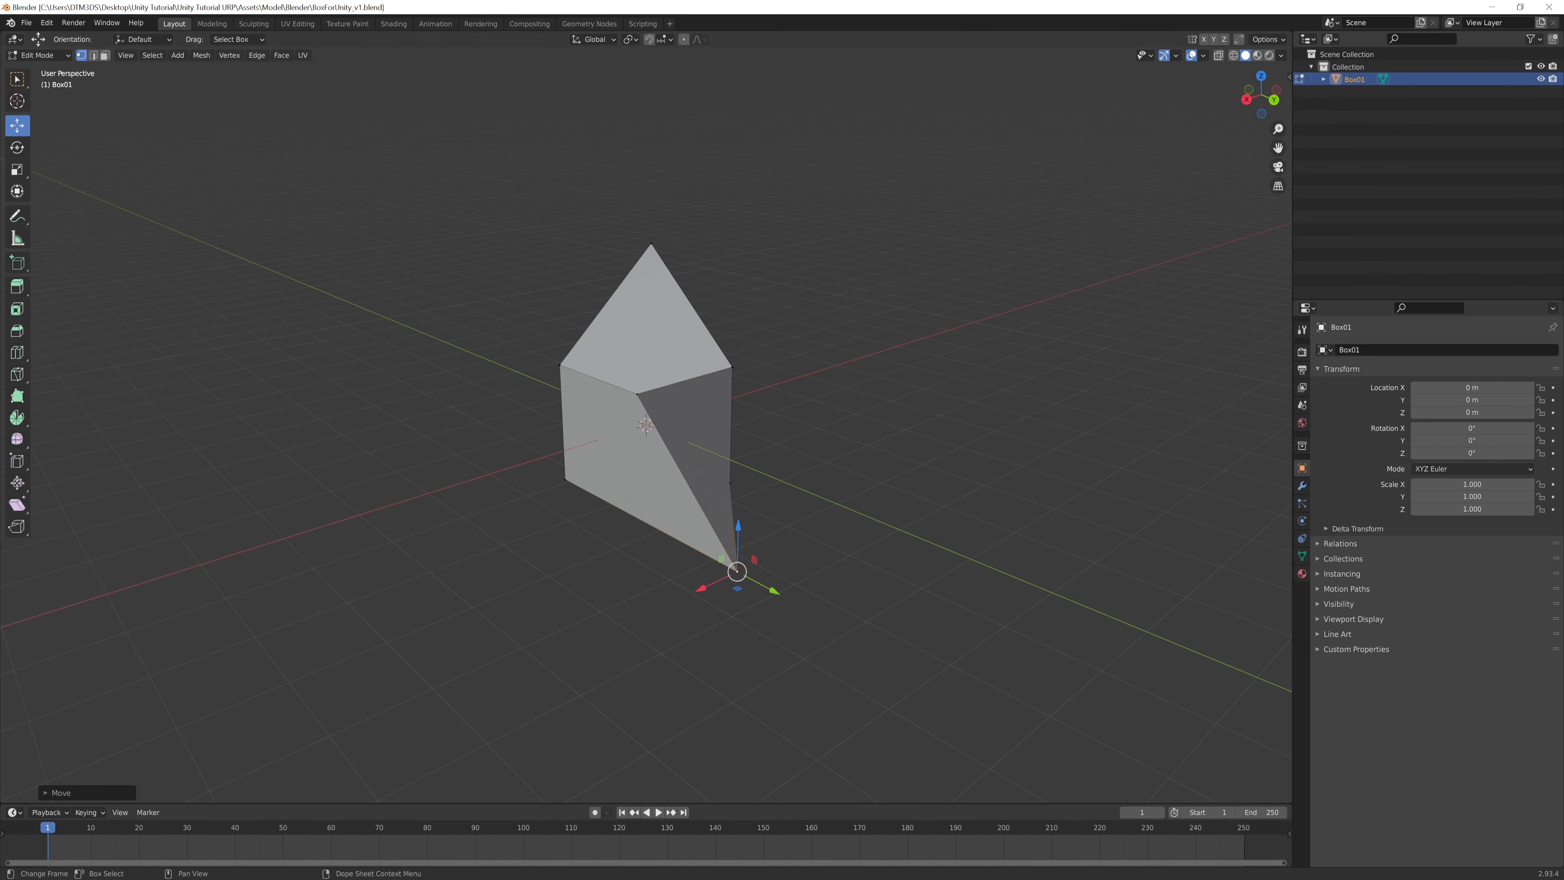
# Return to Unity and inspect the model's import settings, the scene's Main Camera, and the Box01 mesh.
pyautogui.moveTo(651, 878)
pyautogui.click(612, 837)
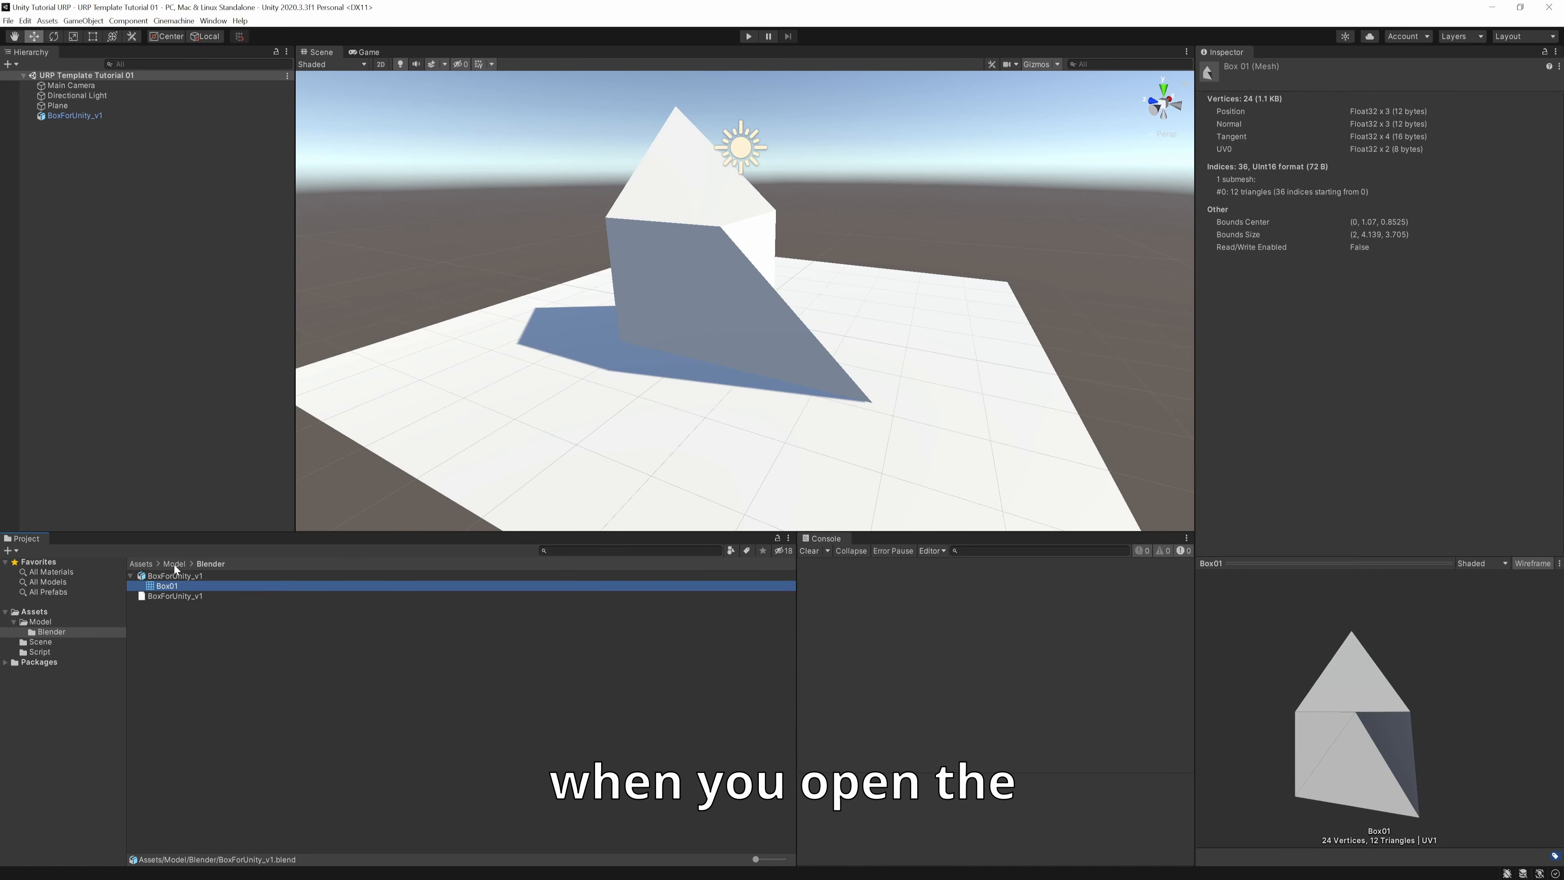
pyautogui.click(159, 577)
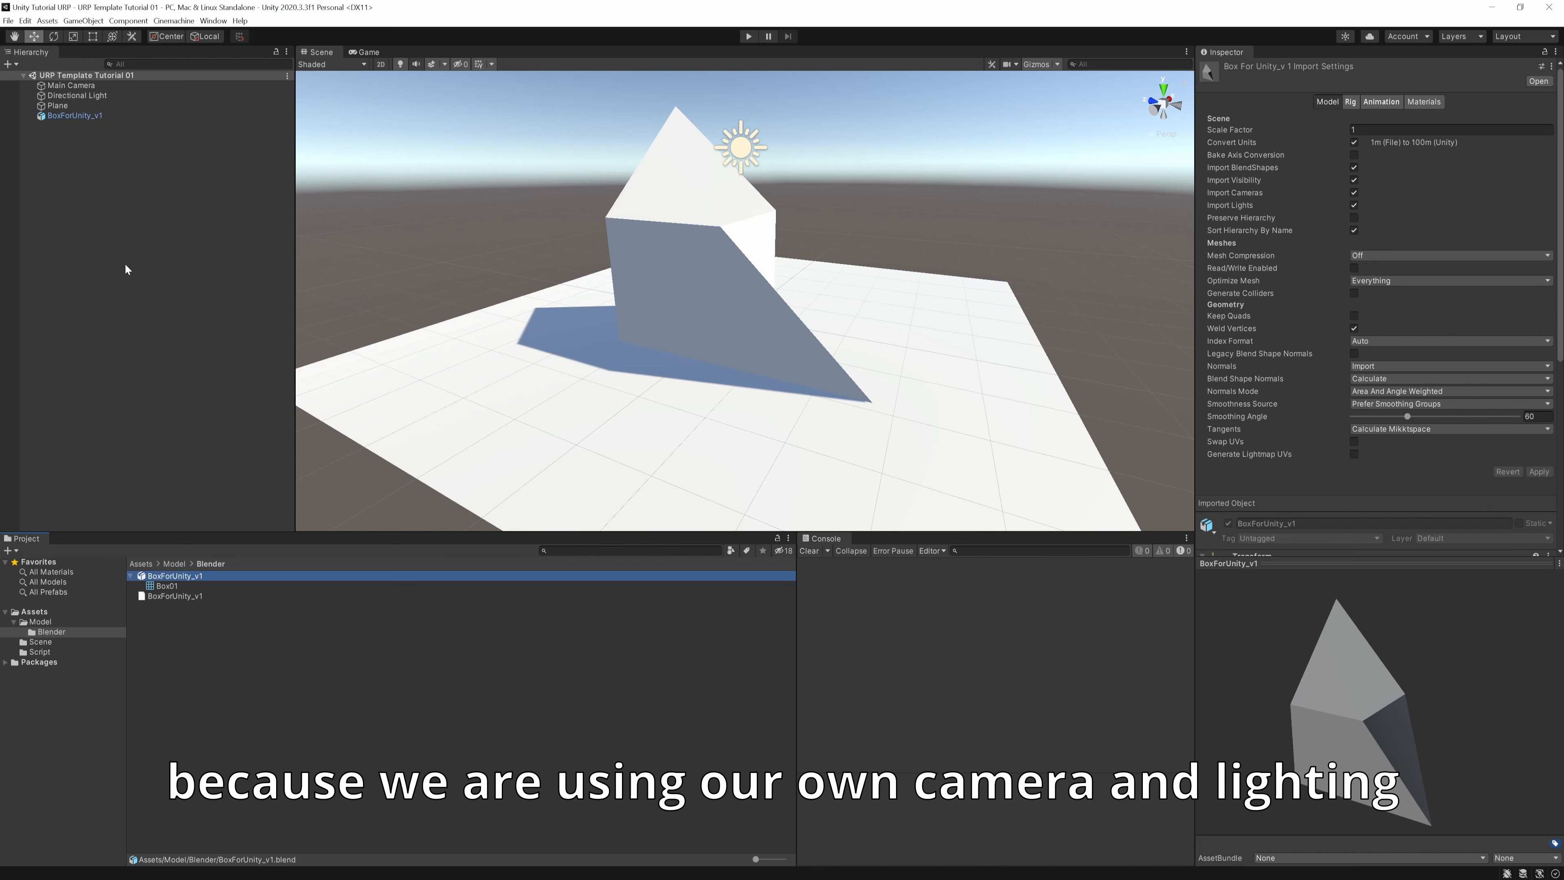
pyautogui.click(123, 95)
pyautogui.click(115, 85)
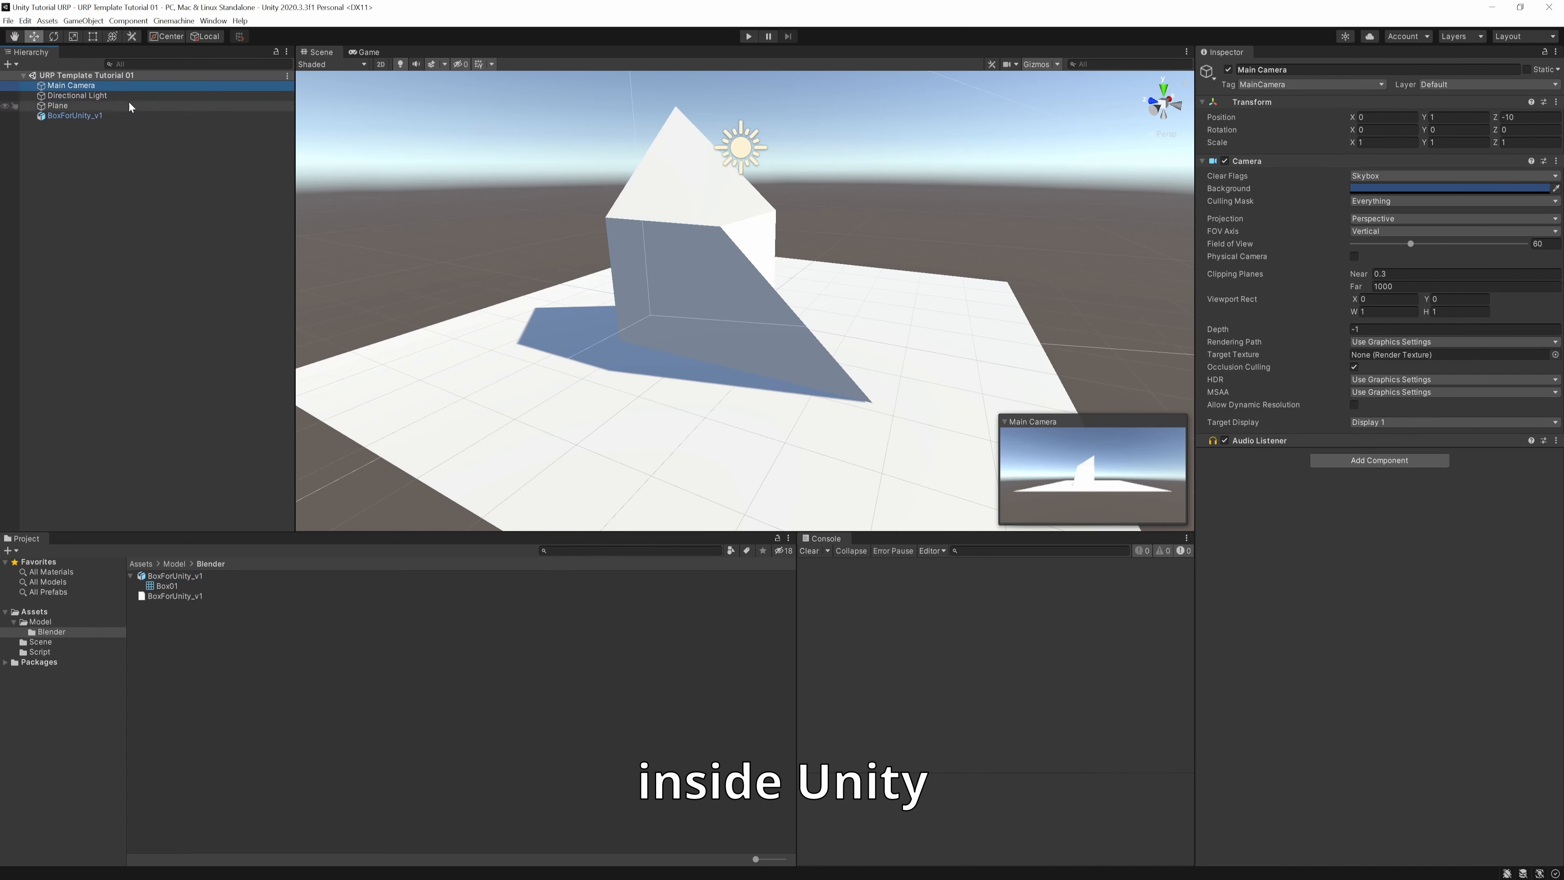
pyautogui.click(173, 586)
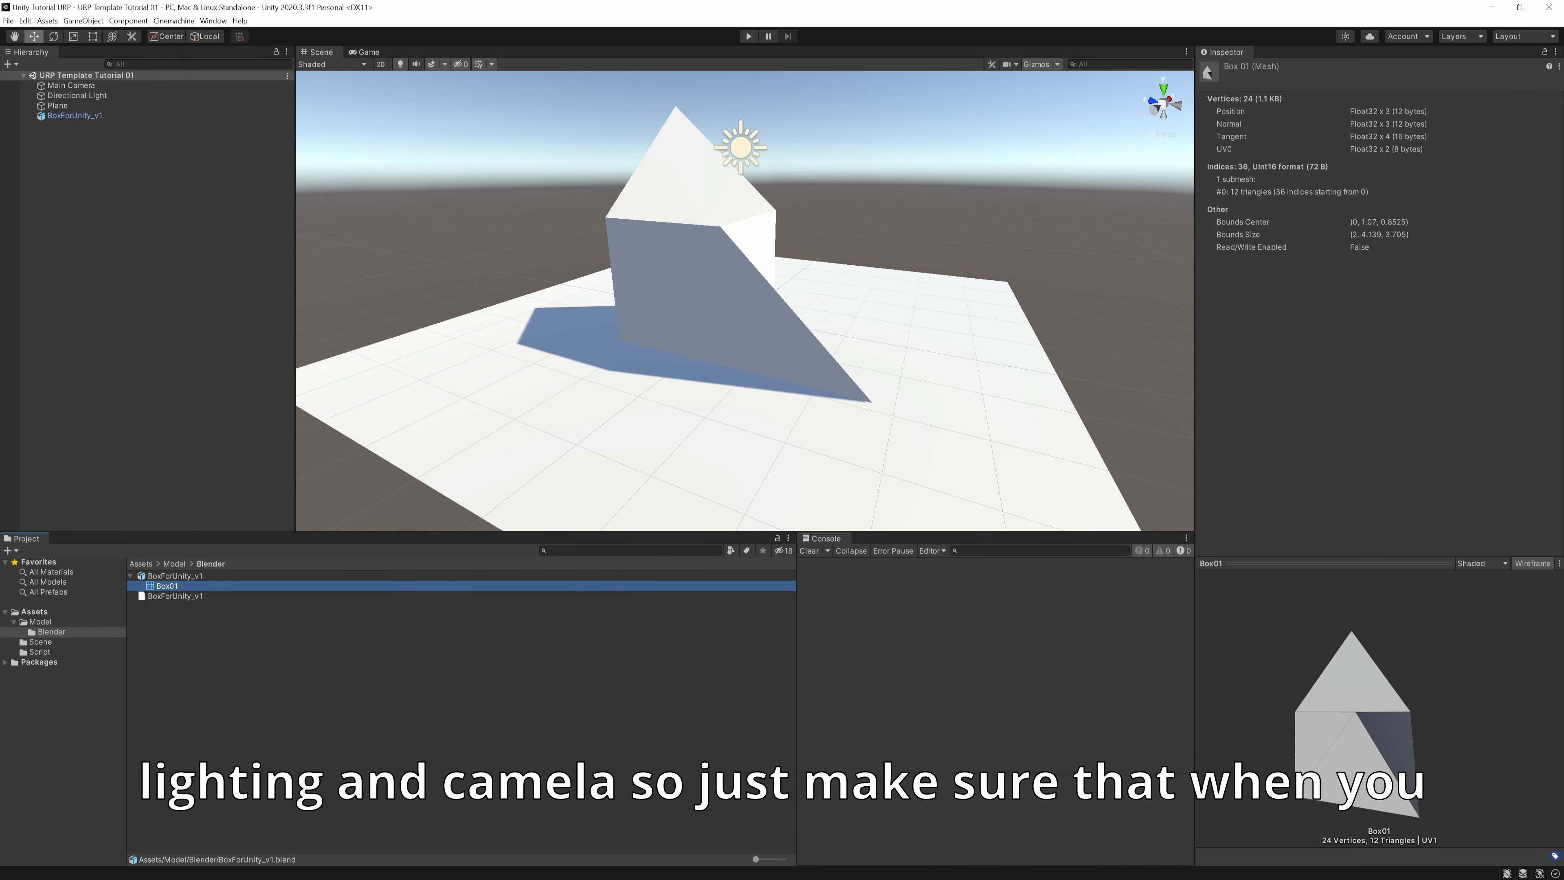
# Switch to Blender, add a monkey mesh in Edit Mode, and move it along the X axis clear of the box.
pyautogui.hotkey('alt', 'Tab')
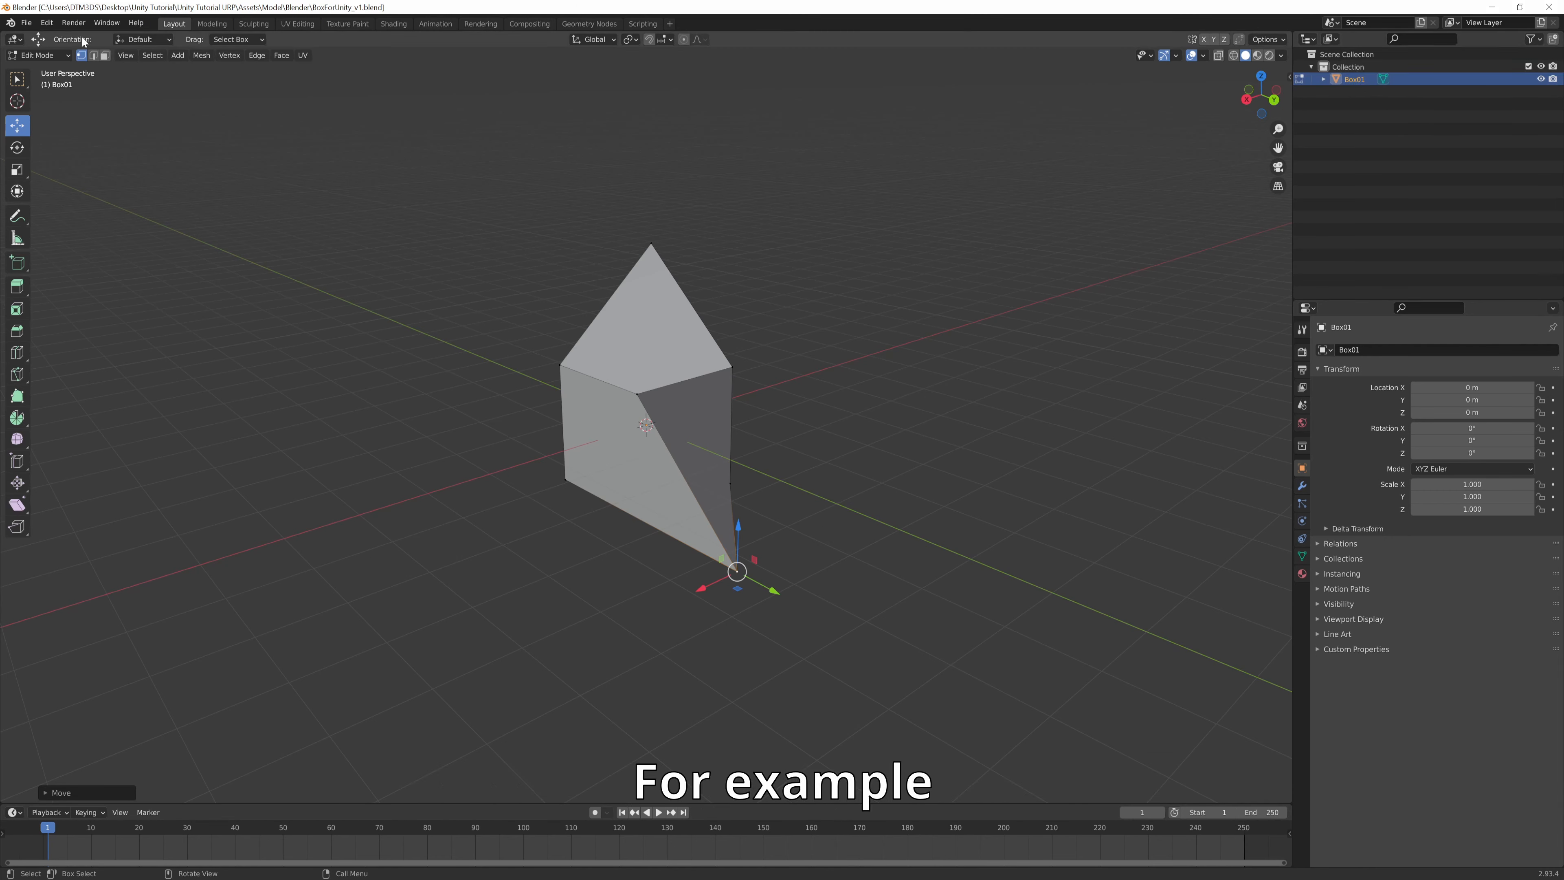
pyautogui.click(26, 23)
pyautogui.click(246, 131)
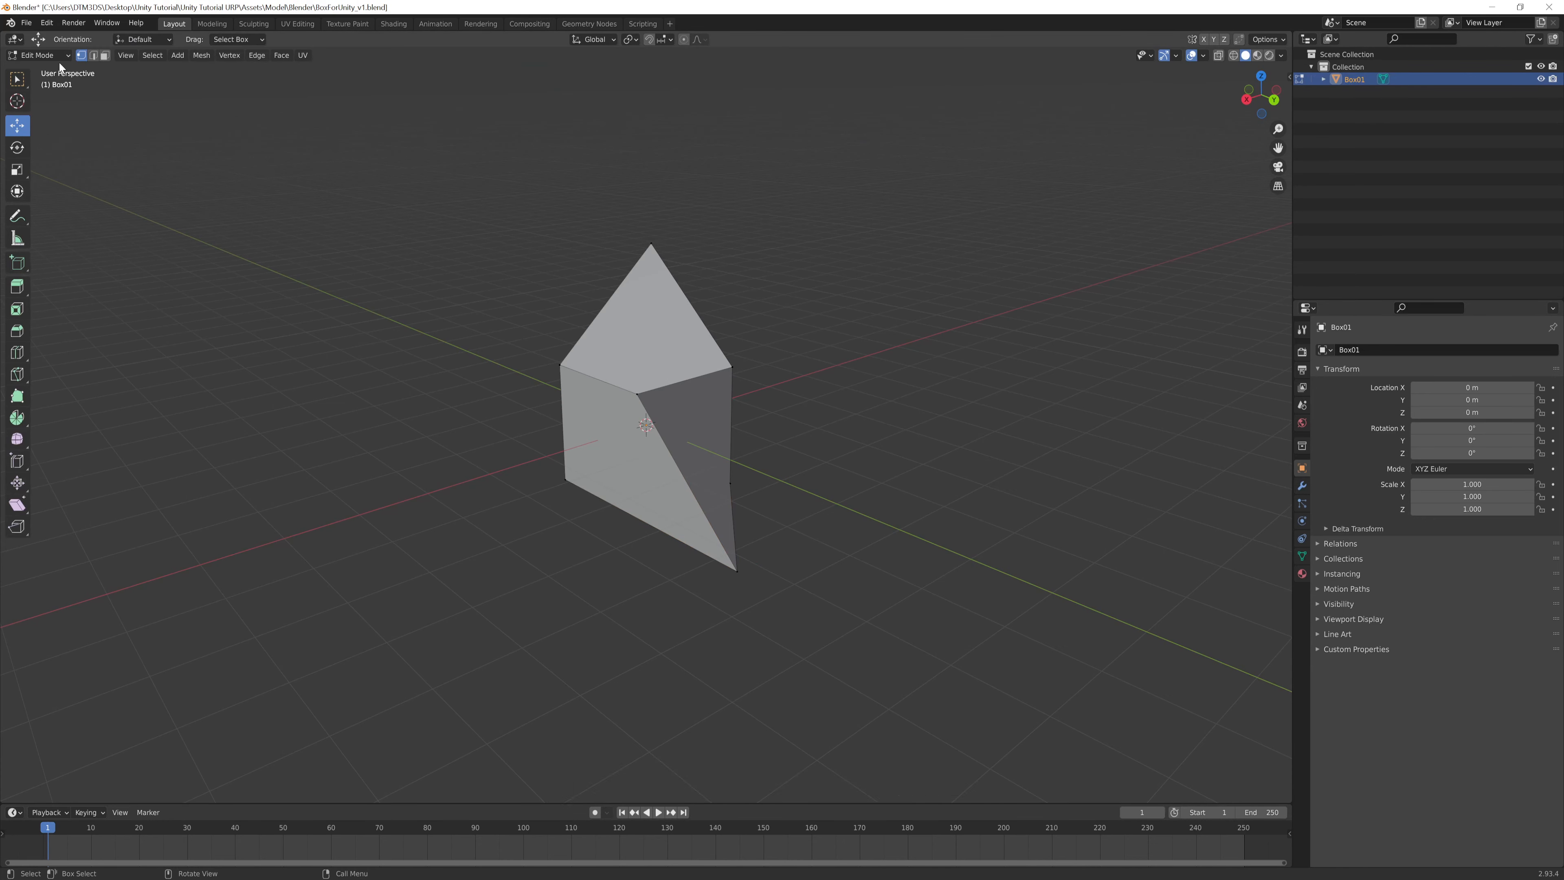
pyautogui.rightClick(209, 202)
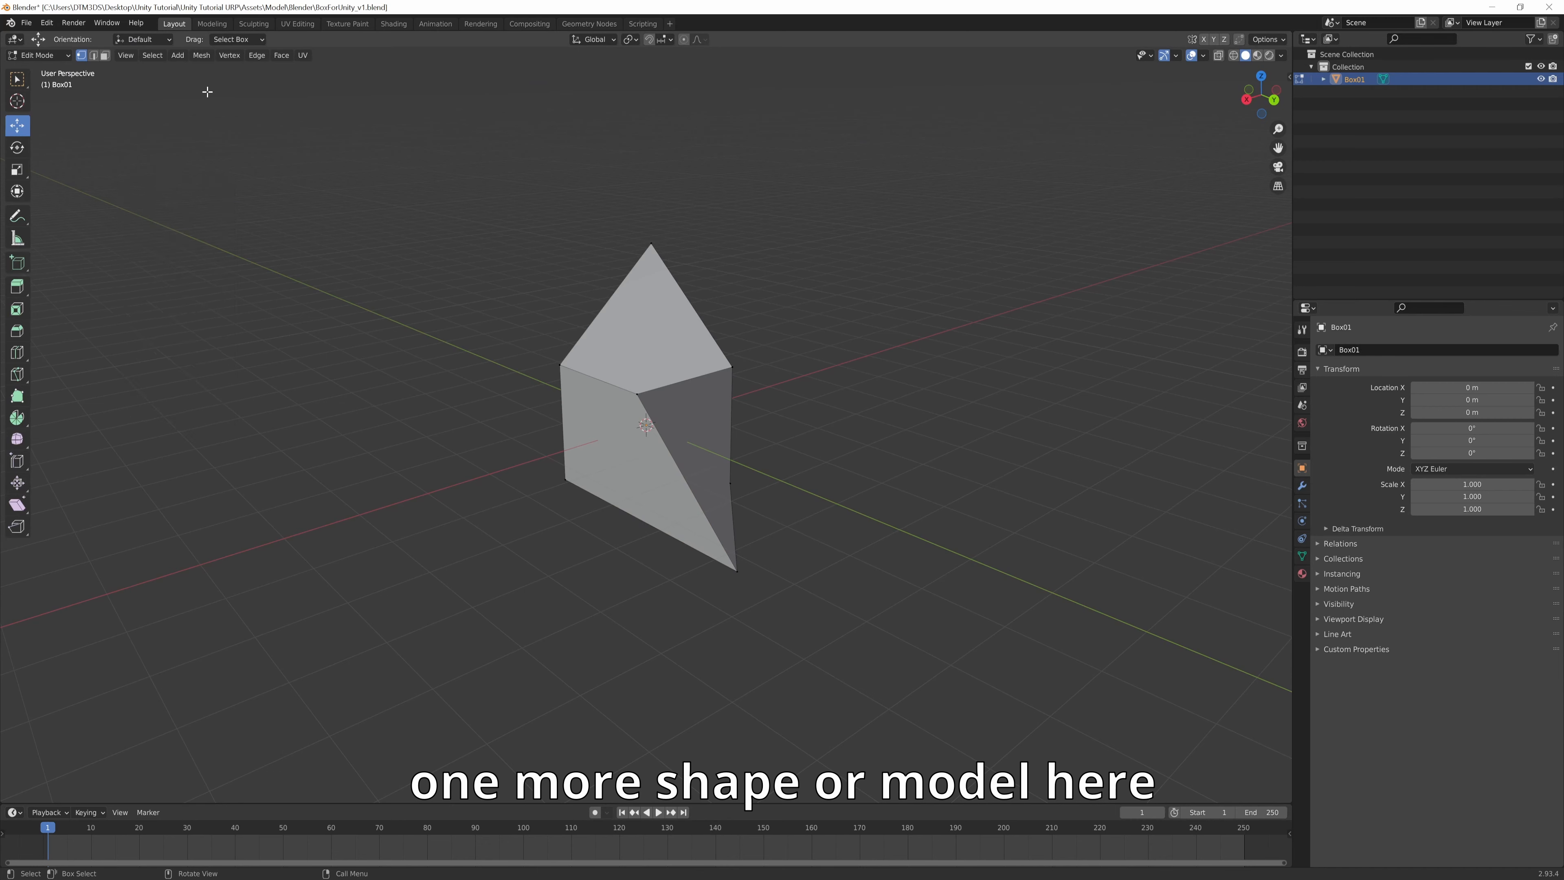
pyautogui.click(173, 55)
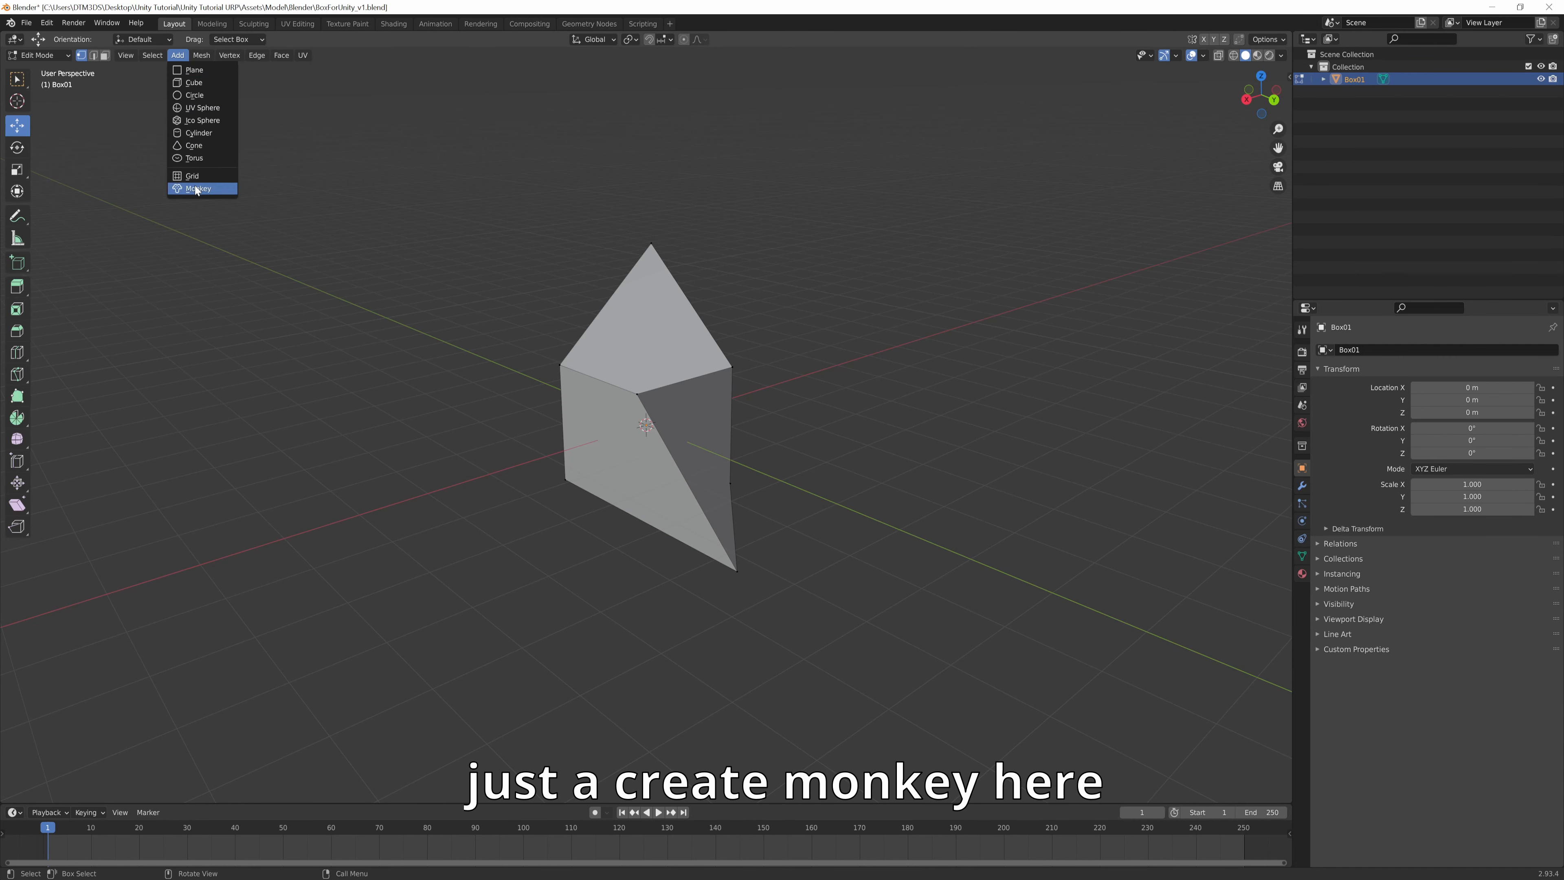
pyautogui.click(203, 189)
pyautogui.moveTo(594, 427); pyautogui.dragTo(312, 411)
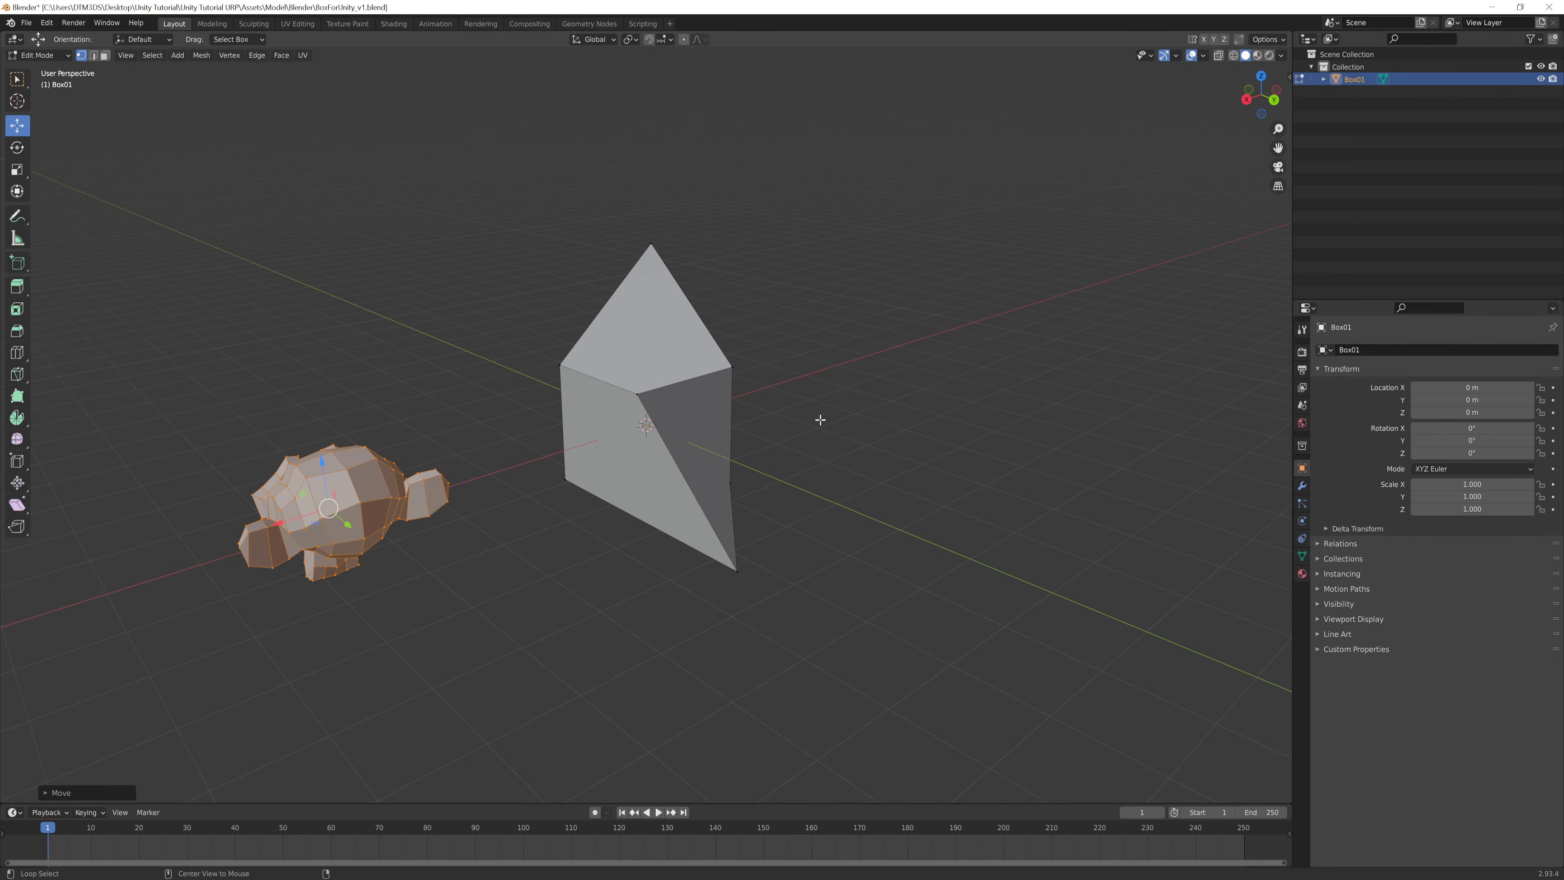
pyautogui.keyDown('alt'); pyautogui.scroll(-1, 312, 411); pyautogui.keyUp('alt')
pyautogui.scroll(-1, 321, 409)
pyautogui.scroll(-2, 487, 407)
pyautogui.scroll(1, 488, 407)
pyautogui.moveTo(488, 409); pyautogui.dragTo(828, 433, button='middle')
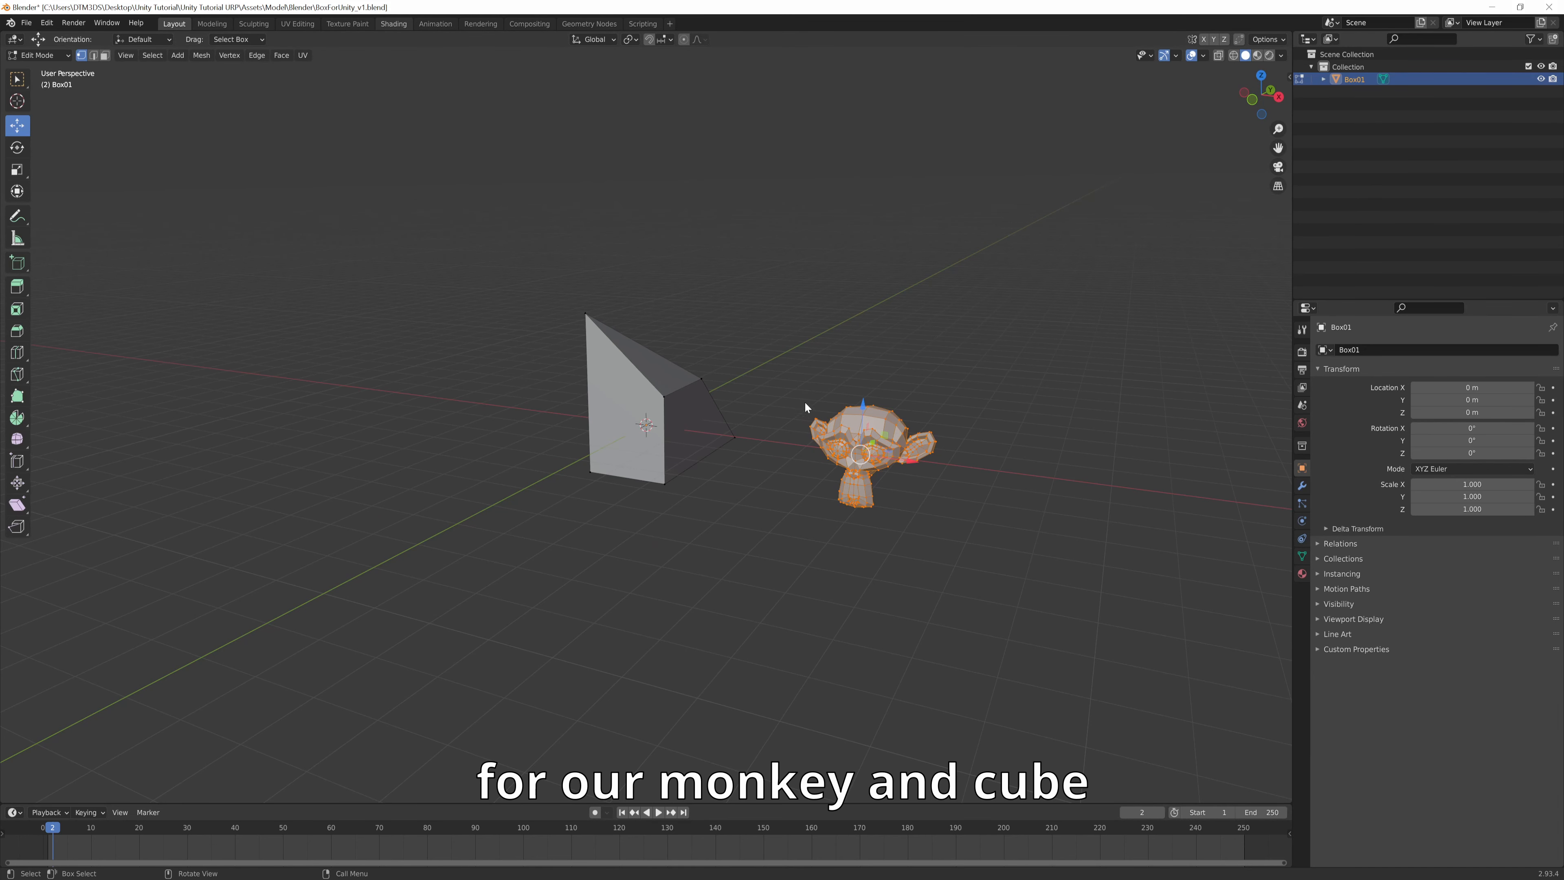
# In the Shading workspace, create a new material for Box01 and set its Base Color to blue.
pyautogui.click(394, 23)
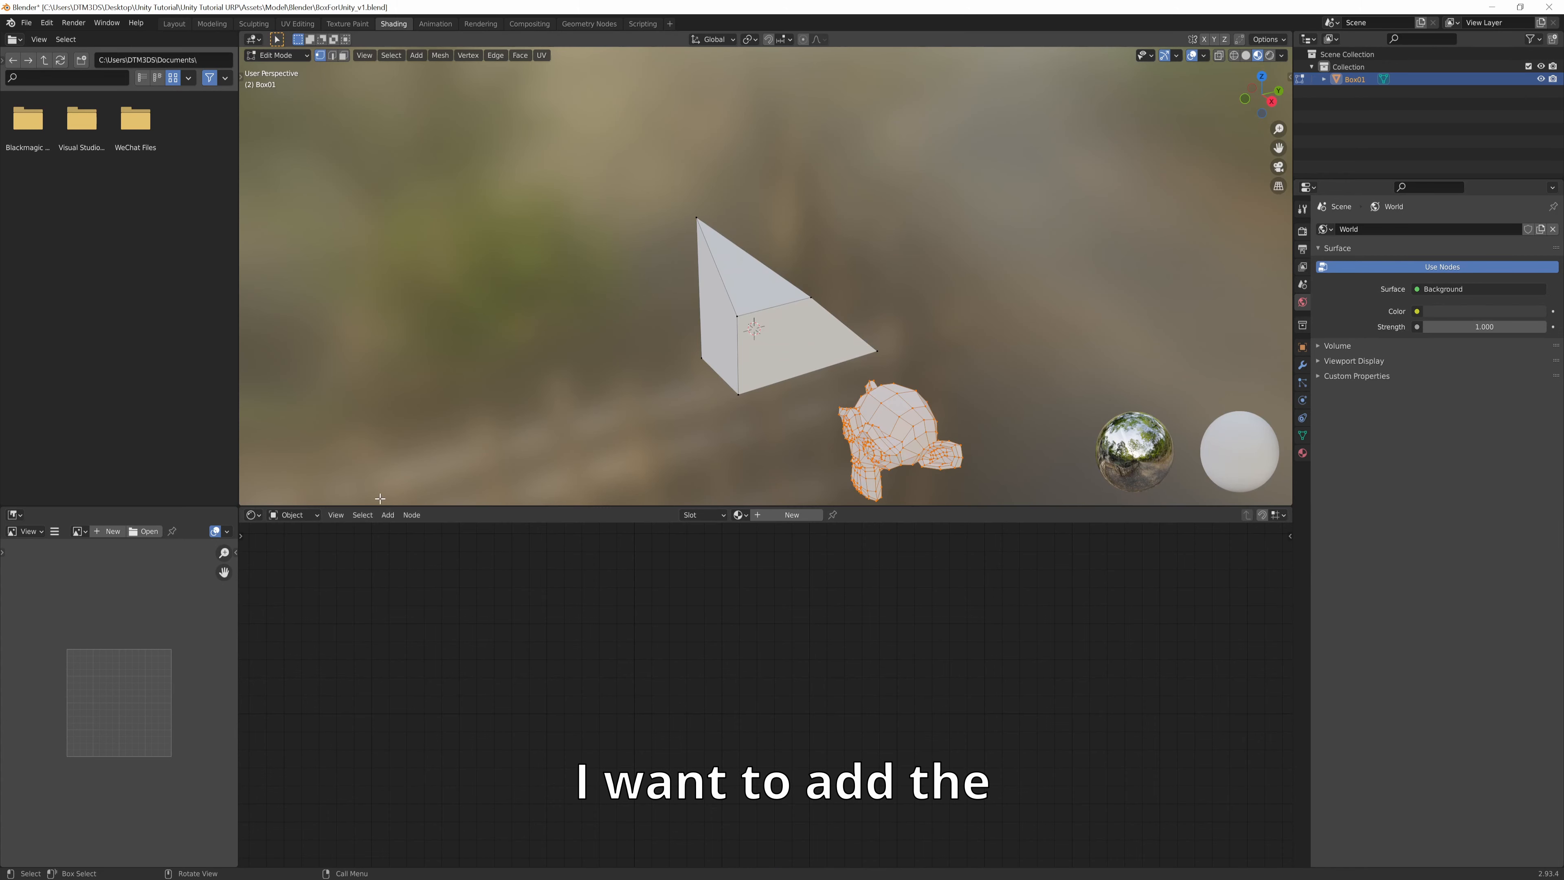
pyautogui.click(782, 515)
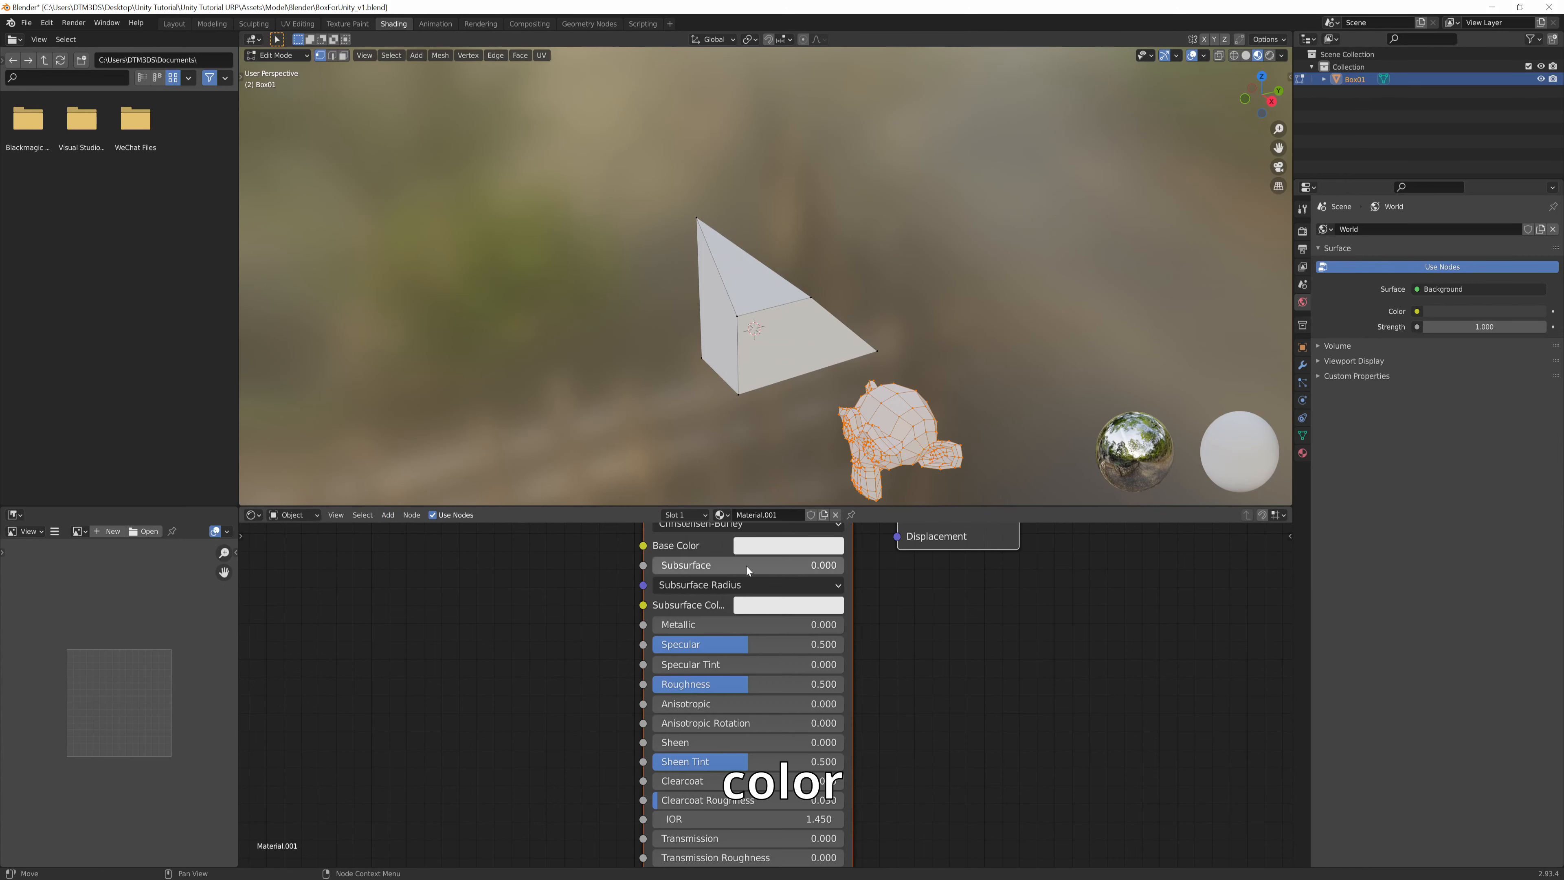
pyautogui.scroll(-4, 615, 584)
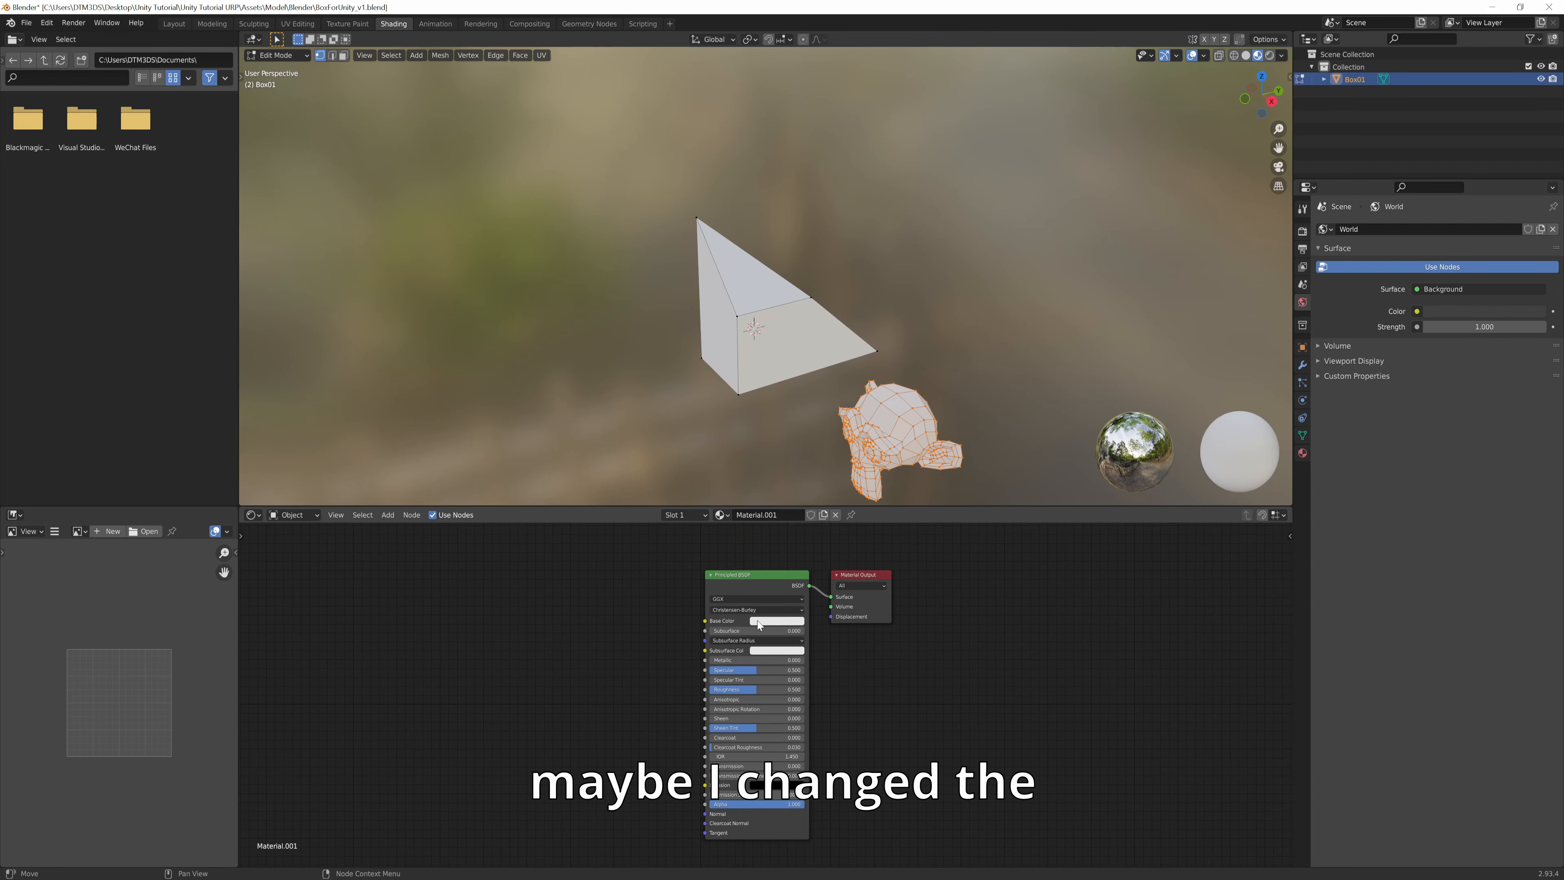
pyautogui.click(761, 623)
pyautogui.moveTo(773, 555); pyautogui.dragTo(811, 509)
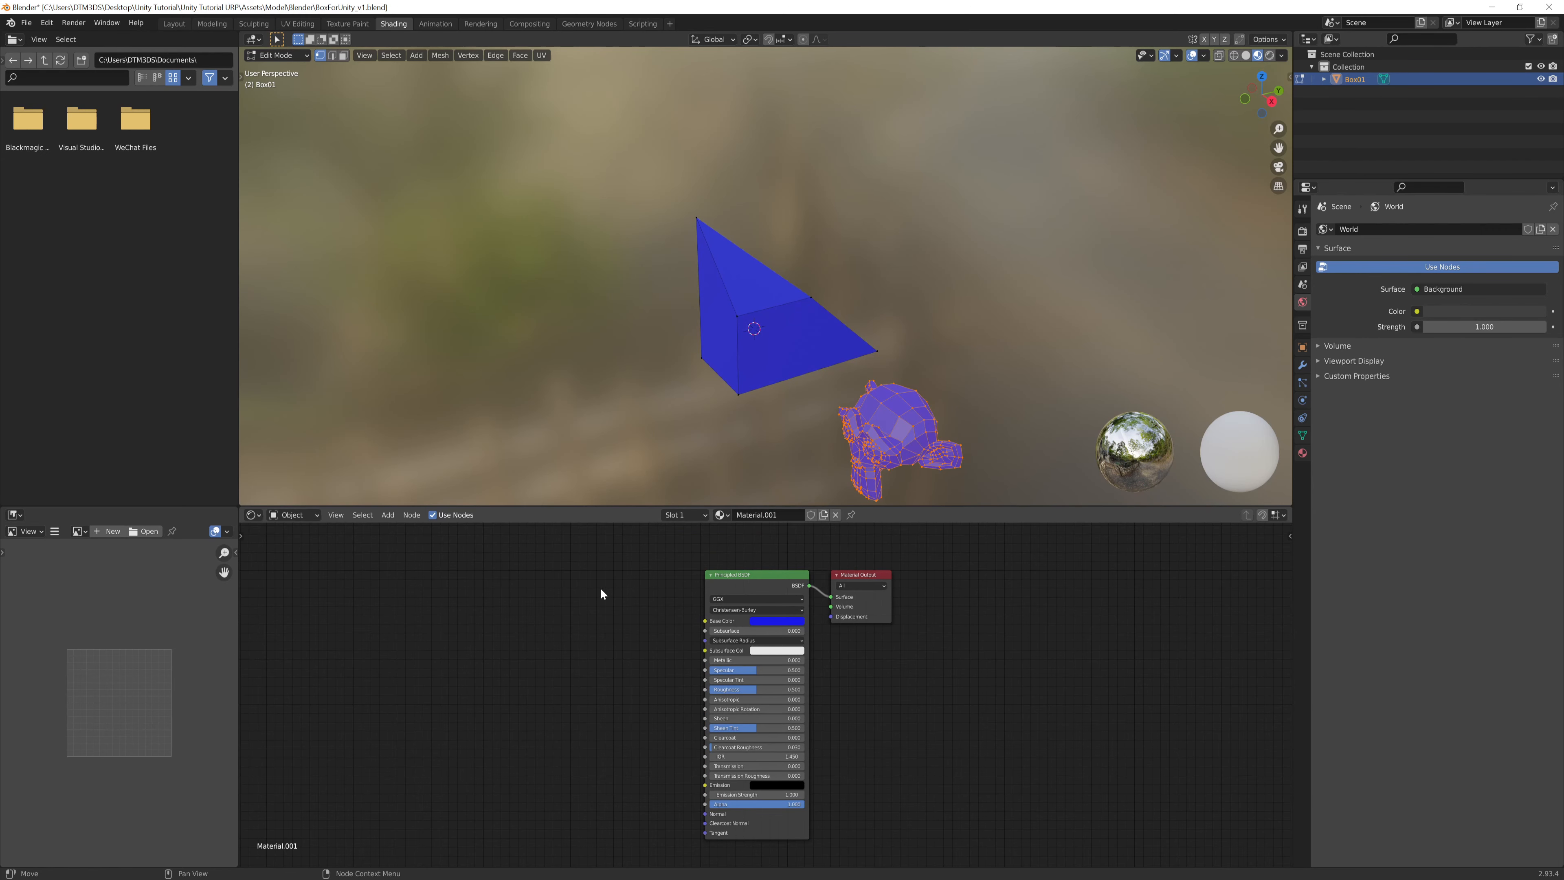
pyautogui.scroll(-1, 602, 594)
pyautogui.press('KP_1')
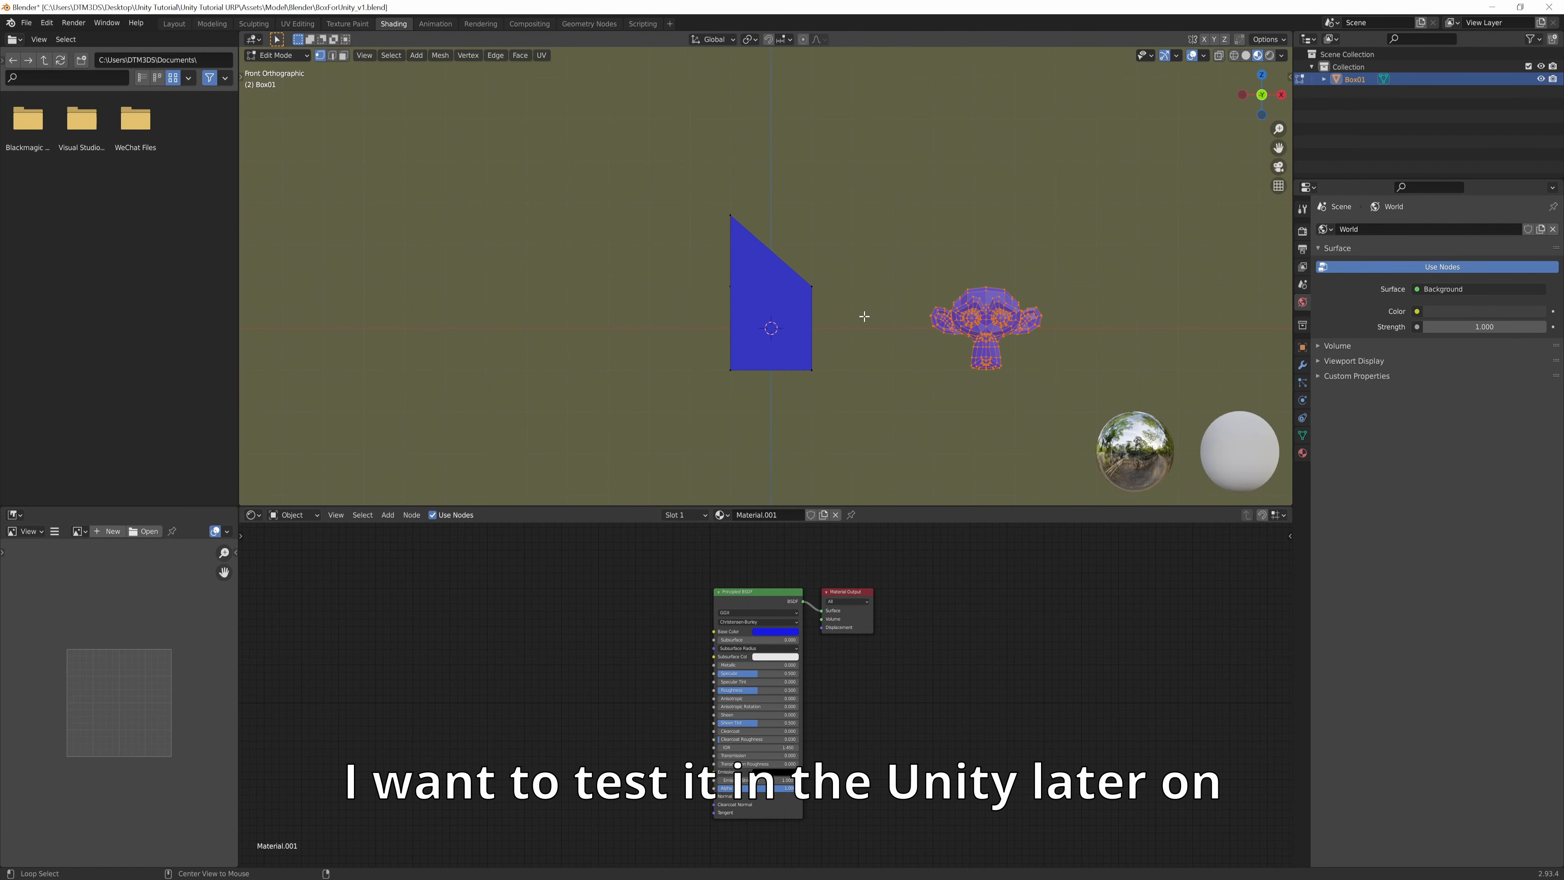
pyautogui.scroll(-4, 813, 338)
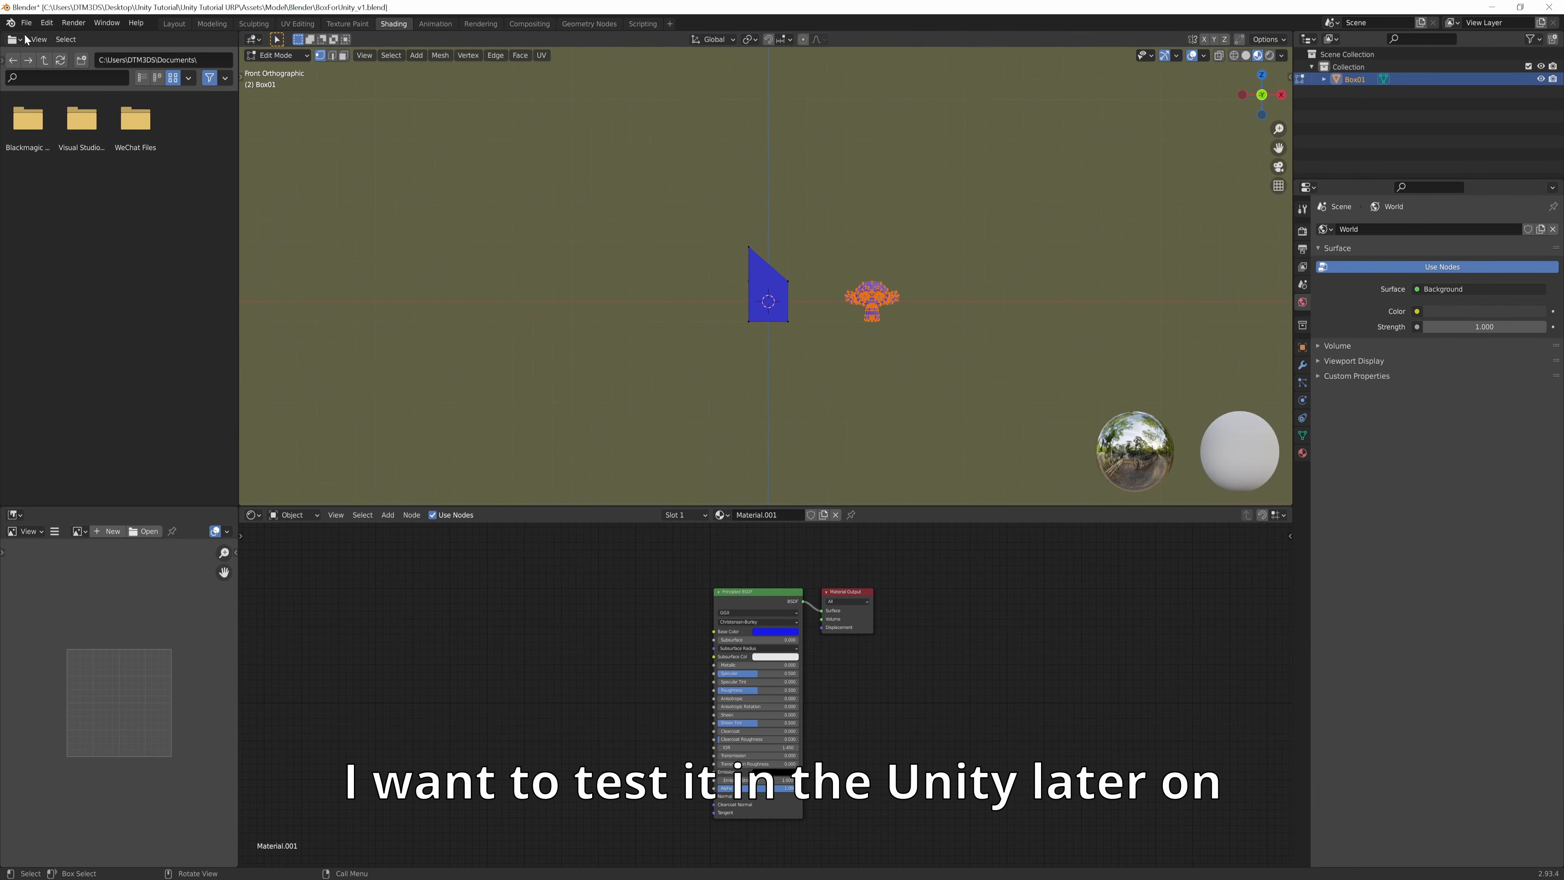
# Save the edited model over the existing BoxForUnity_v1.blend in the Unity project's Assets/Model/Blender folder.
pyautogui.keyDown('alt'); pyautogui.scroll(-1, 873, 241); pyautogui.keyUp('alt')
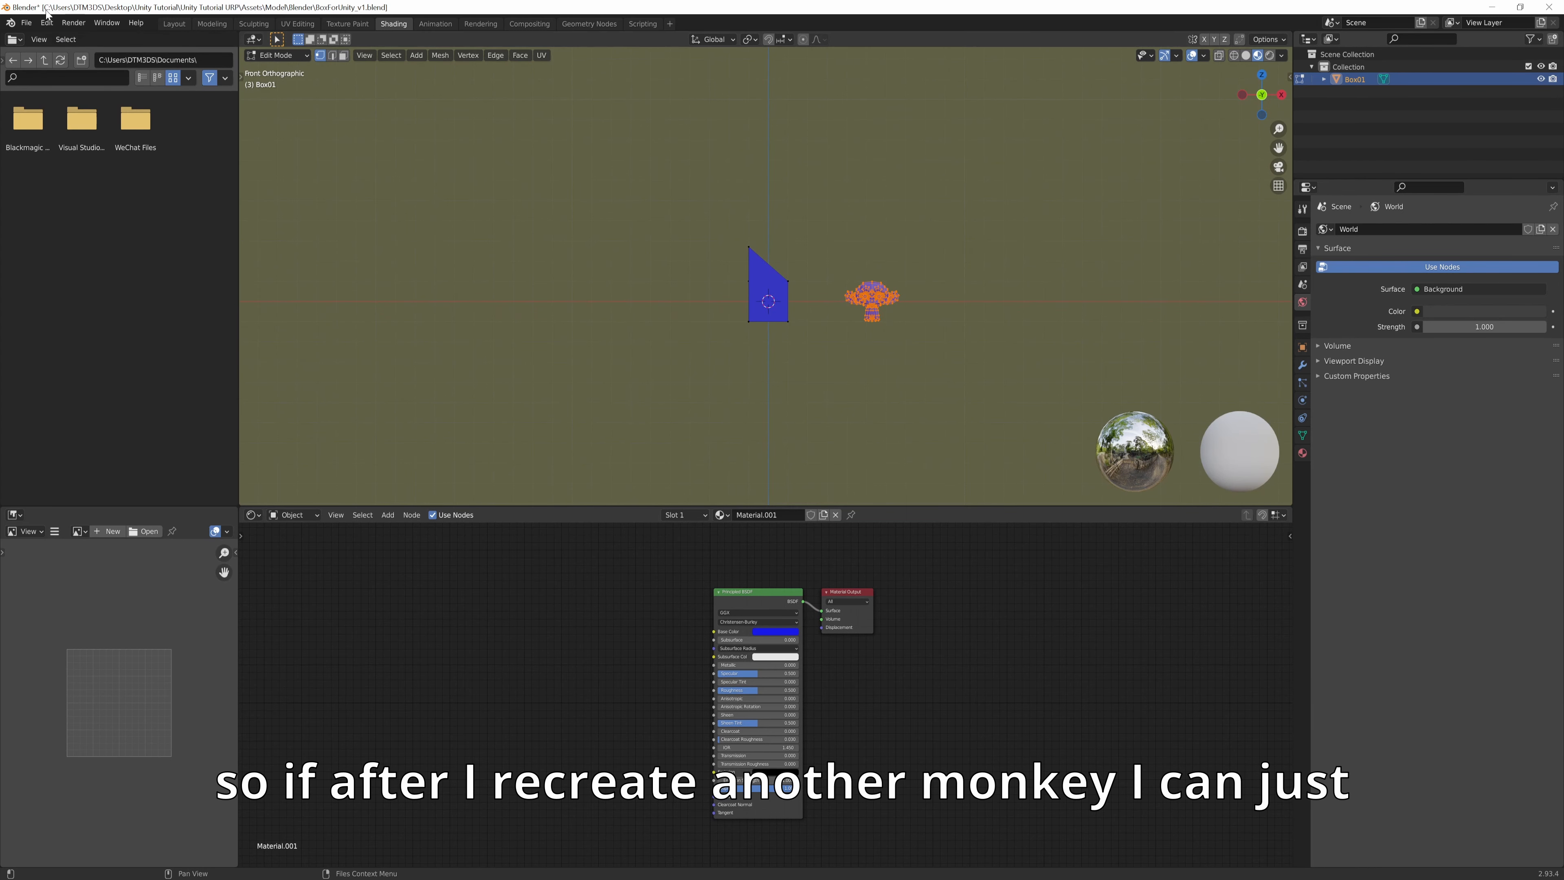
pyautogui.click(26, 20)
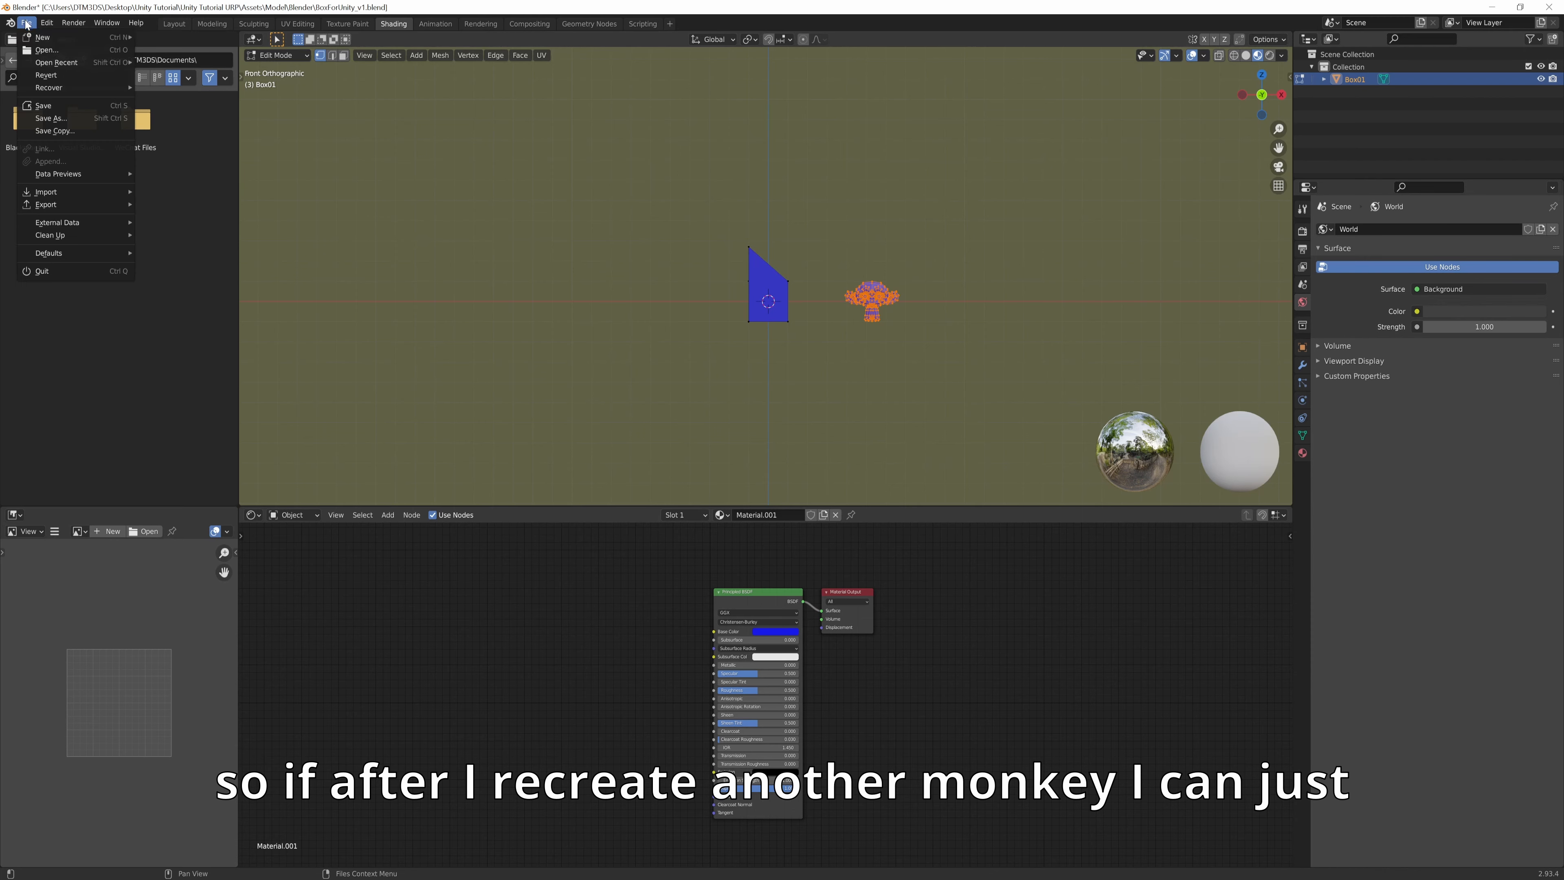
pyautogui.click(64, 121)
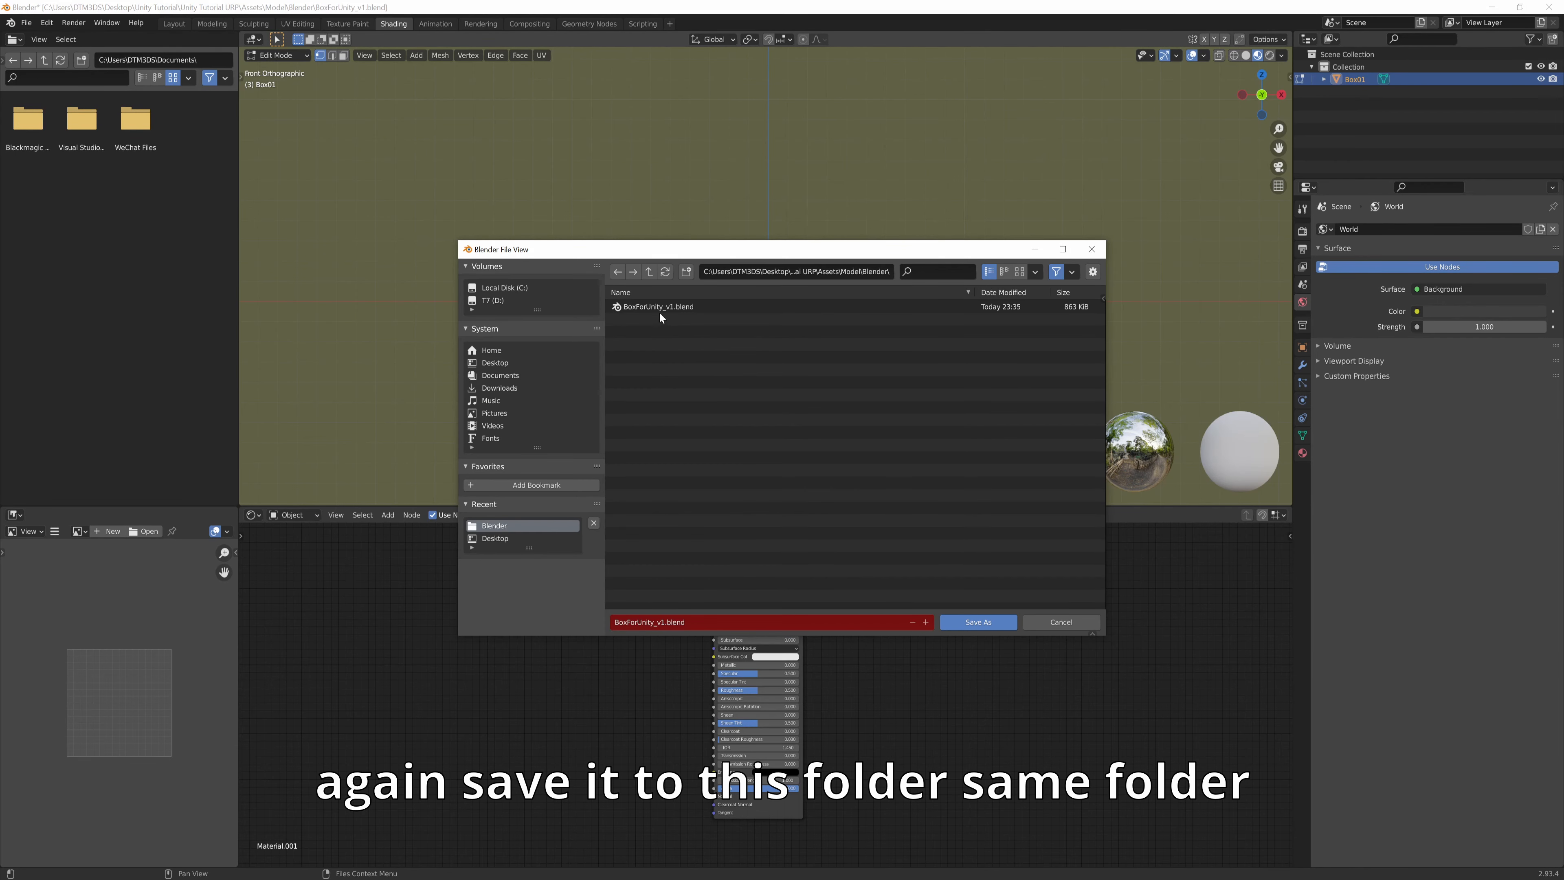
pyautogui.doubleClick(664, 307)
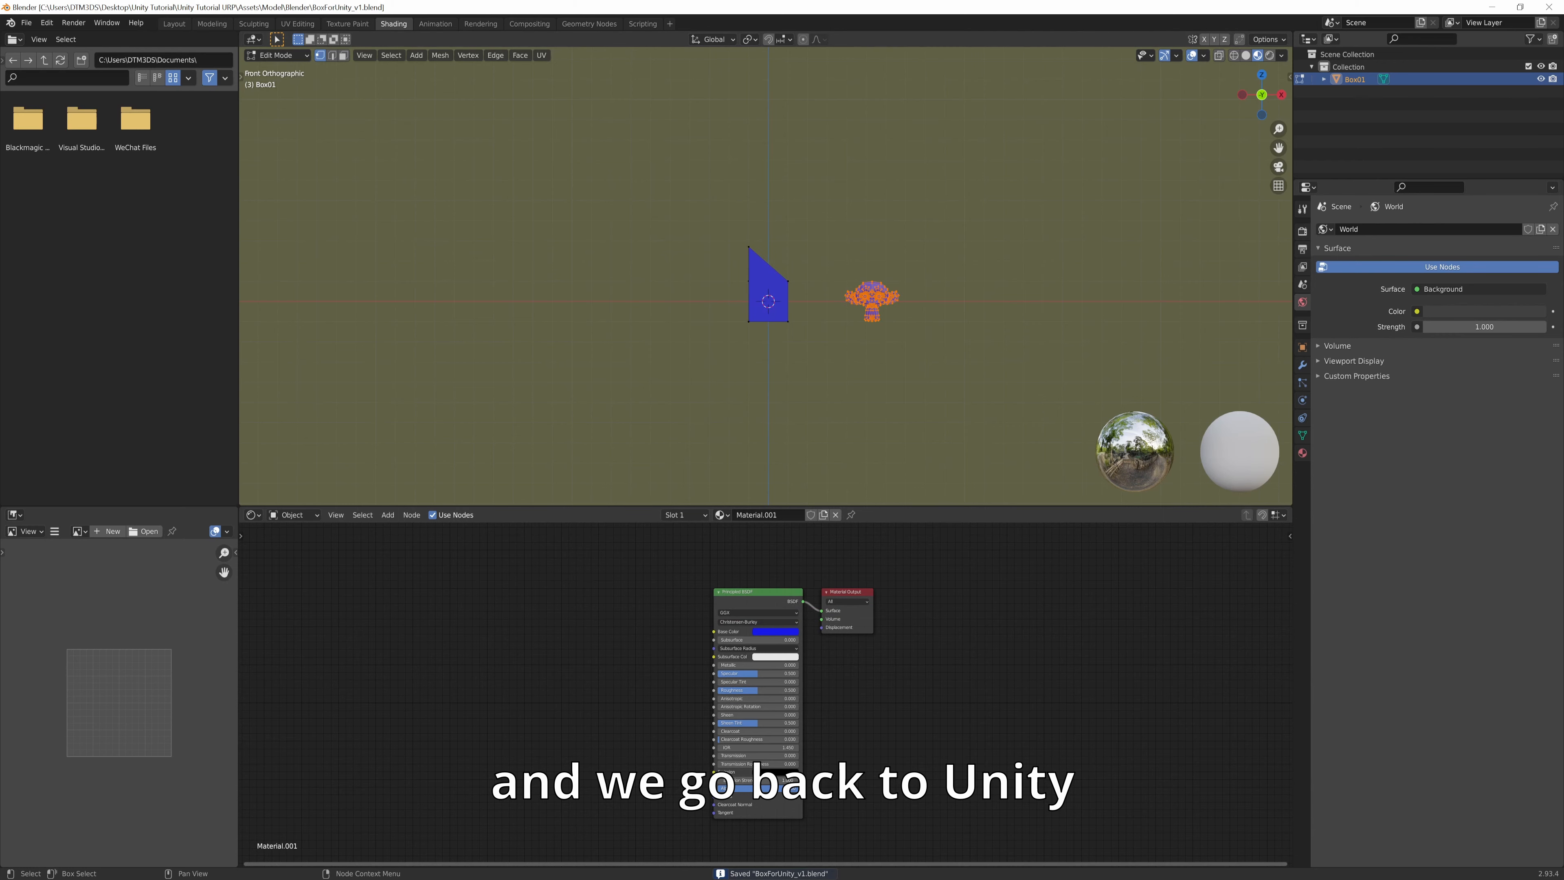
# Switch to Unity and examine the updated BoxForUnity_v1 model in the scene, selecting it to check its geometry and material.
pyautogui.hotkey('alt', 'Tab')
pyautogui.scroll(-6, 617, 335)
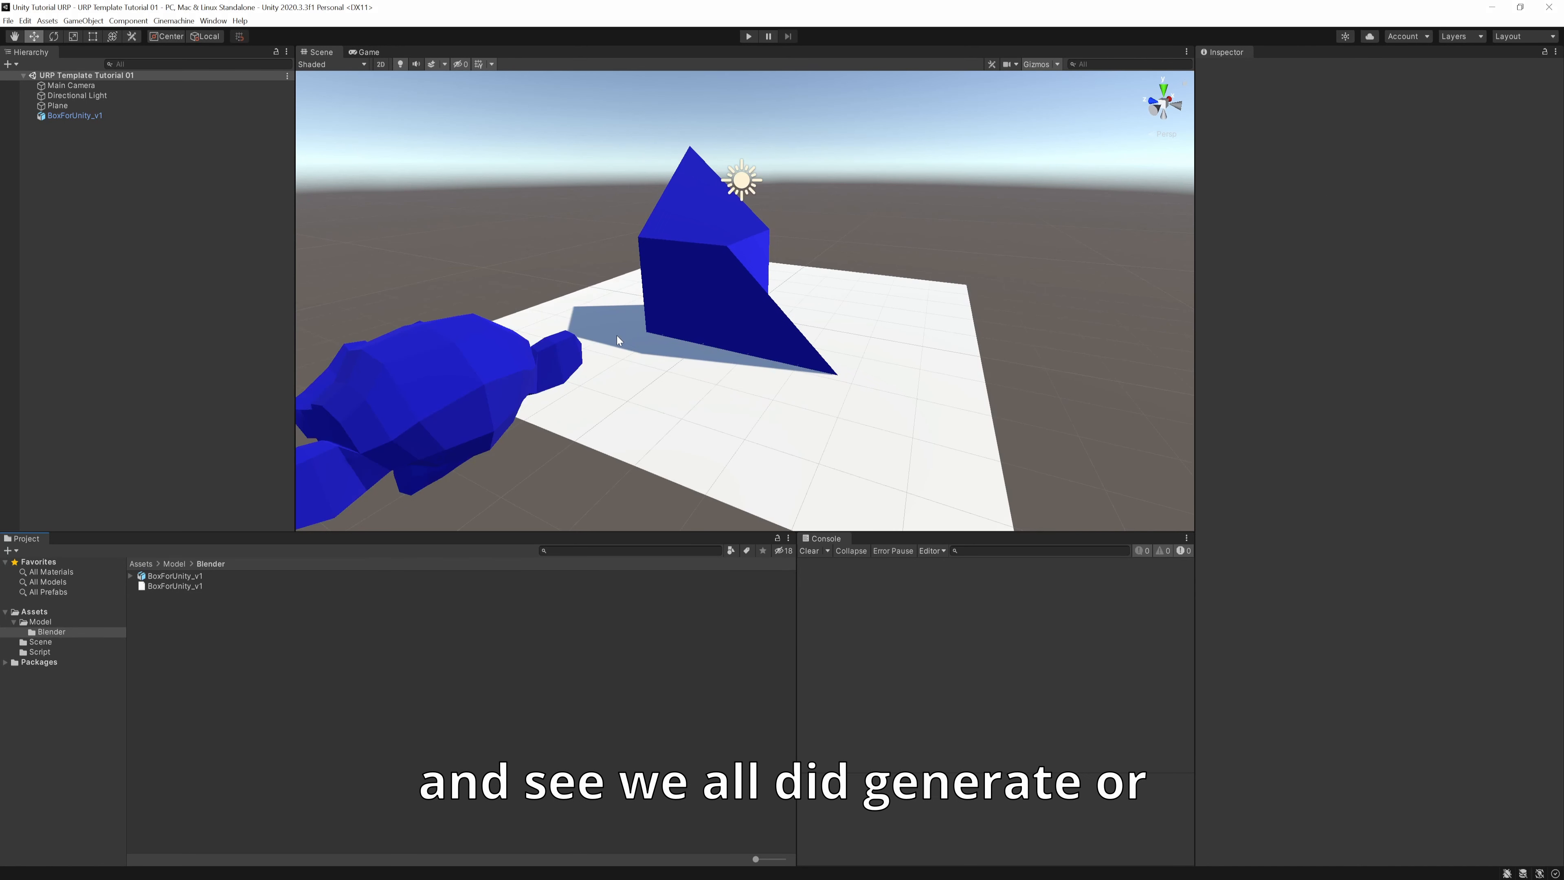
pyautogui.keyDown('alt'); pyautogui.moveTo(596, 260); pyautogui.dragTo(914, 276); pyautogui.keyUp('alt')
pyautogui.moveTo(915, 276); pyautogui.dragTo(717, 266, button='middle')
pyautogui.keyDown('alt'); pyautogui.moveTo(614, 237); pyautogui.dragTo(715, 224); pyautogui.keyUp('alt')
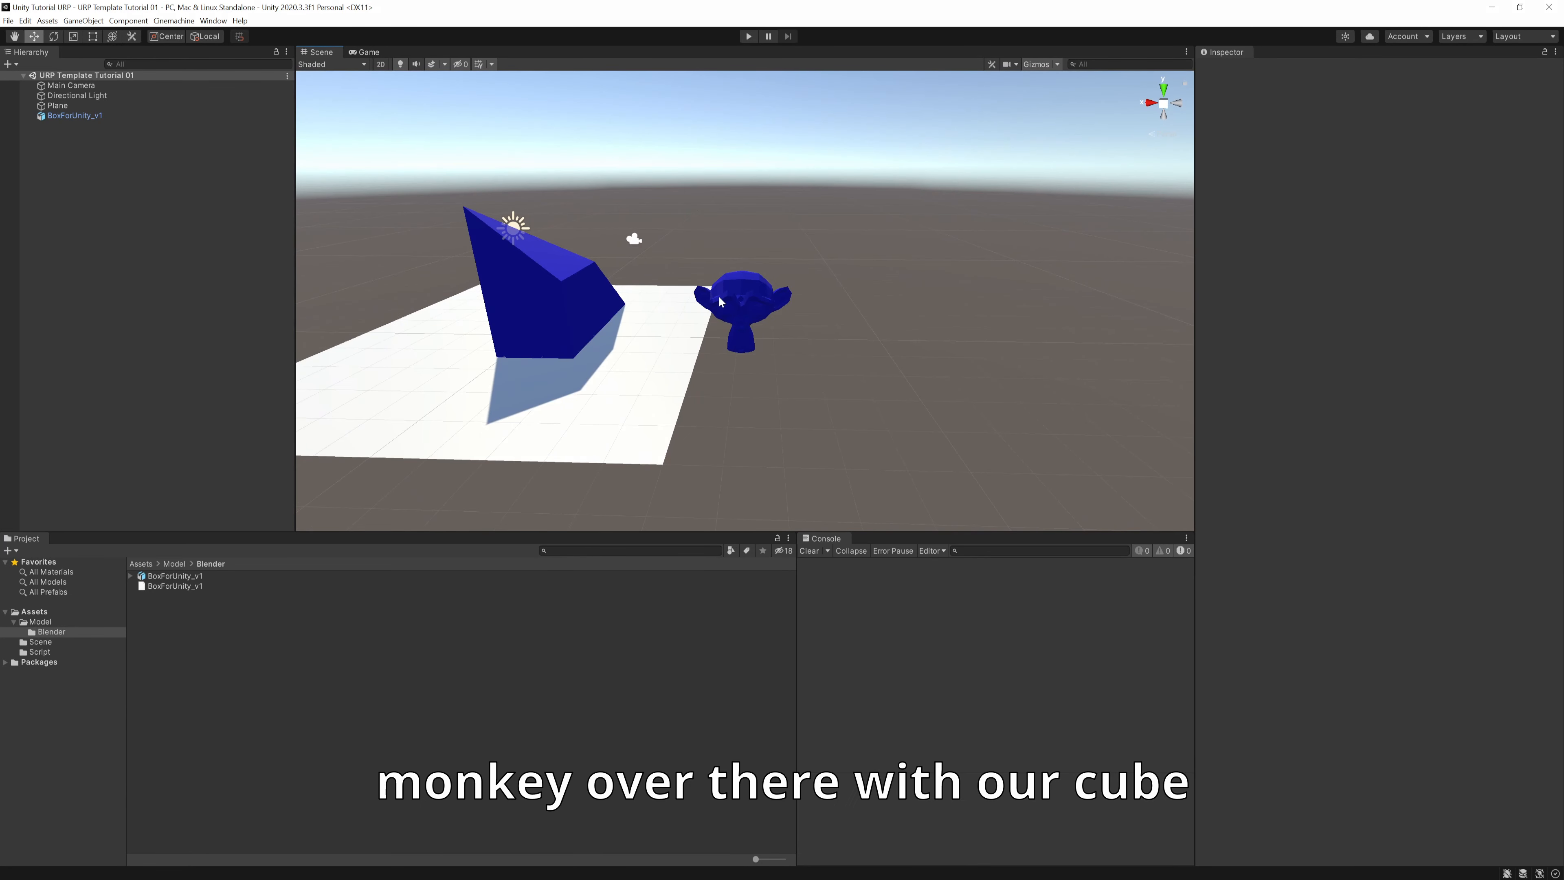
pyautogui.moveTo(722, 285); pyautogui.dragTo(712, 345, button='middle')
pyautogui.click(702, 380)
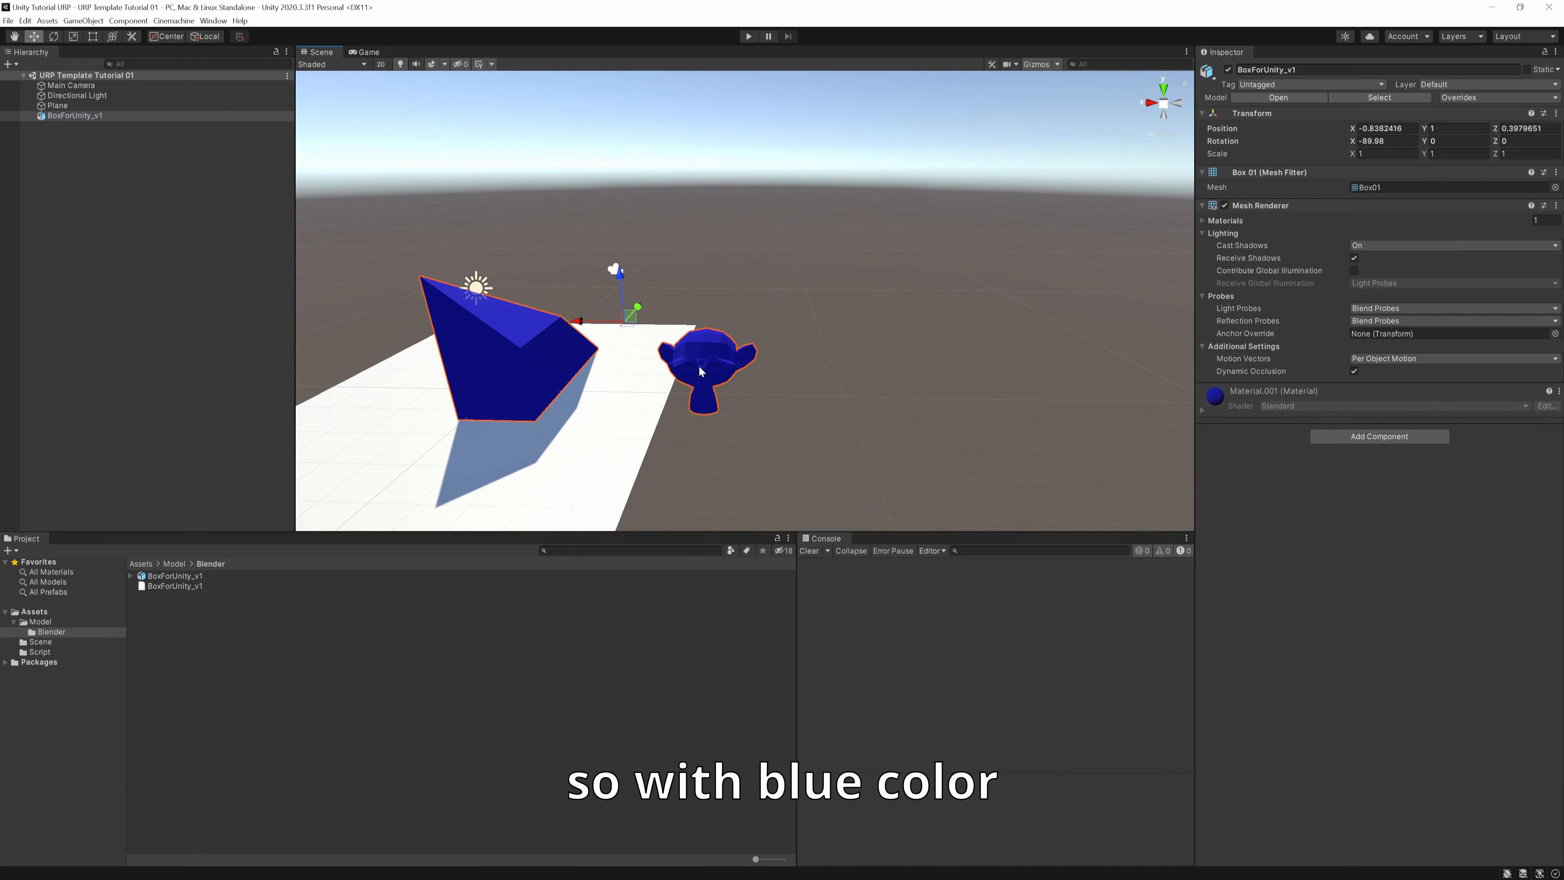
pyautogui.keyDown('alt'); pyautogui.moveTo(677, 406); pyautogui.dragTo(428, 322); pyautogui.keyUp('alt')
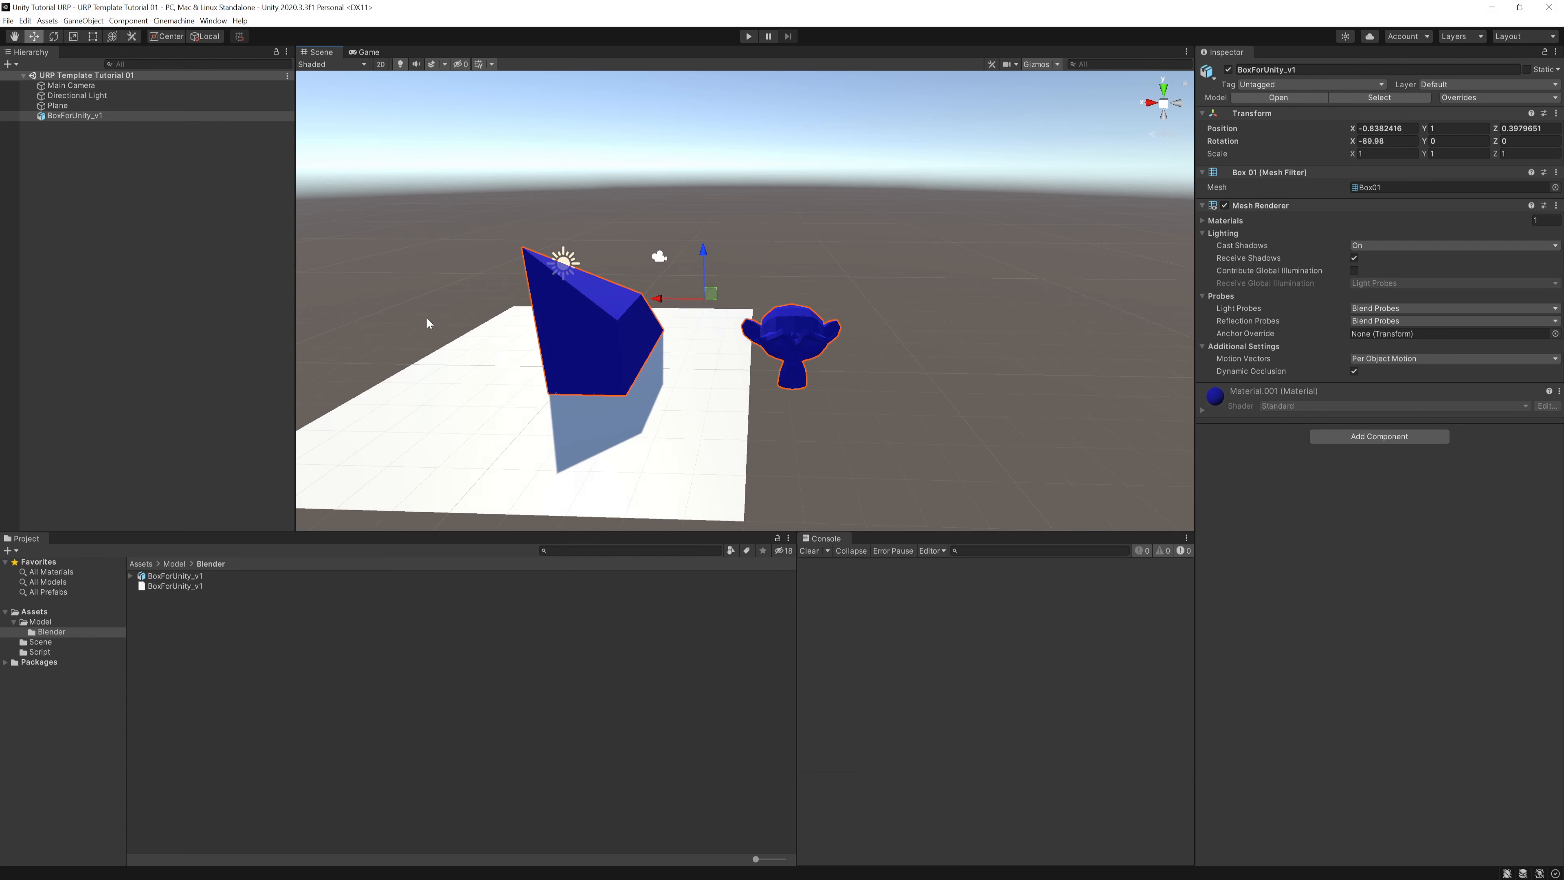